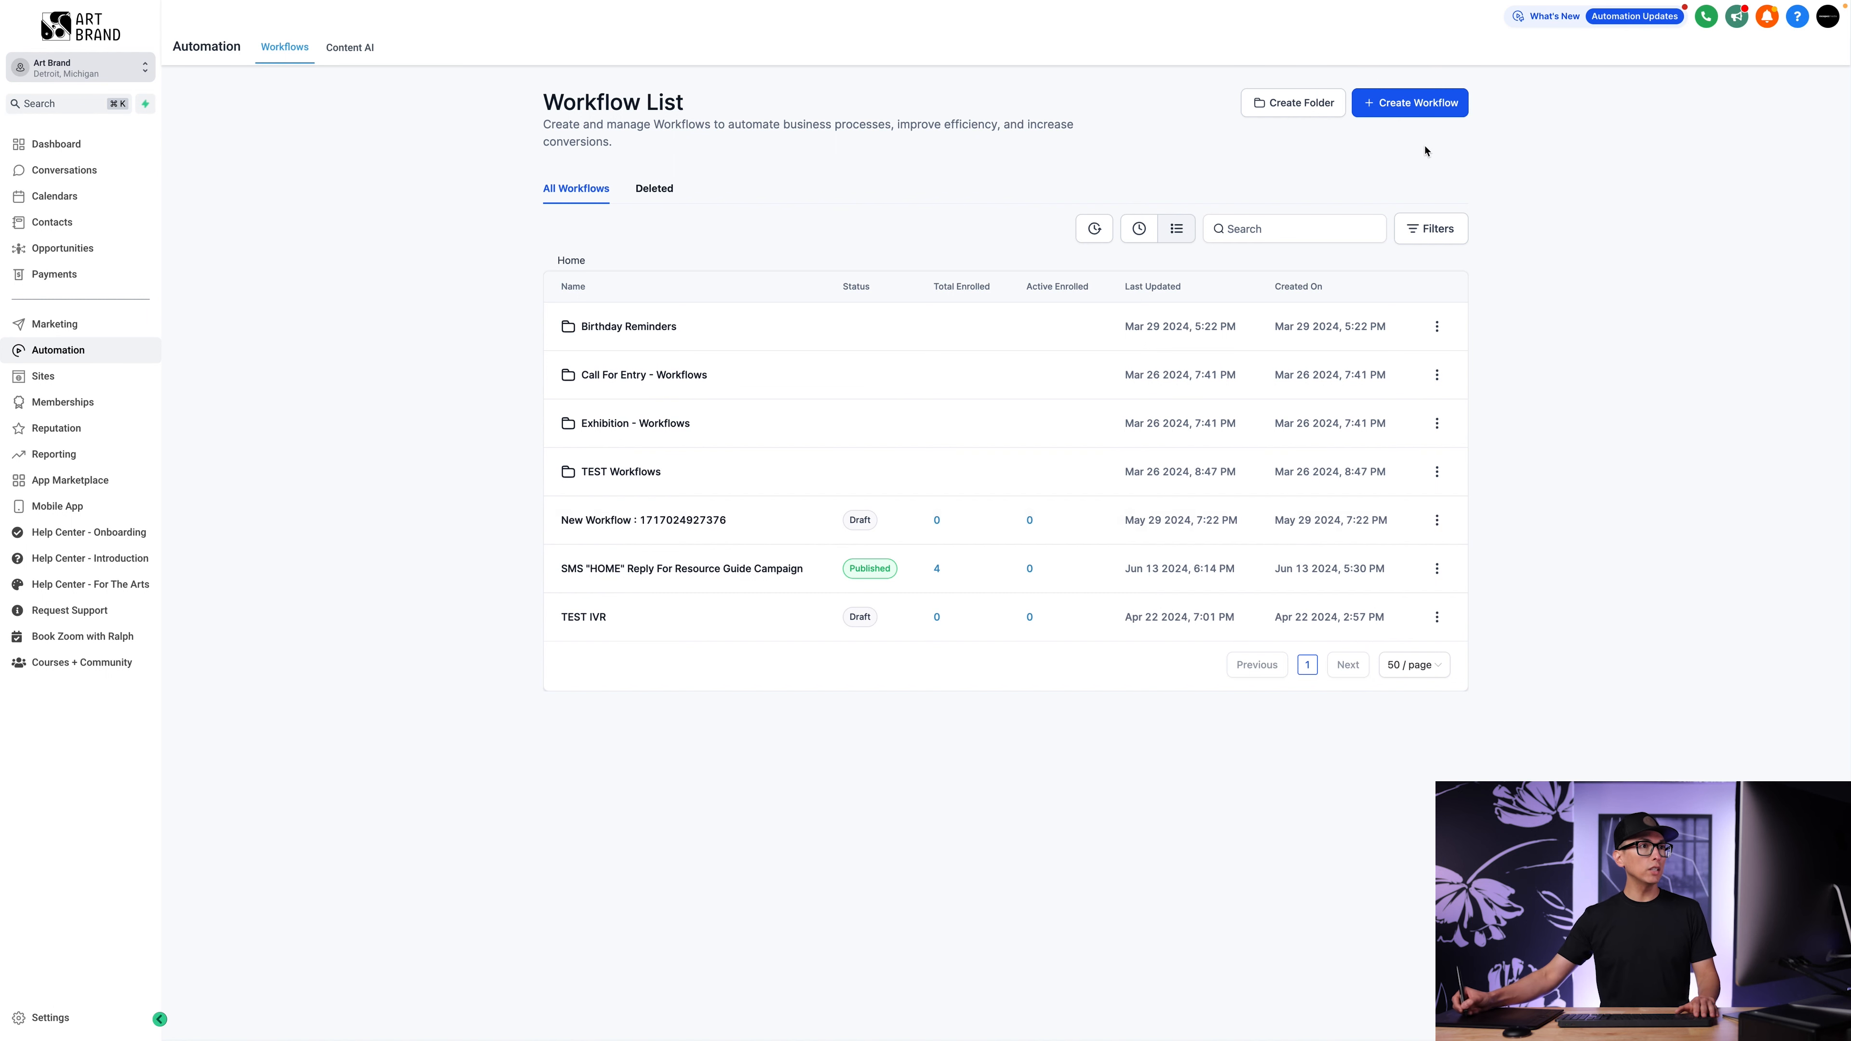
Create a new workflow from scratch and name it FORM TEST.
{"action": "left_click", "coordinate": [1425, 111]}
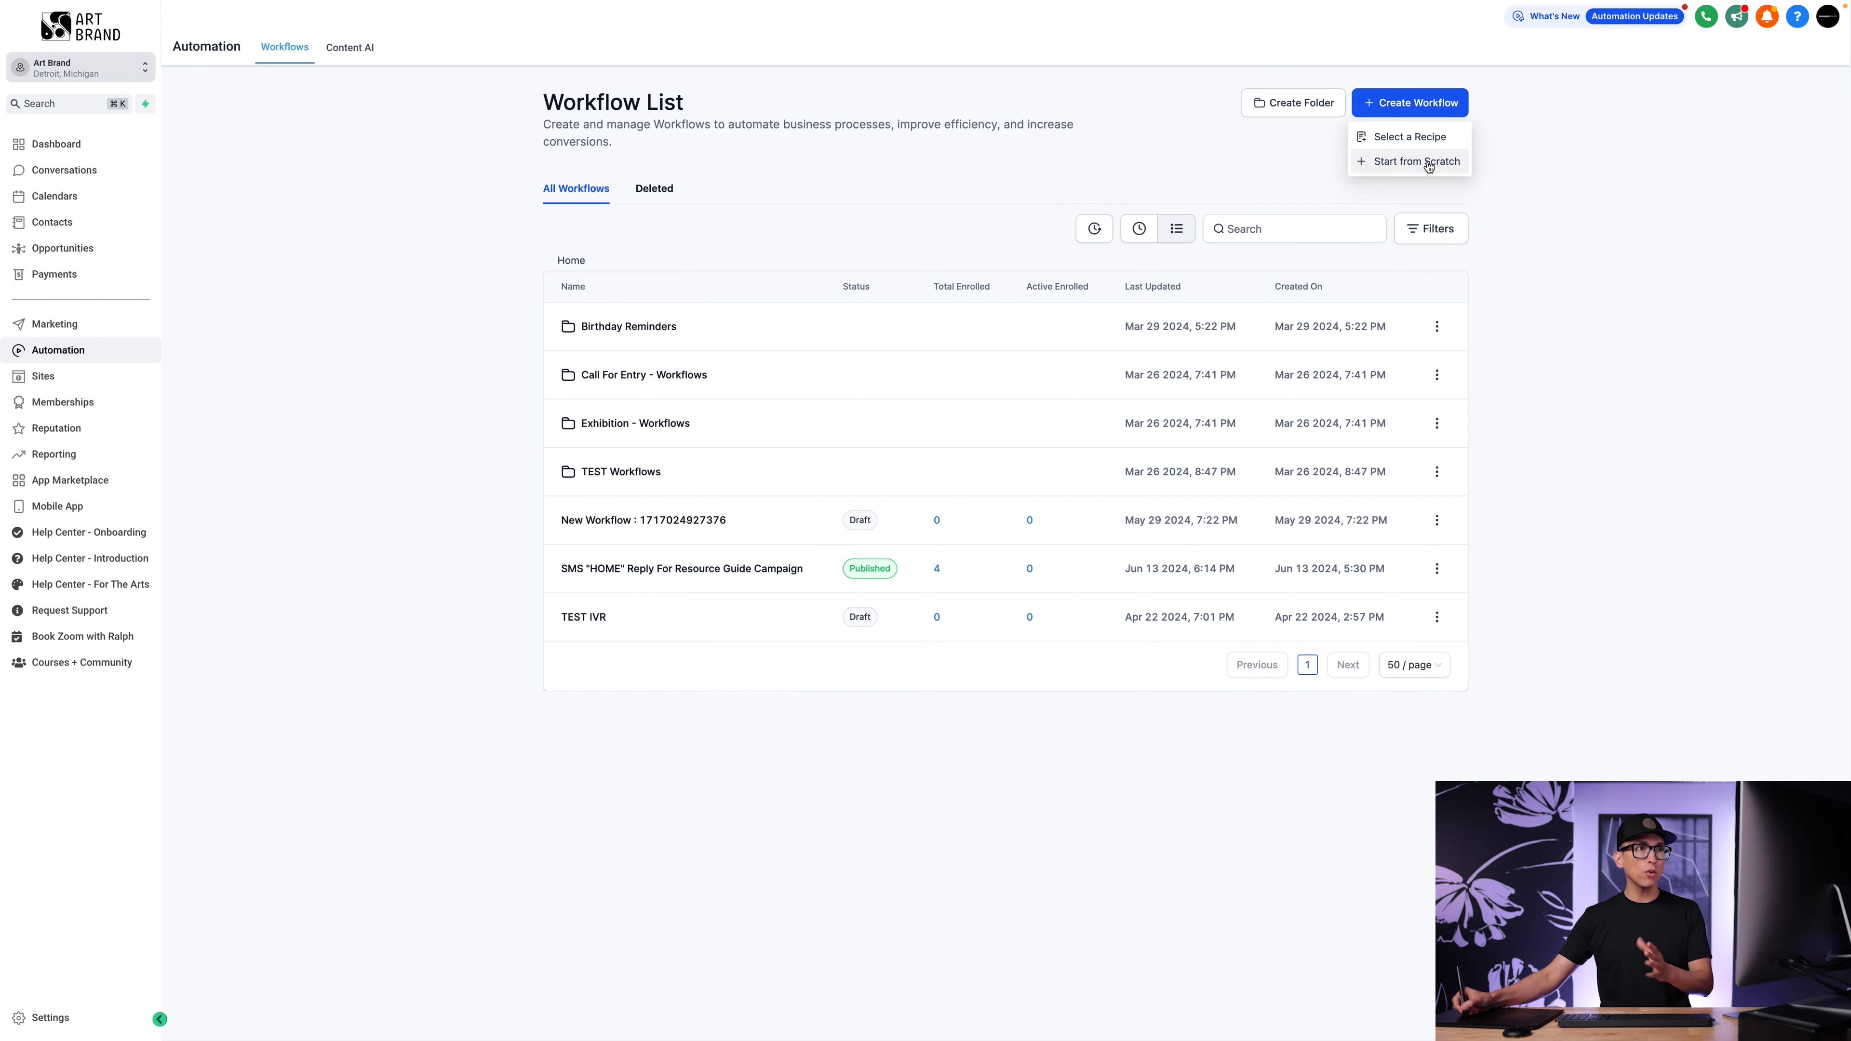
{"action": "left_click", "coordinate": [1430, 164]}
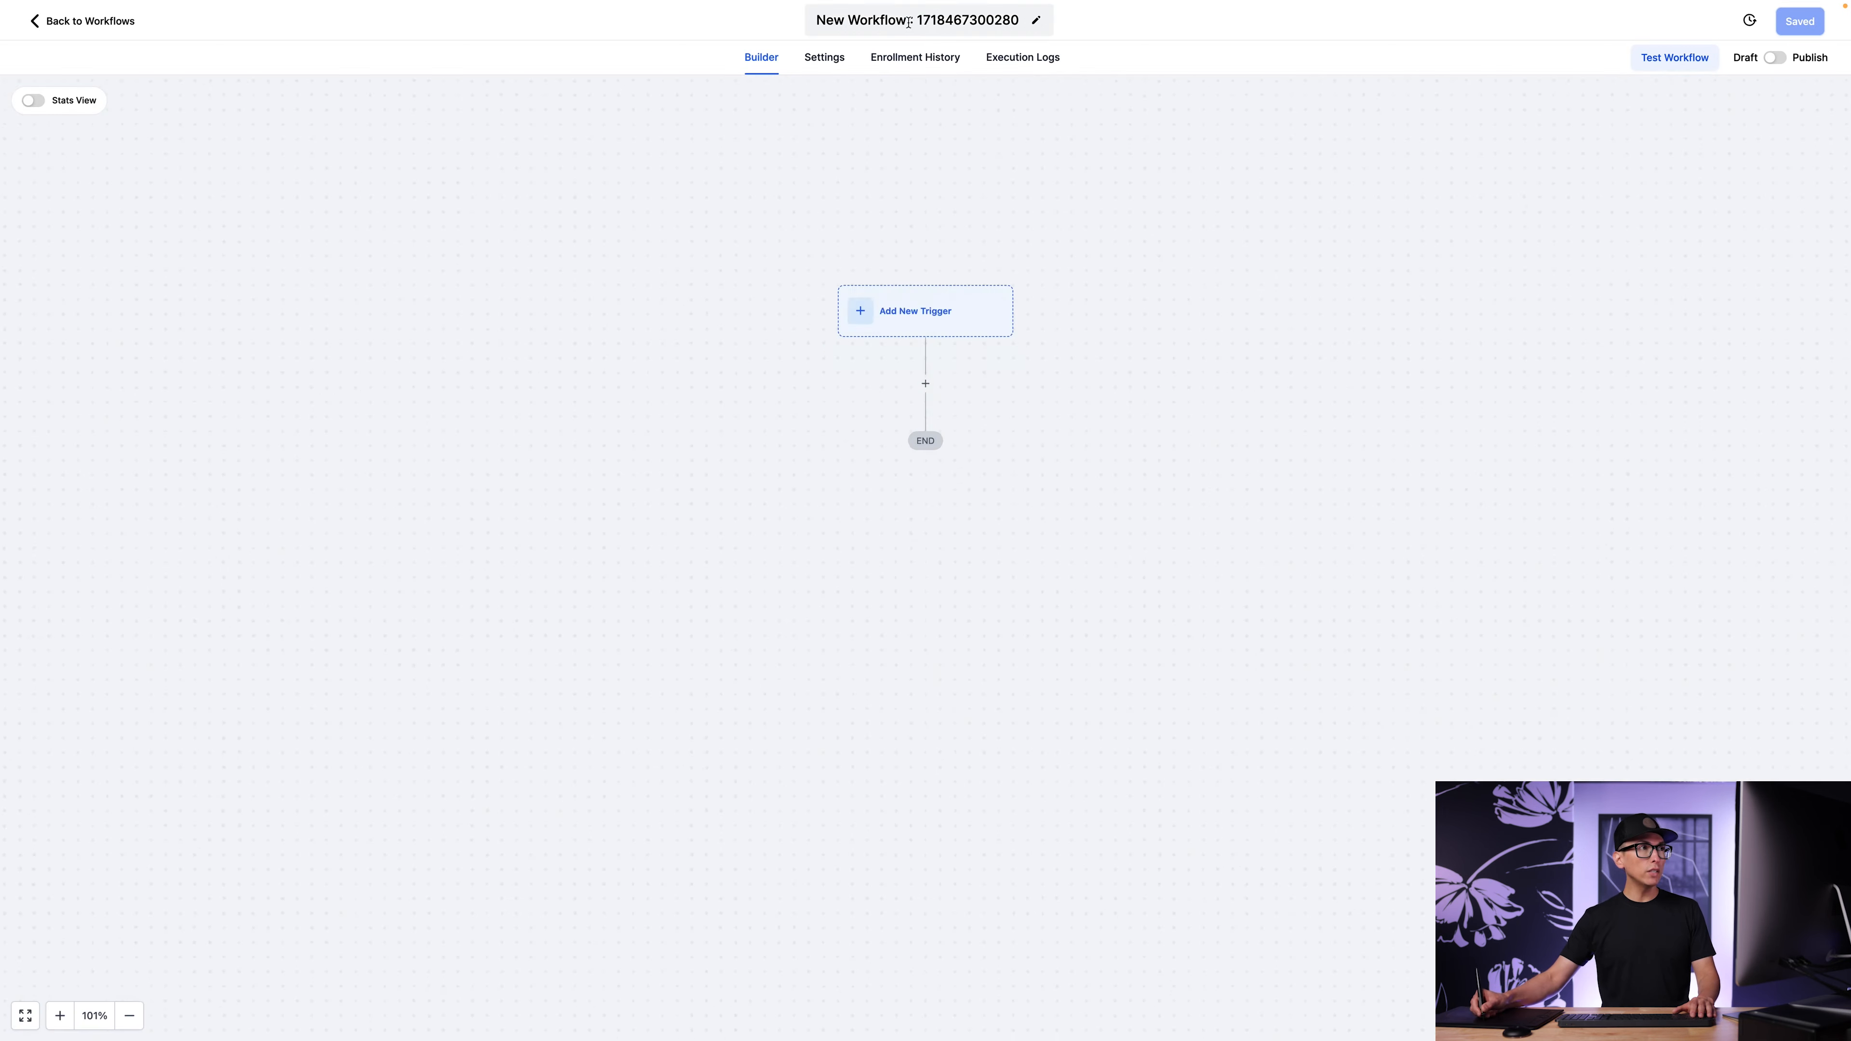
{"action": "left_click", "coordinate": [935, 21]}
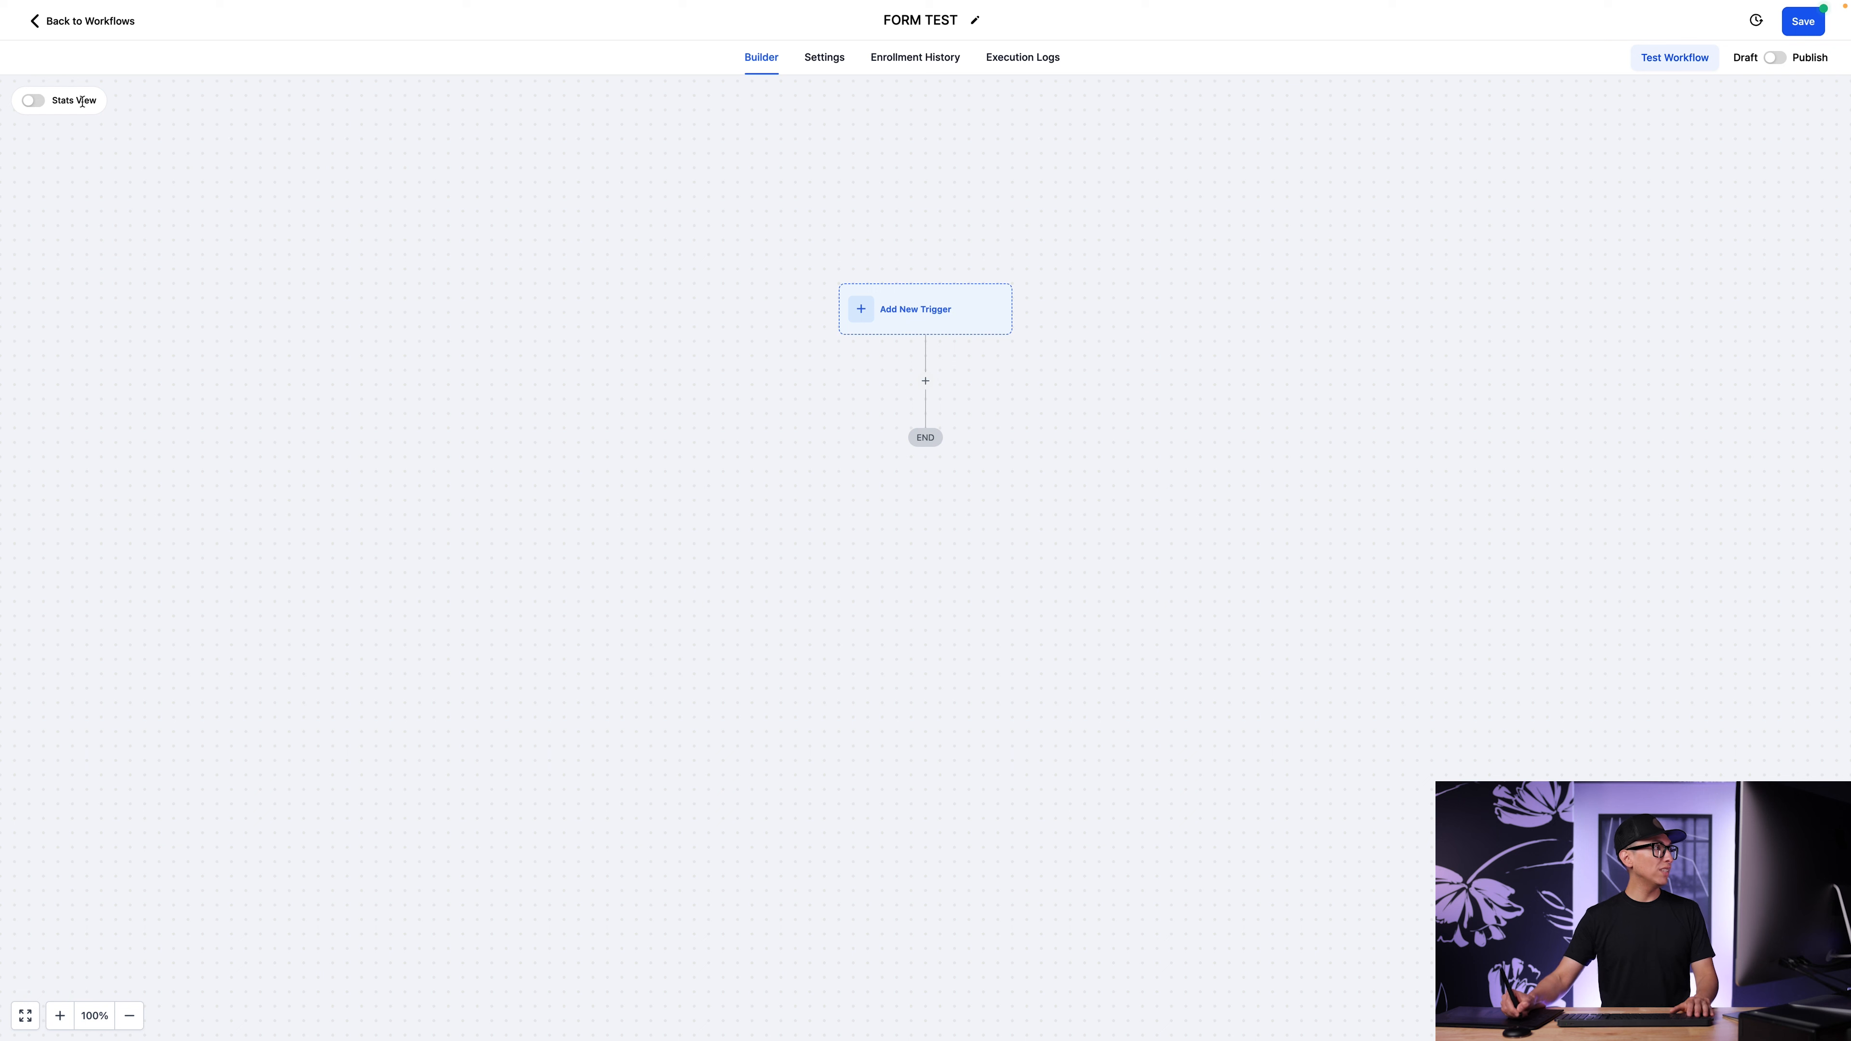
Turn on Stats View for the workflow and look over the canvas.
{"action": "left_click", "coordinate": [33, 101]}
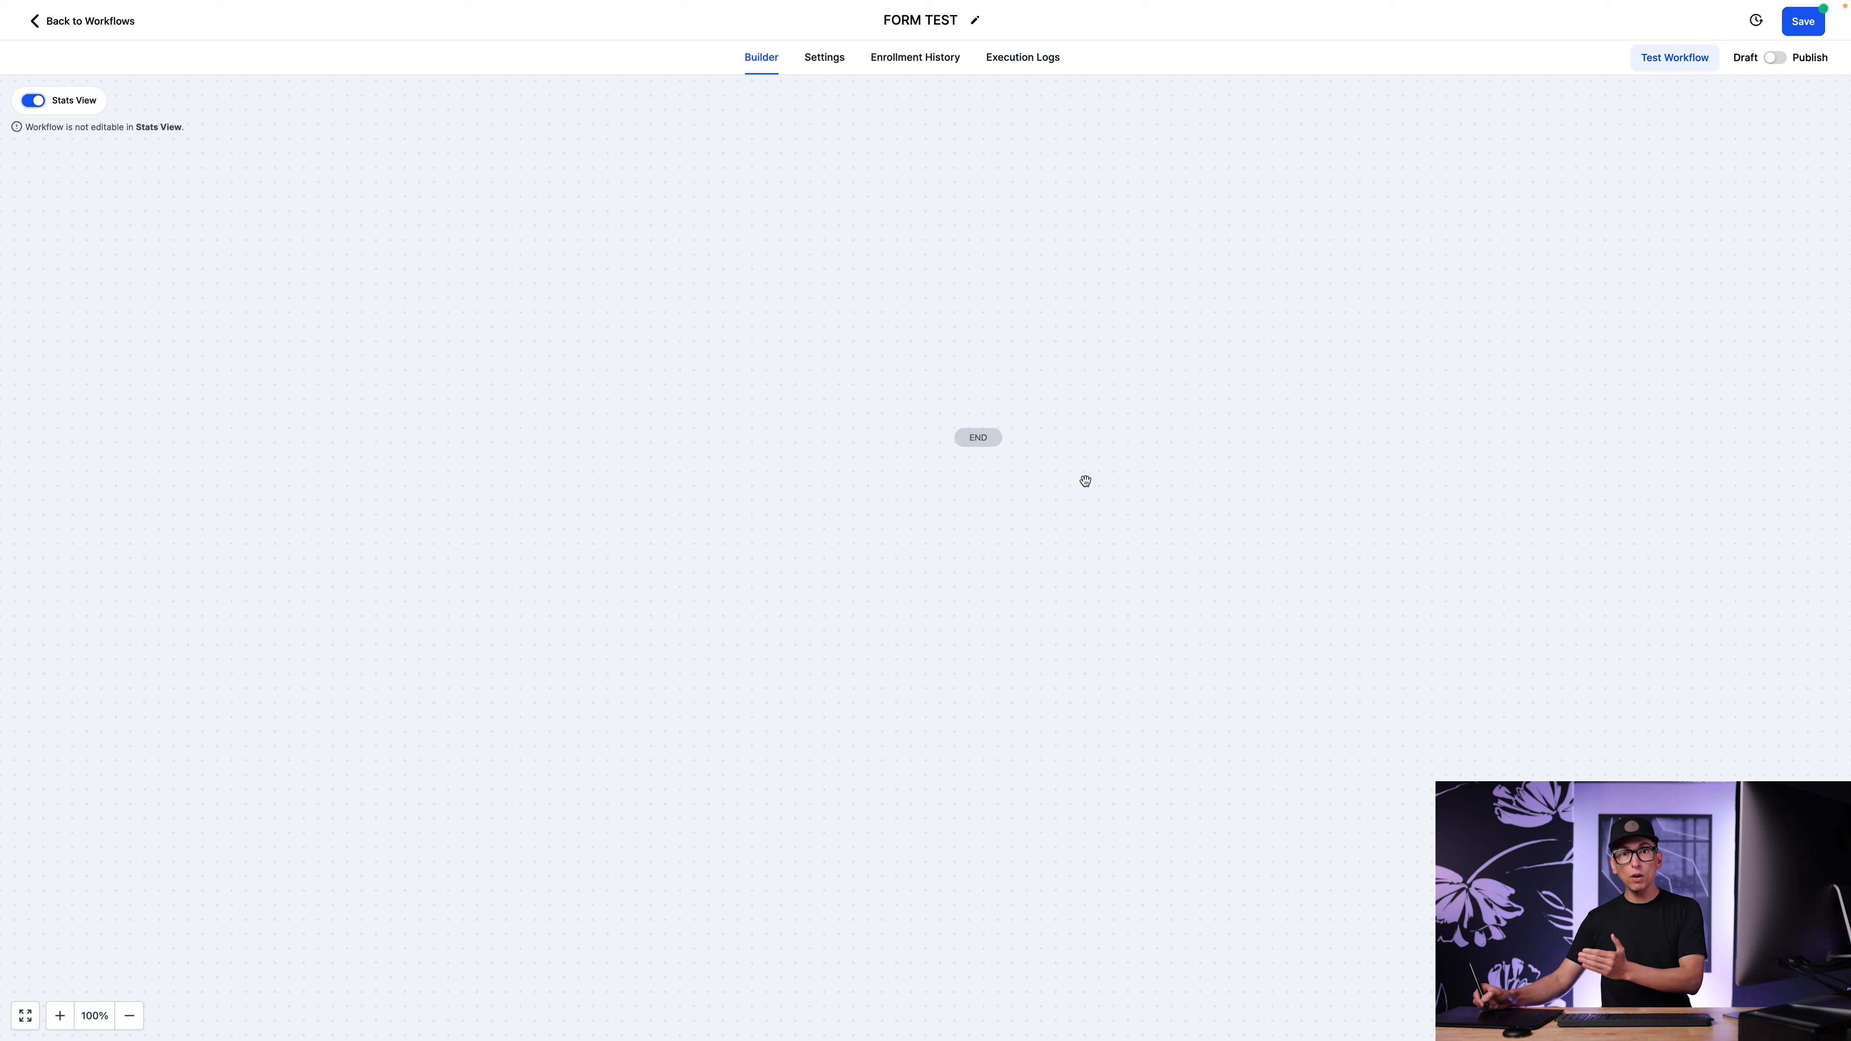
{"action": "left_click_drag", "start_coordinate": [1163, 460], "coordinate": [1115, 404]}
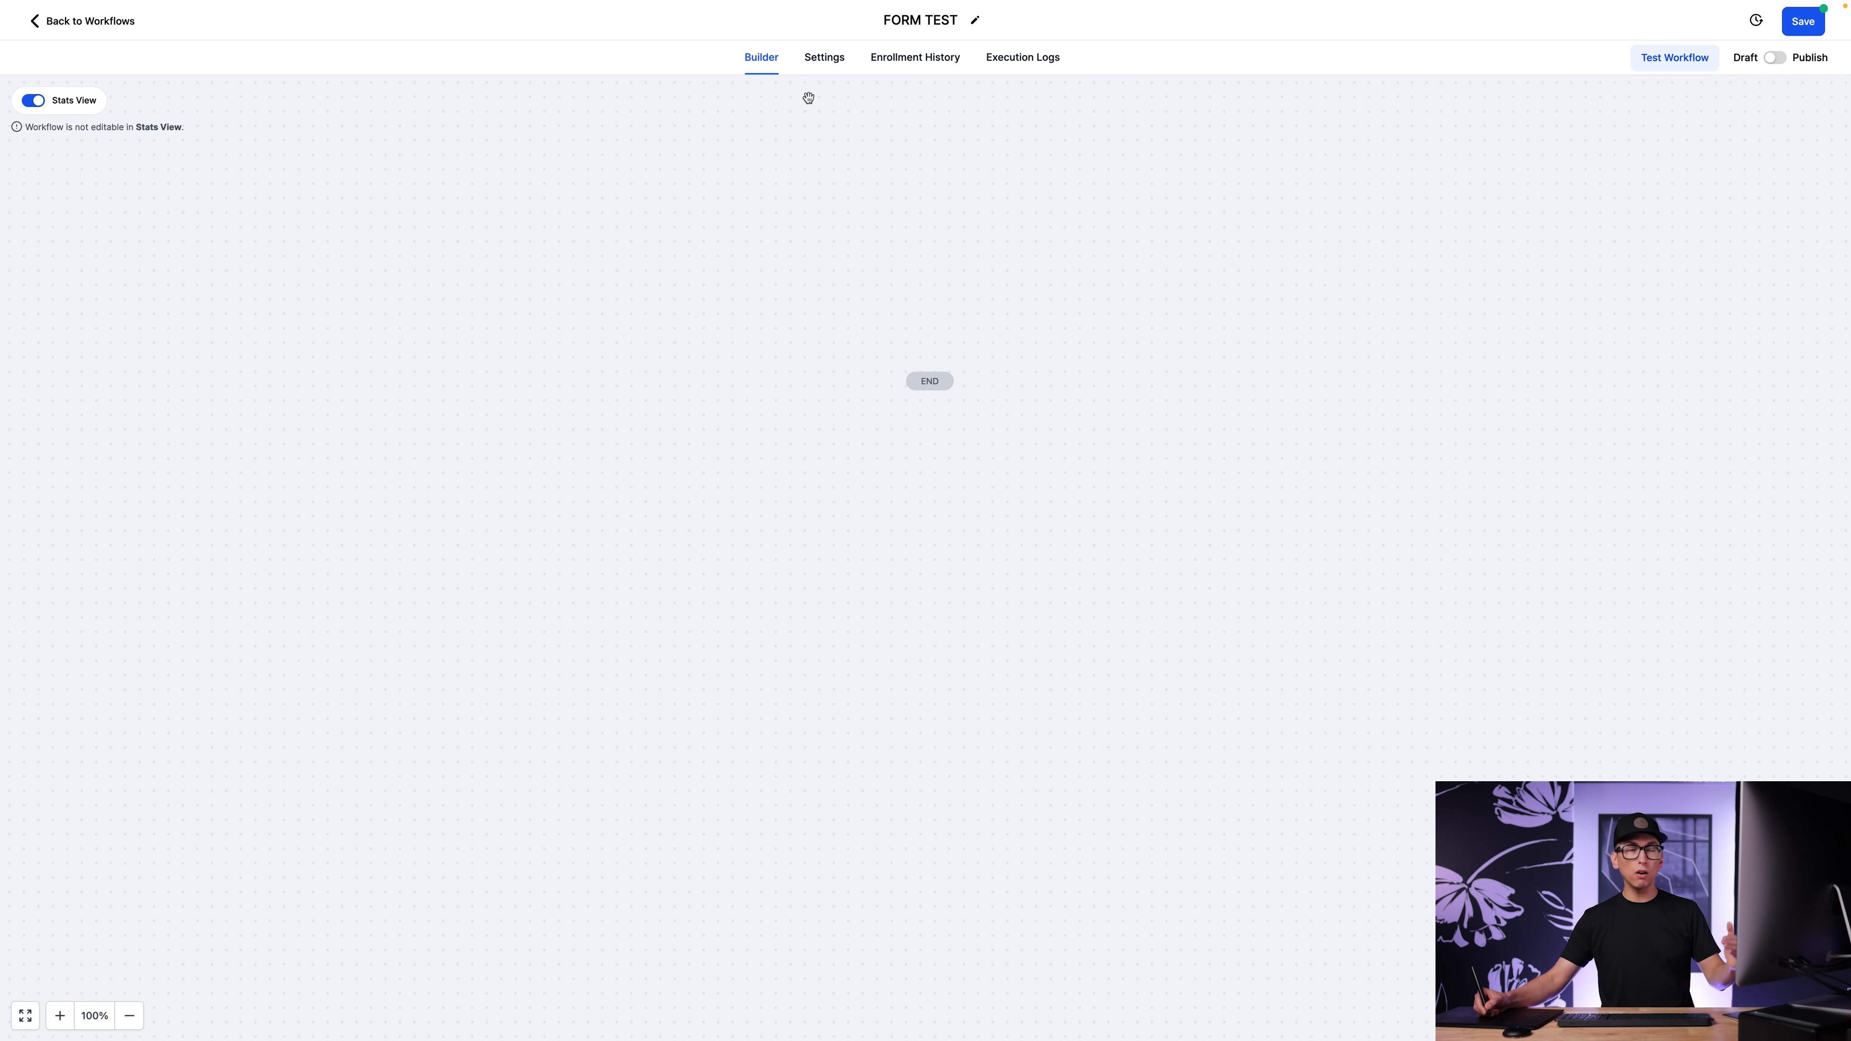
Enable the Specific Time window in the workflow's communication settings.
{"action": "left_click", "coordinate": [823, 58]}
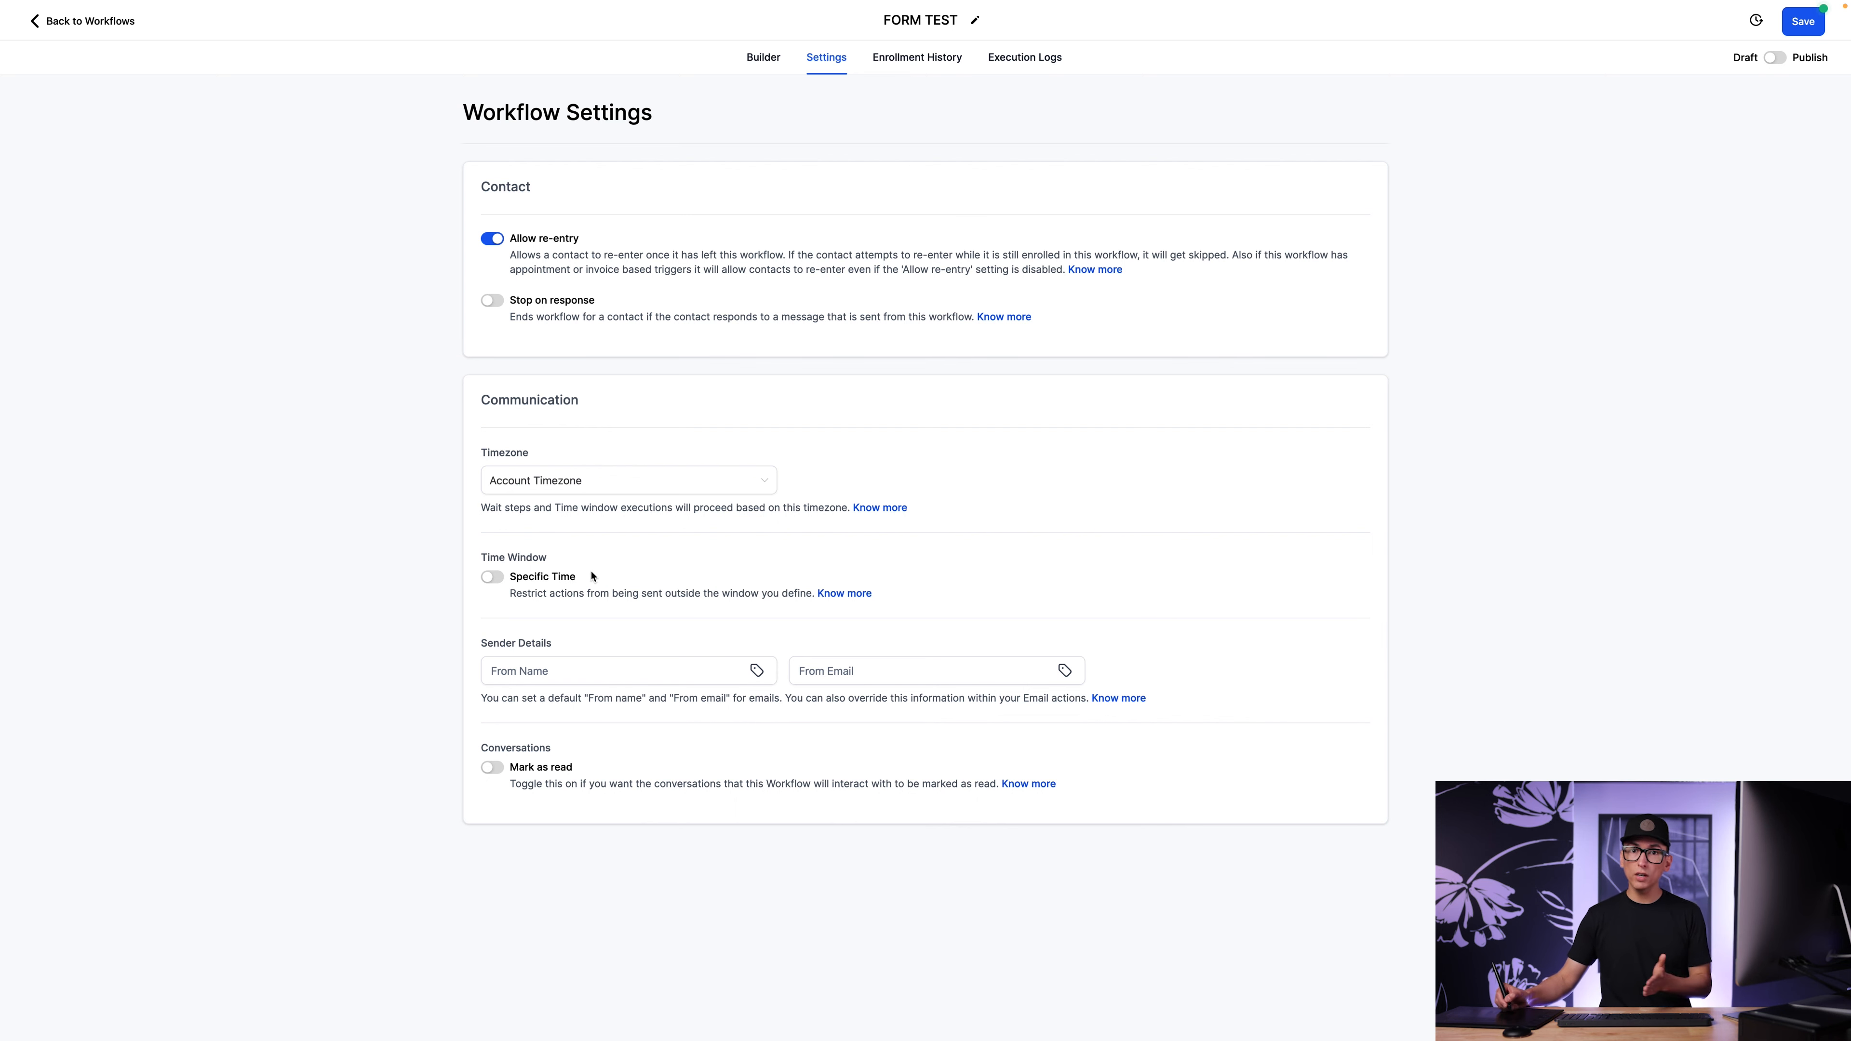
{"action": "left_click", "coordinate": [491, 578]}
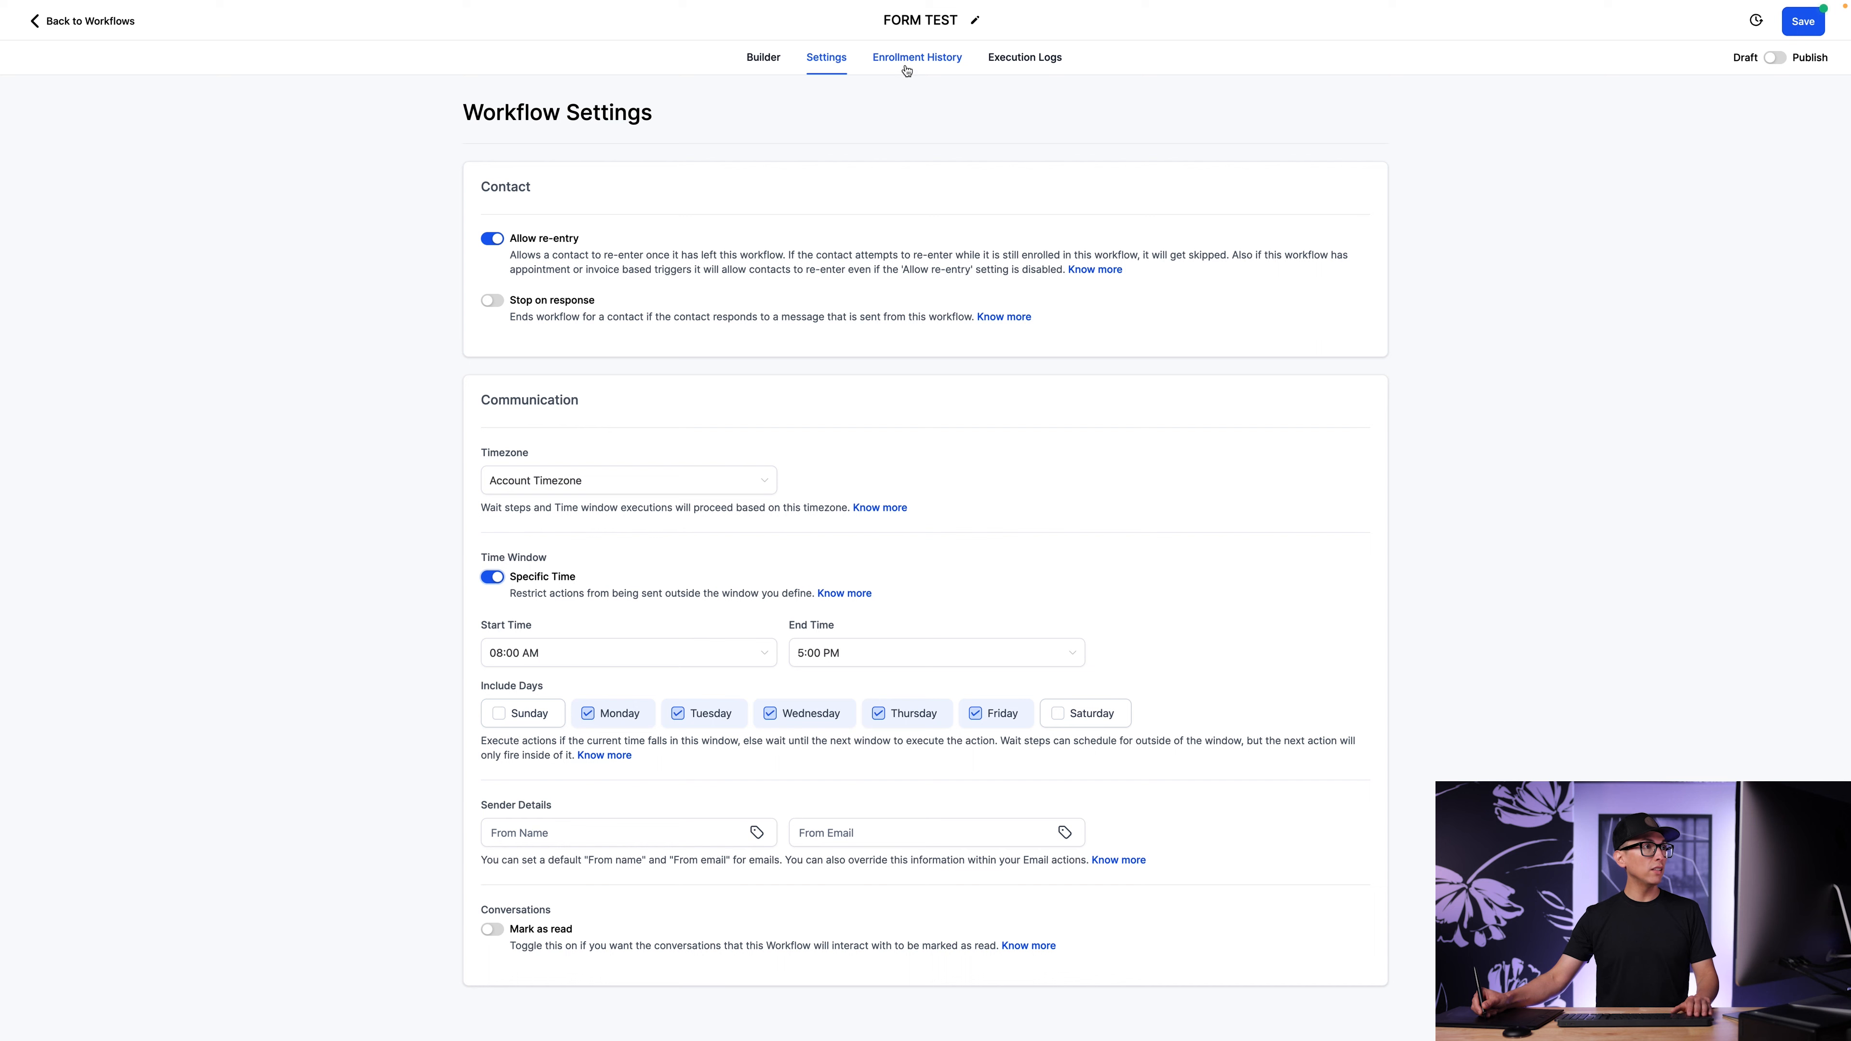
Examine the workflow's enrollment history and execution logs.
{"action": "left_click", "coordinate": [920, 65]}
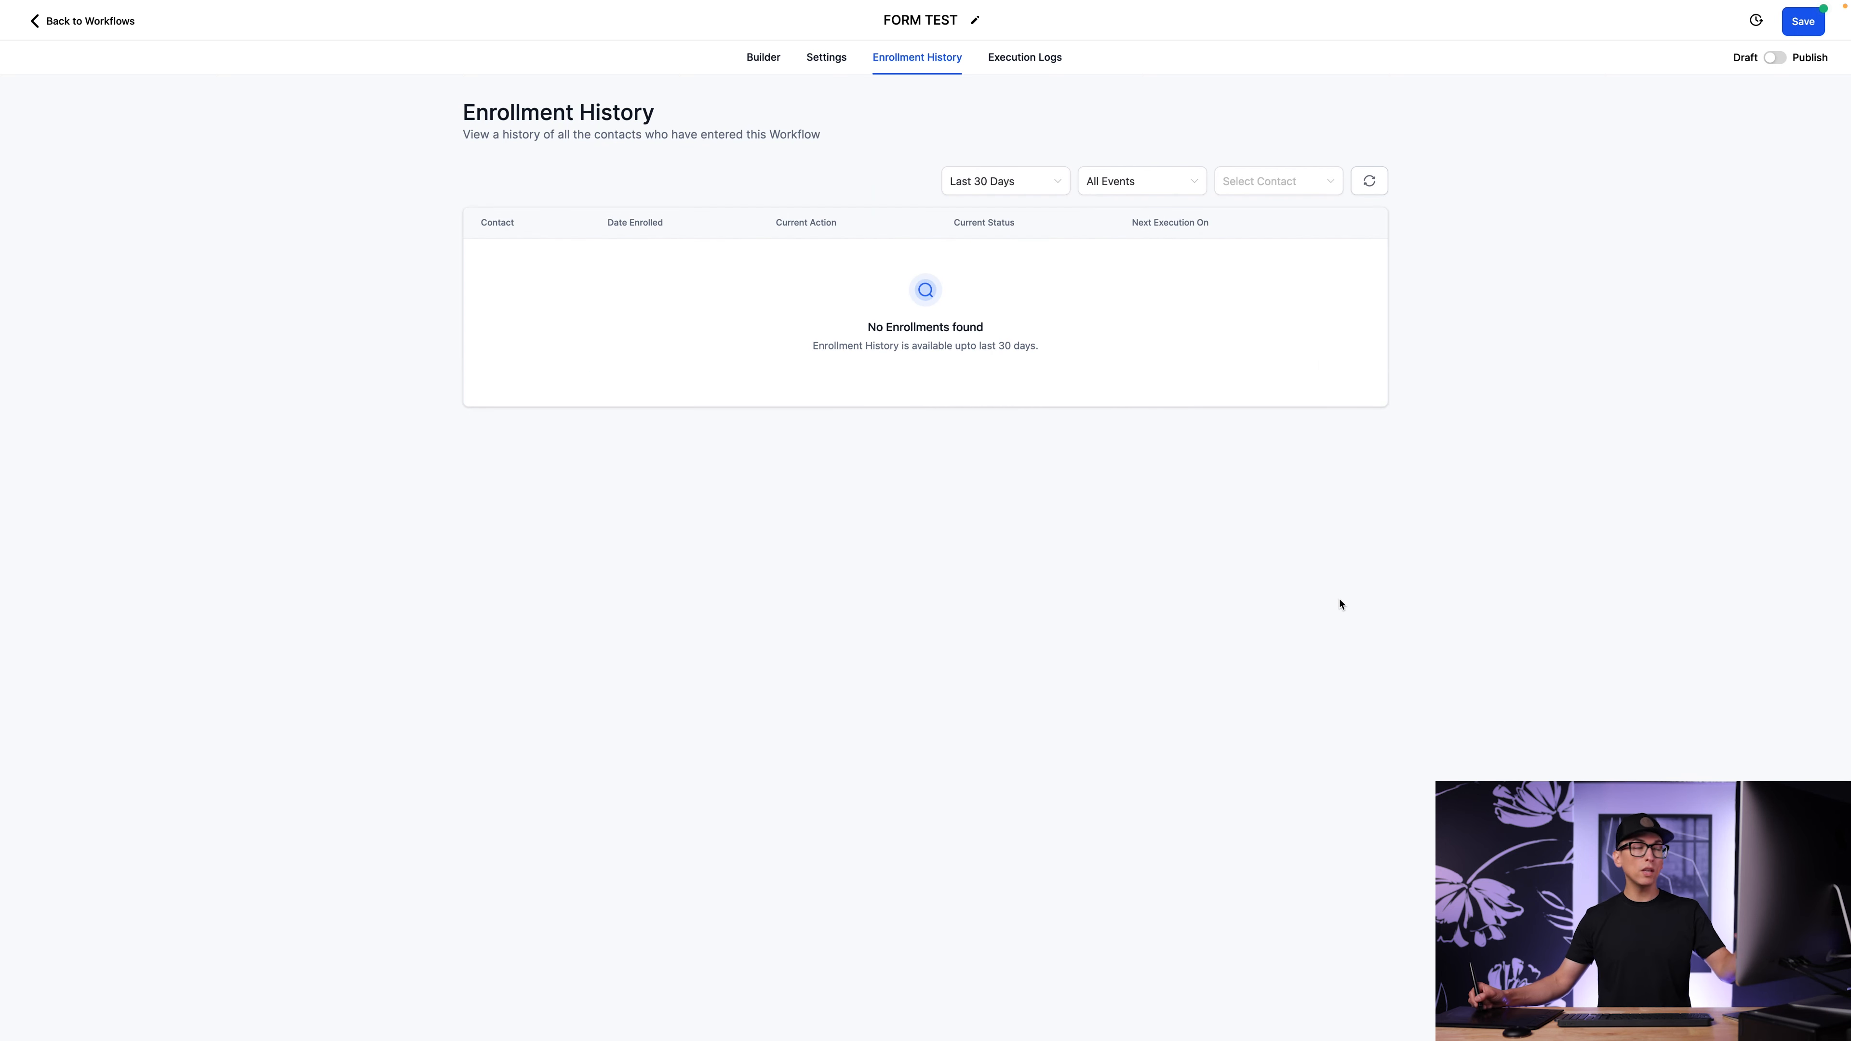
{"action": "left_click", "coordinate": [1029, 66]}
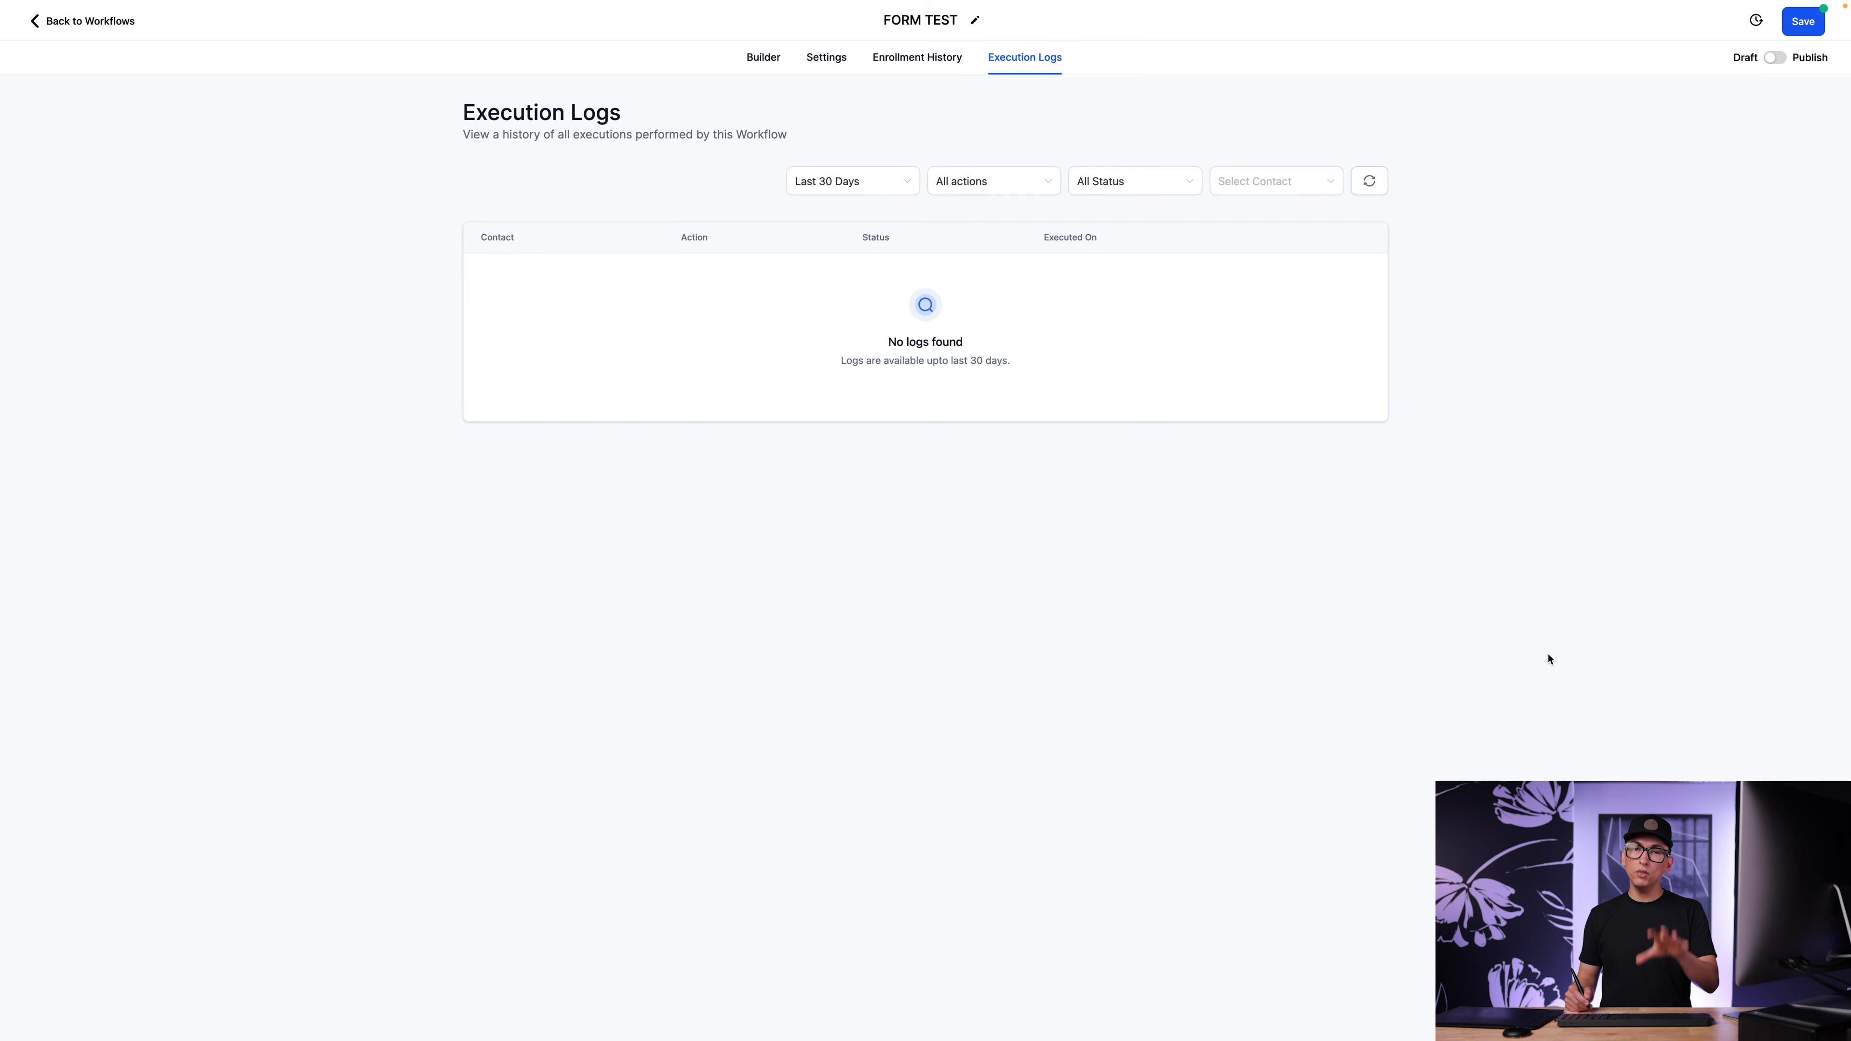
Return to the workflow builder, switch the workflow to published and set it back to draft.
{"action": "left_click", "coordinate": [763, 60]}
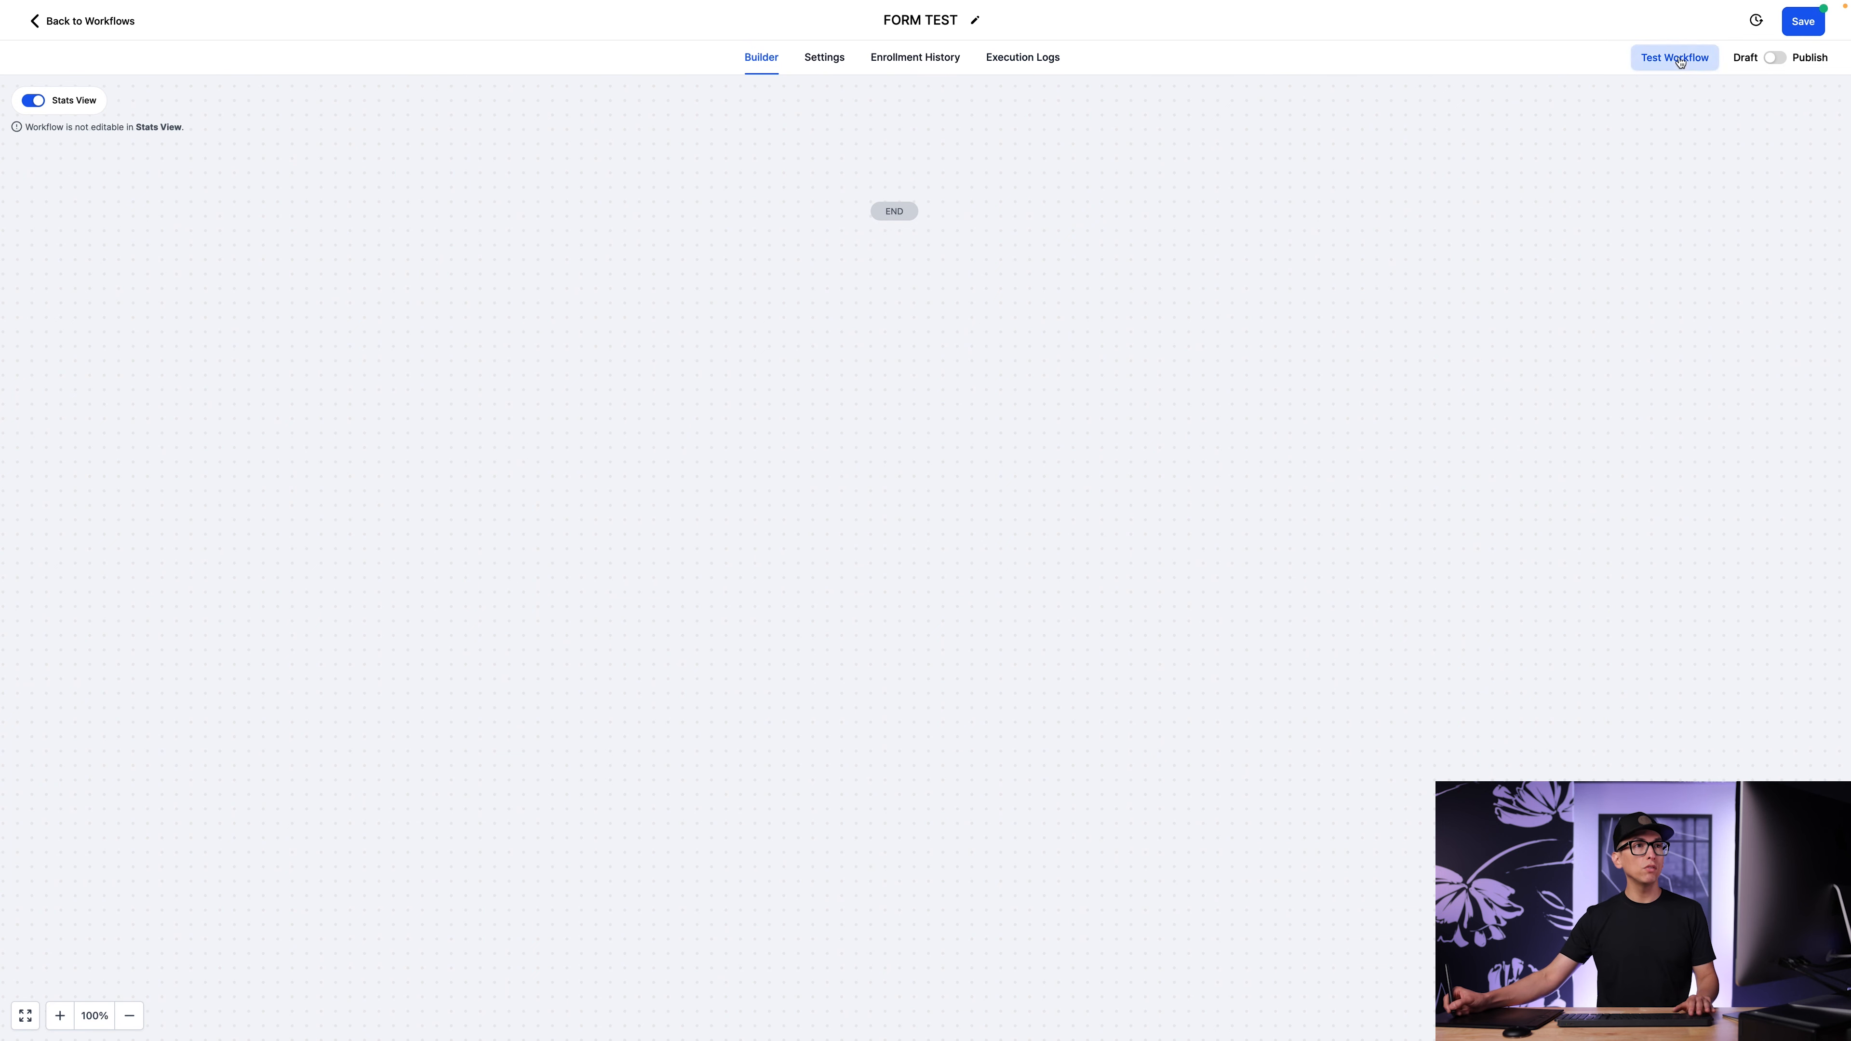
{"action": "left_click", "coordinate": [1775, 58]}
{"action": "left_click", "coordinate": [1772, 62]}
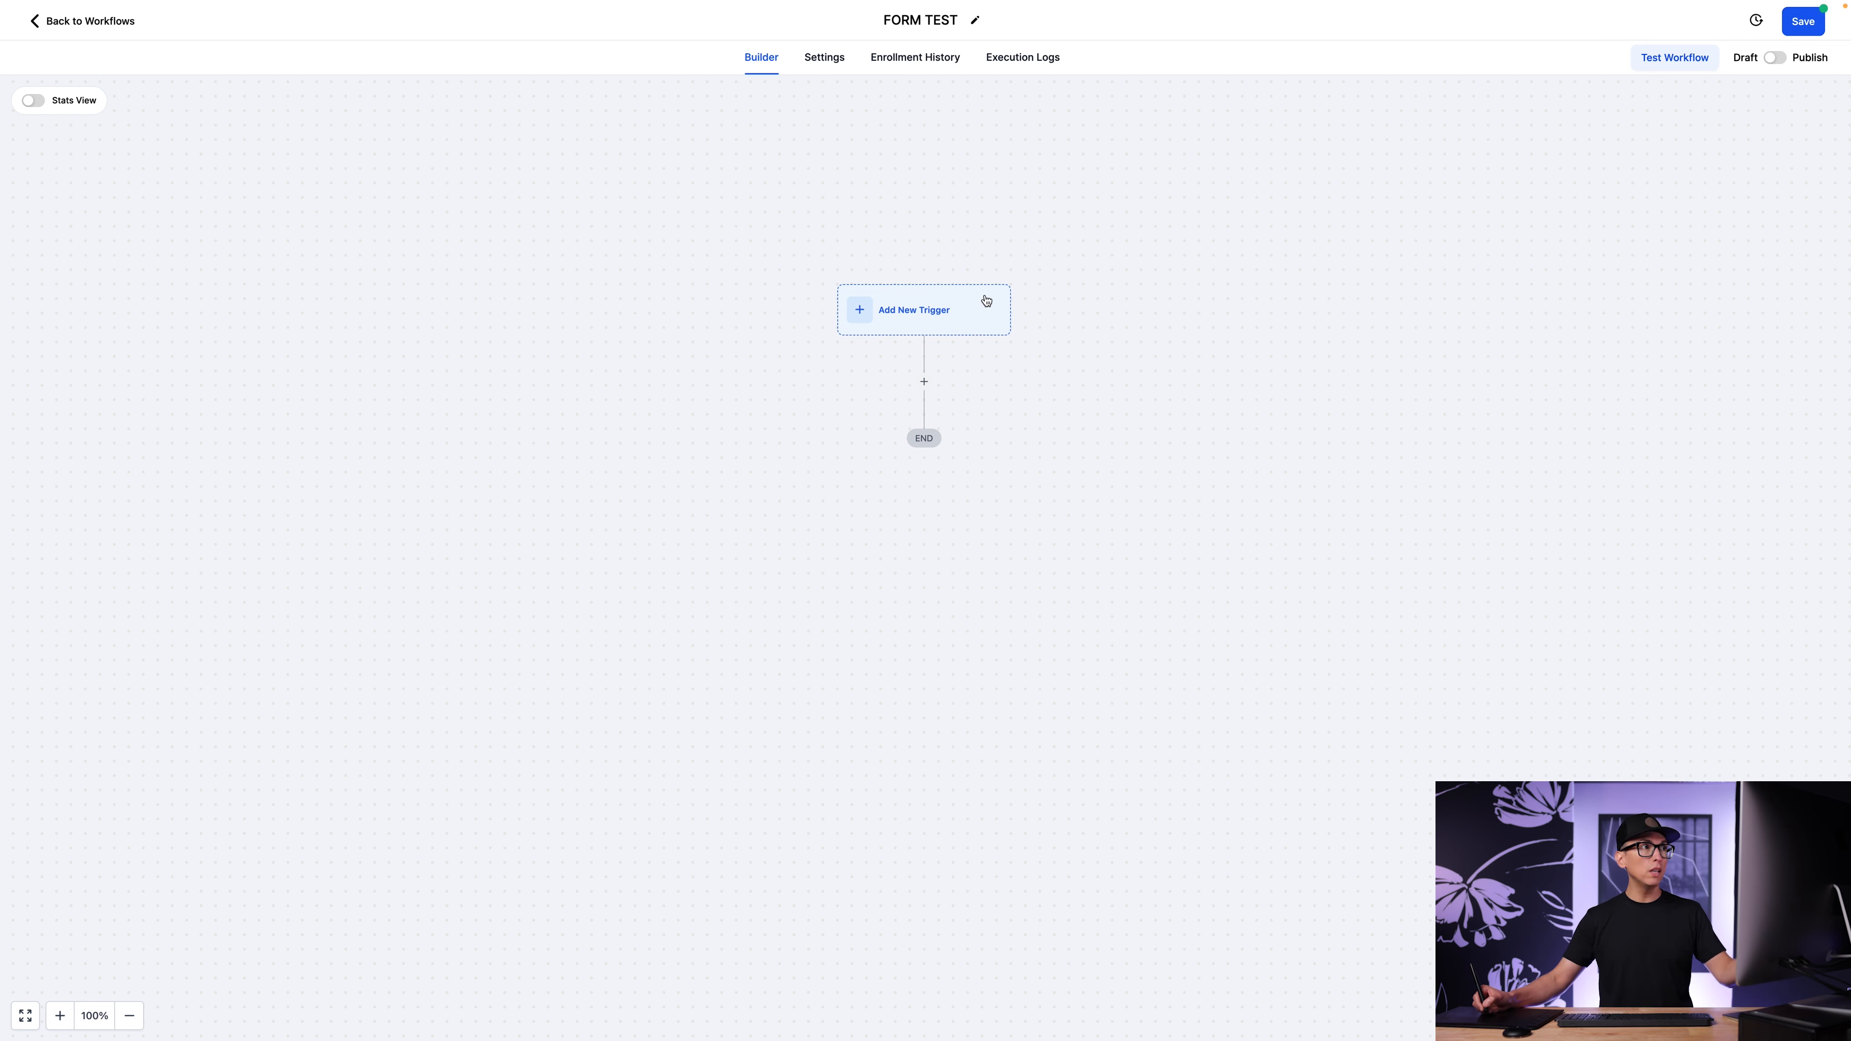
Browse the available workflow triggers, search for "Form" and choose Form Submitted as the new trigger.
{"action": "left_click", "coordinate": [927, 312]}
{"action": "left_click", "coordinate": [968, 319]}
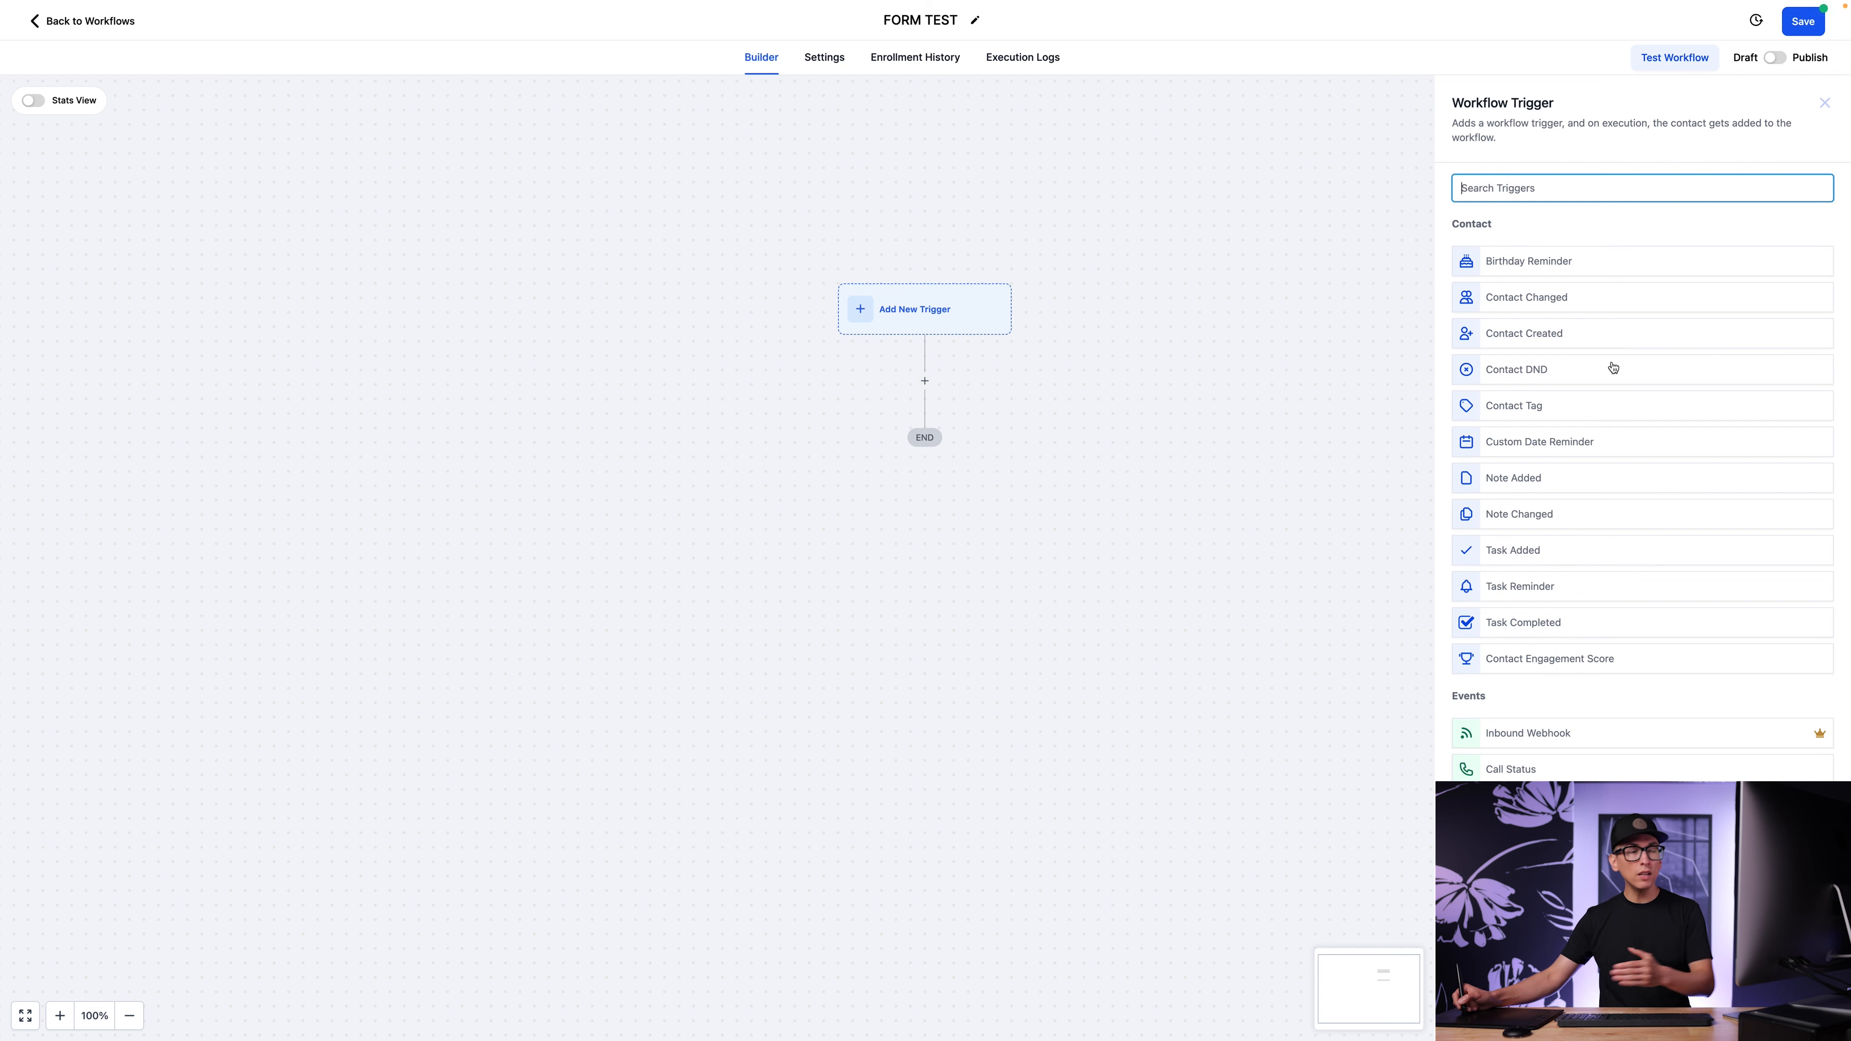
{"action": "scroll", "coordinate": [1653, 355], "scroll_direction": "down", "scroll_amount": 1}
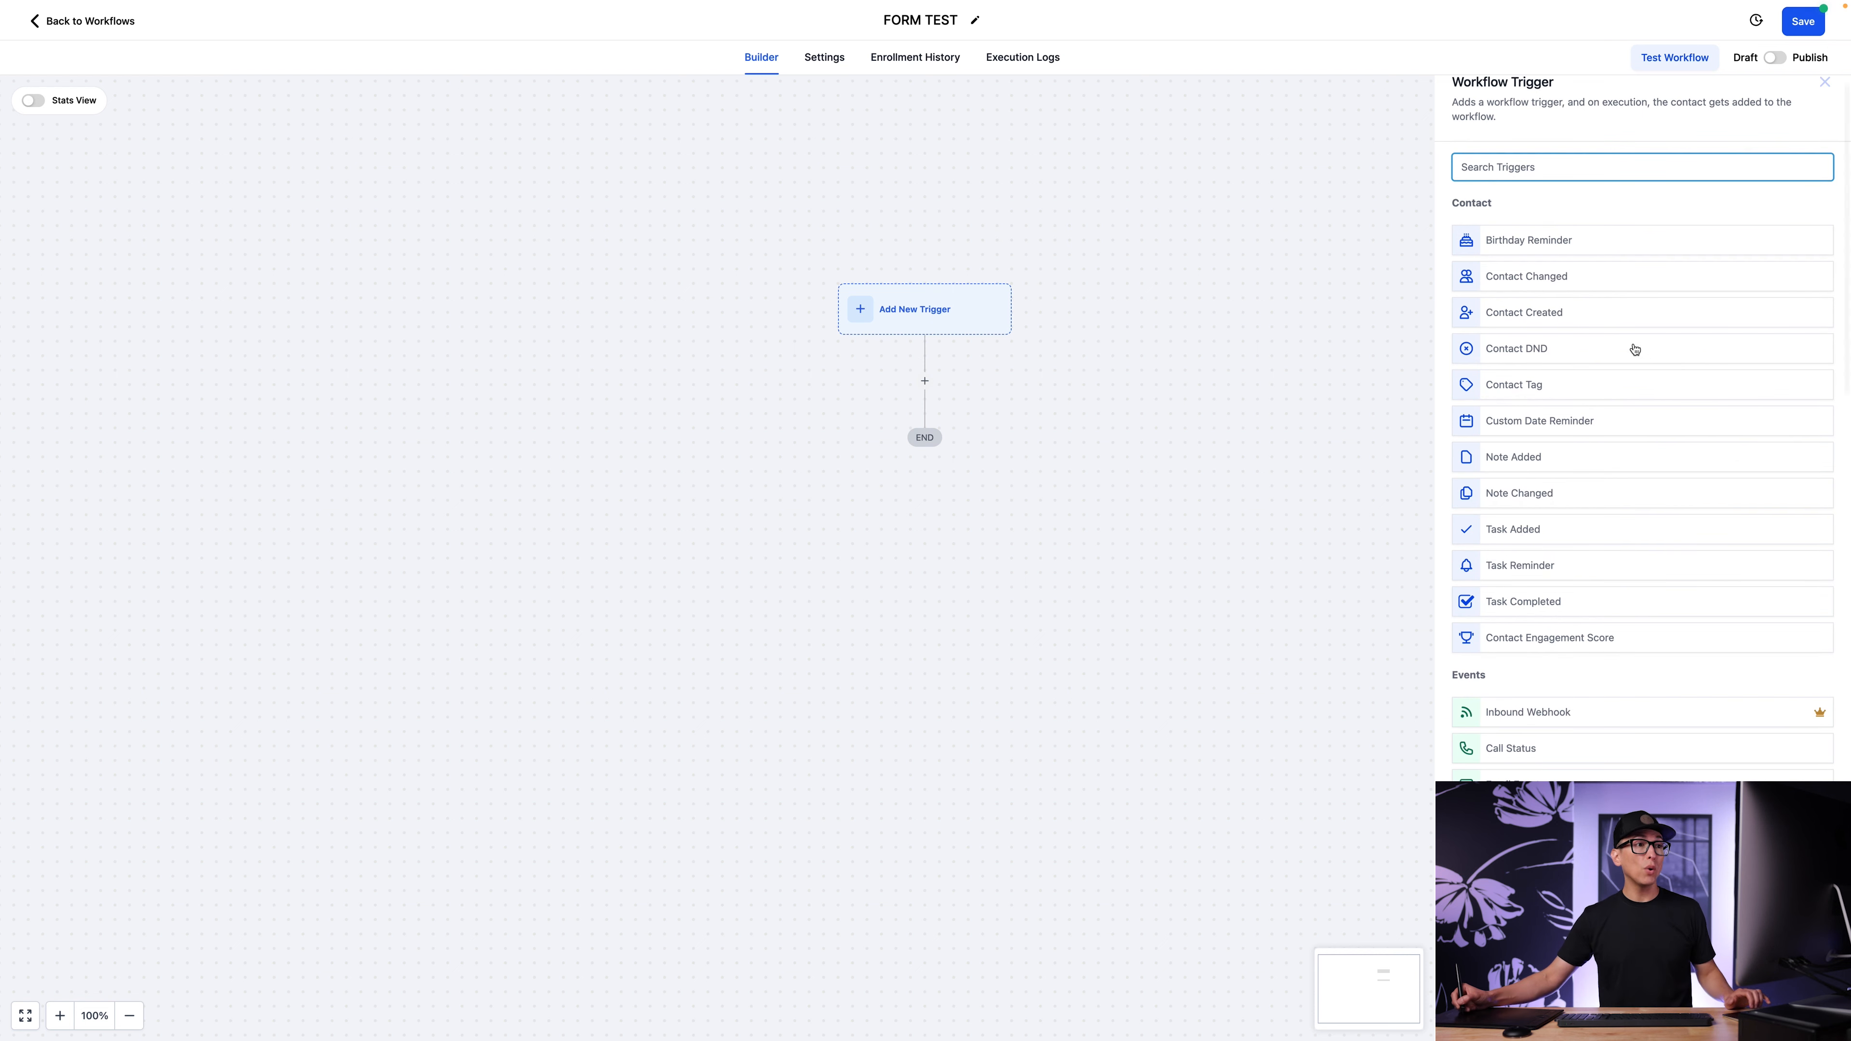
{"action": "scroll", "coordinate": [1655, 365], "scroll_direction": "down", "scroll_amount": 7}
{"action": "scroll", "coordinate": [1669, 405], "scroll_direction": "down", "scroll_amount": 15}
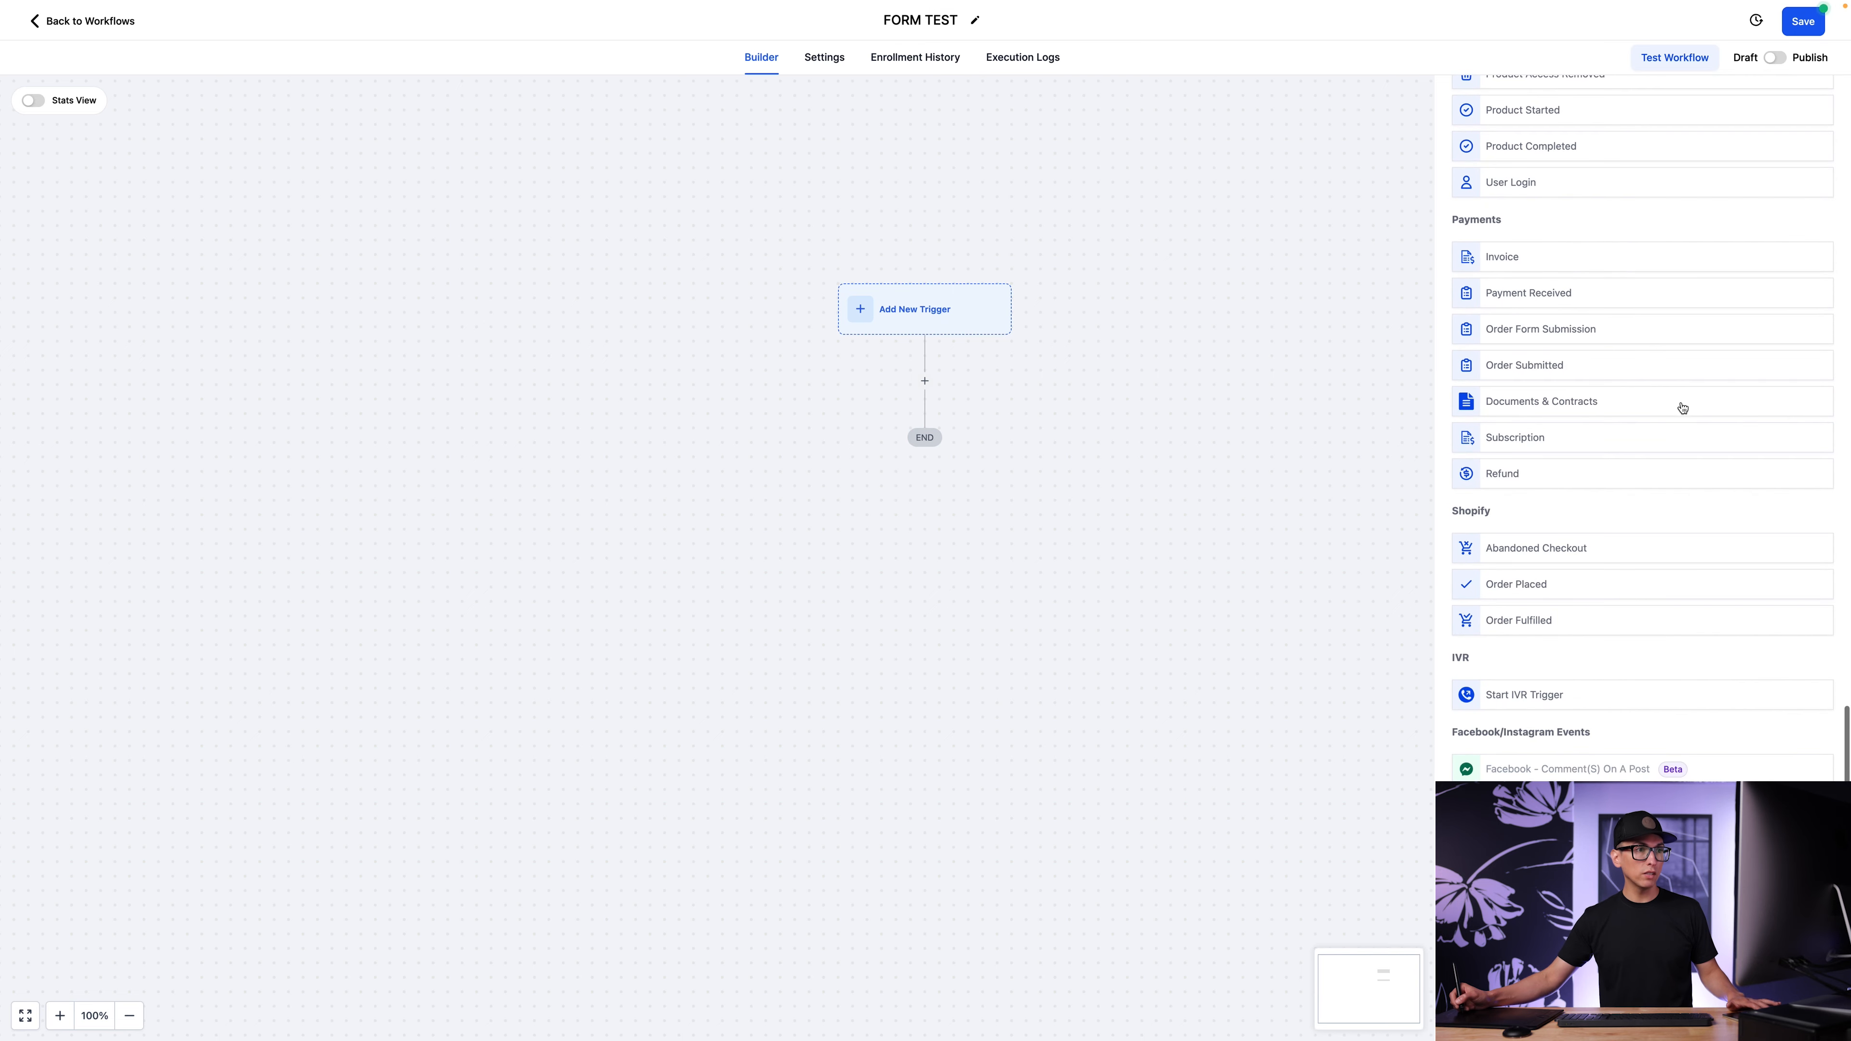
{"action": "scroll", "coordinate": [1684, 403], "scroll_direction": "up", "scroll_amount": 20}
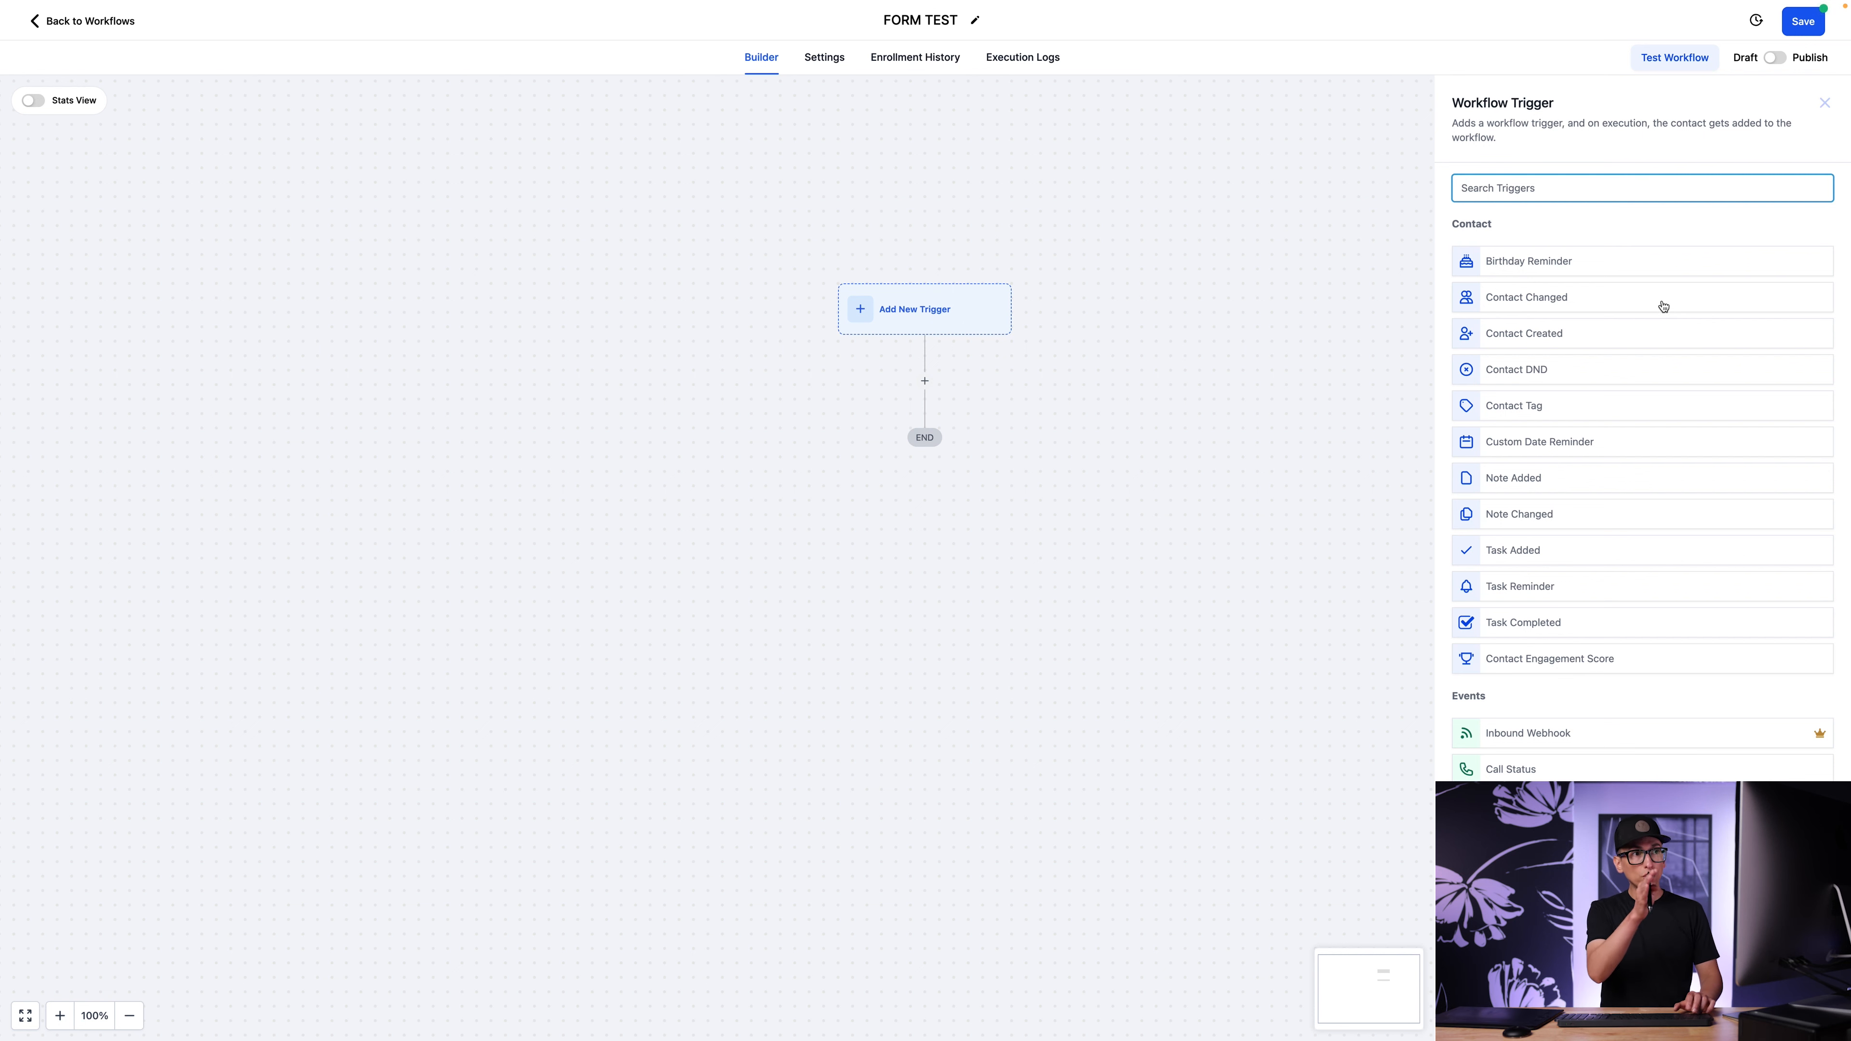
{"action": "type", "text": "Form"}
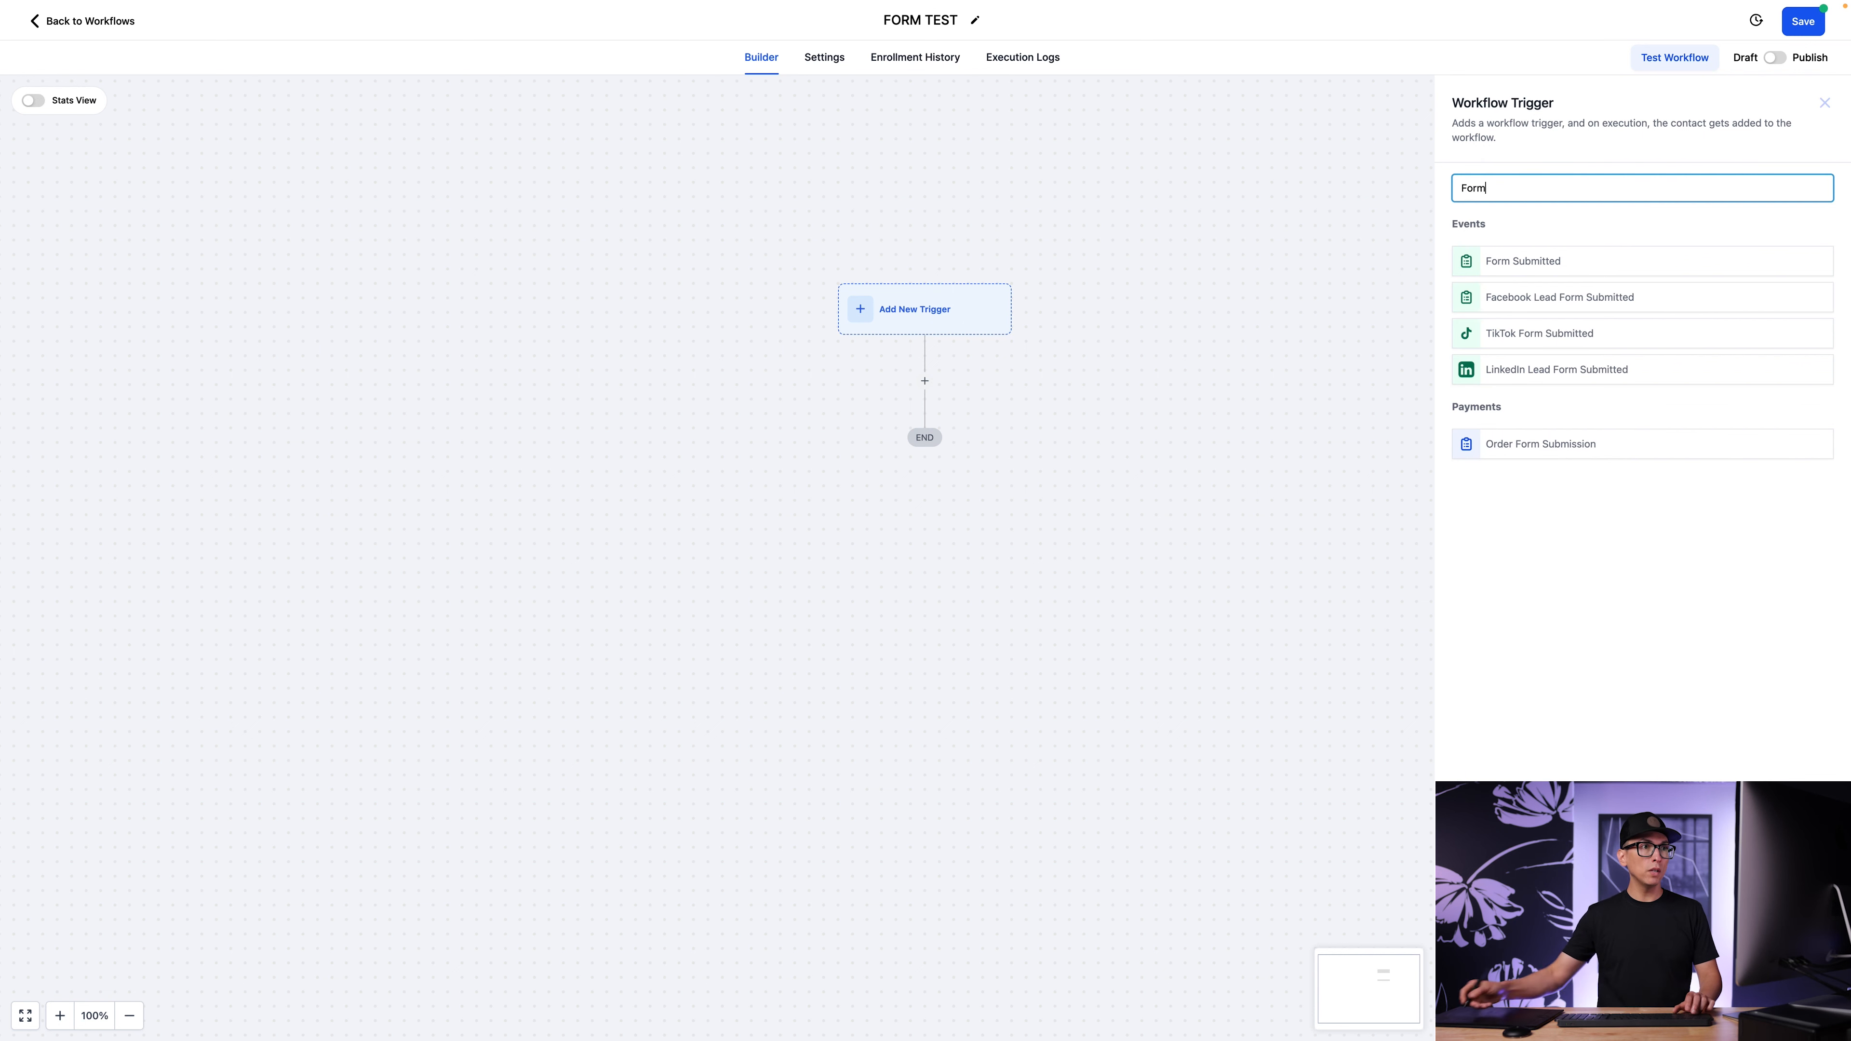
{"action": "left_click", "coordinate": [1541, 269]}
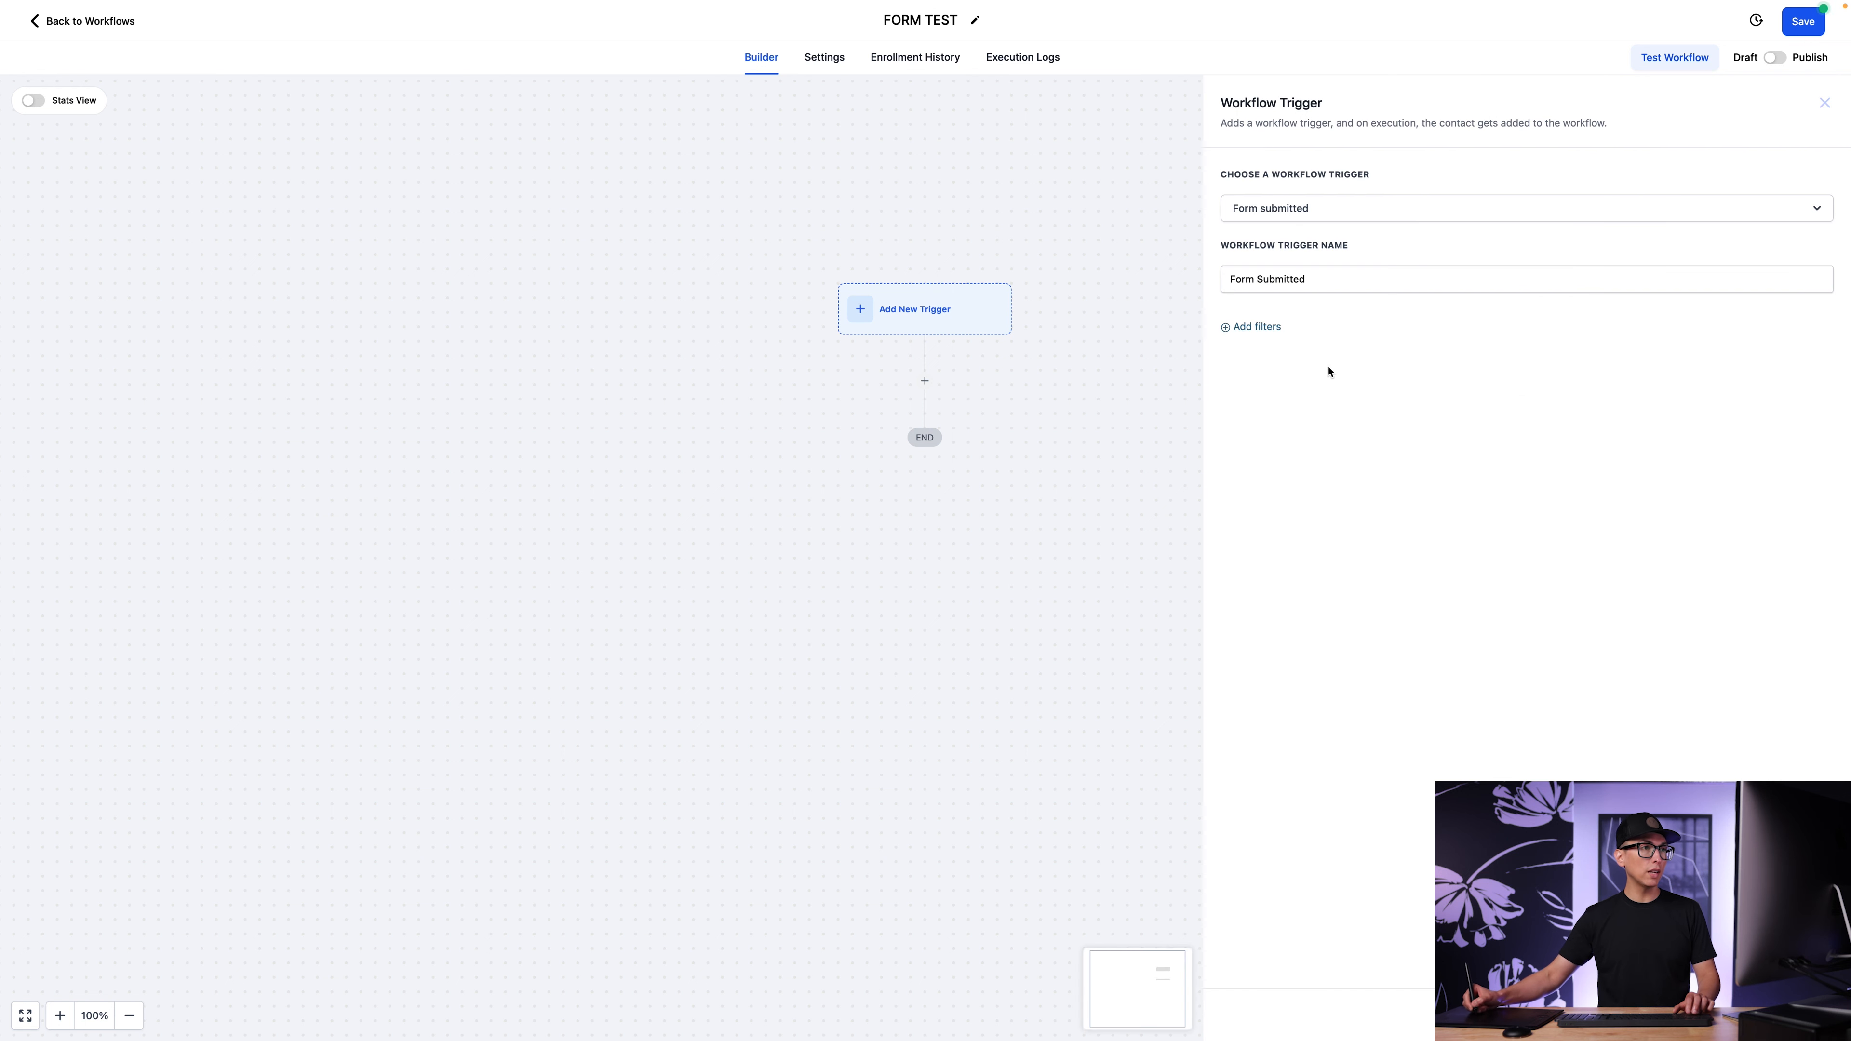
Rename the workflow trigger as "Newsletter Form Submitted".
{"action": "left_click", "coordinate": [1259, 278]}
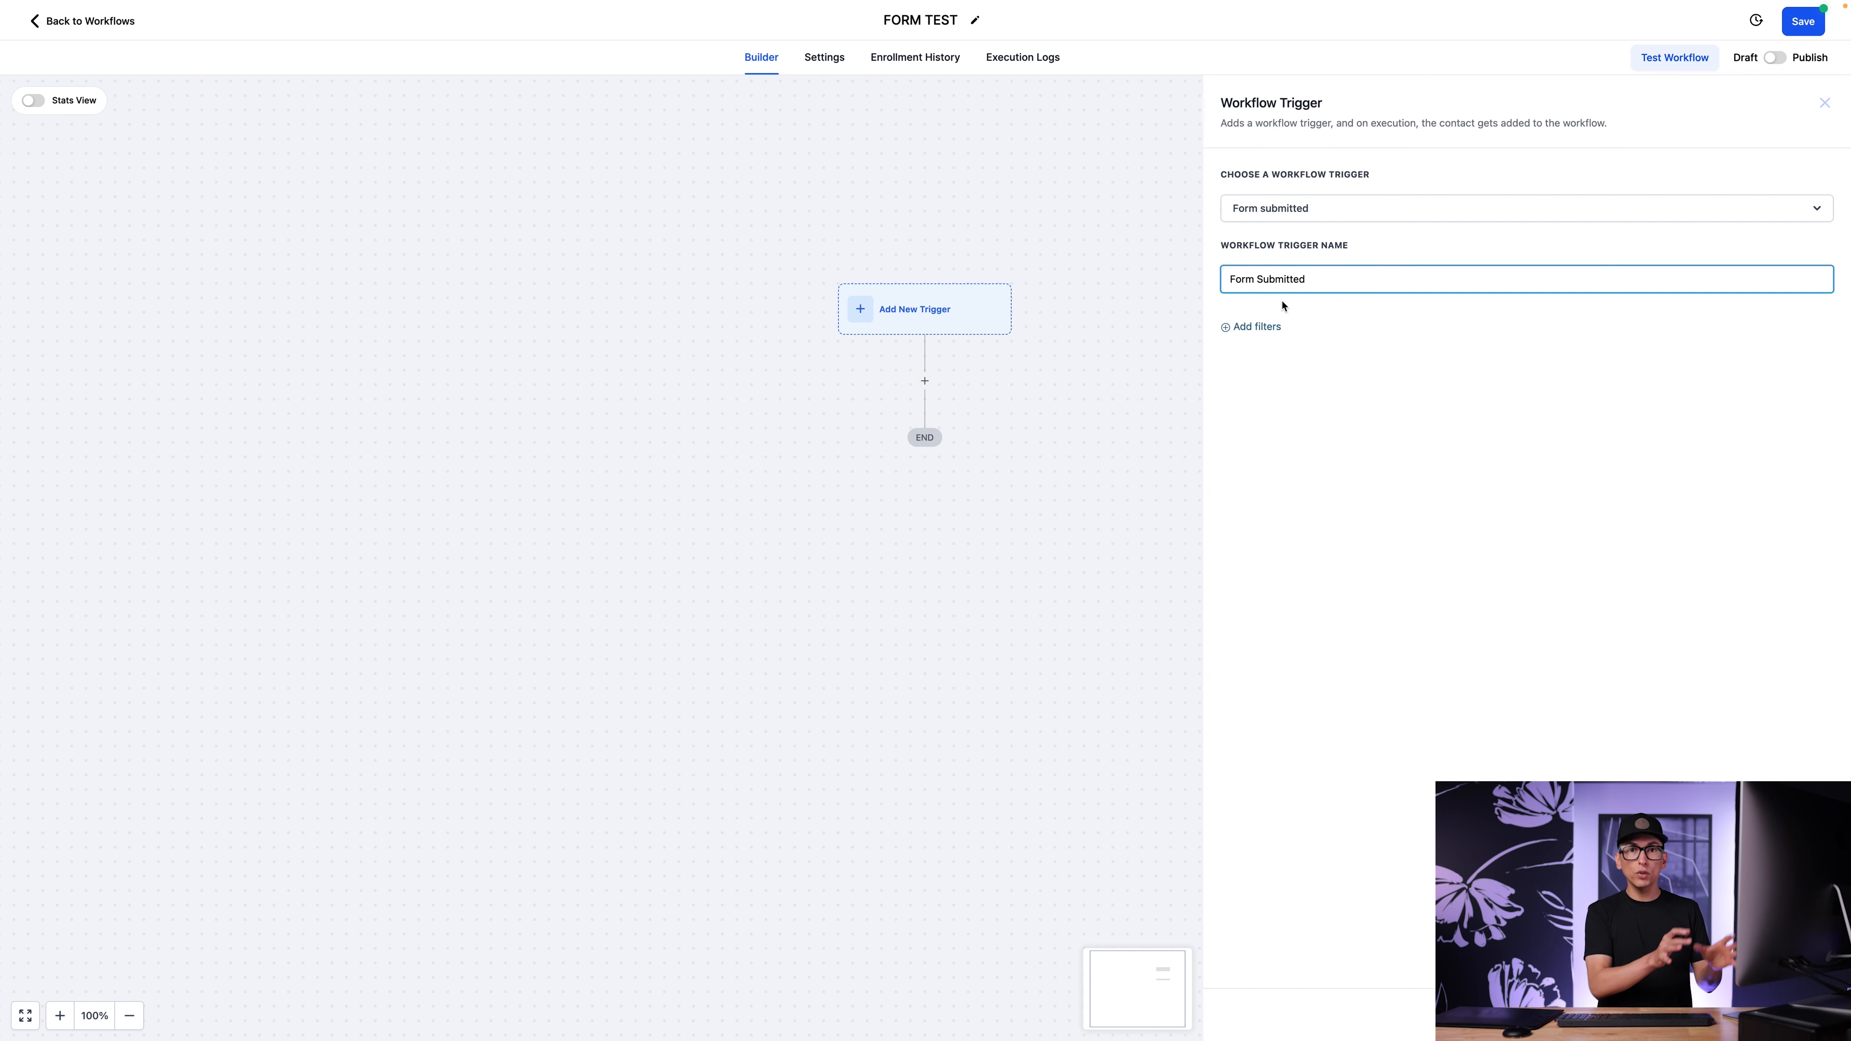
{"action": "type", "text": "Newsletter"}
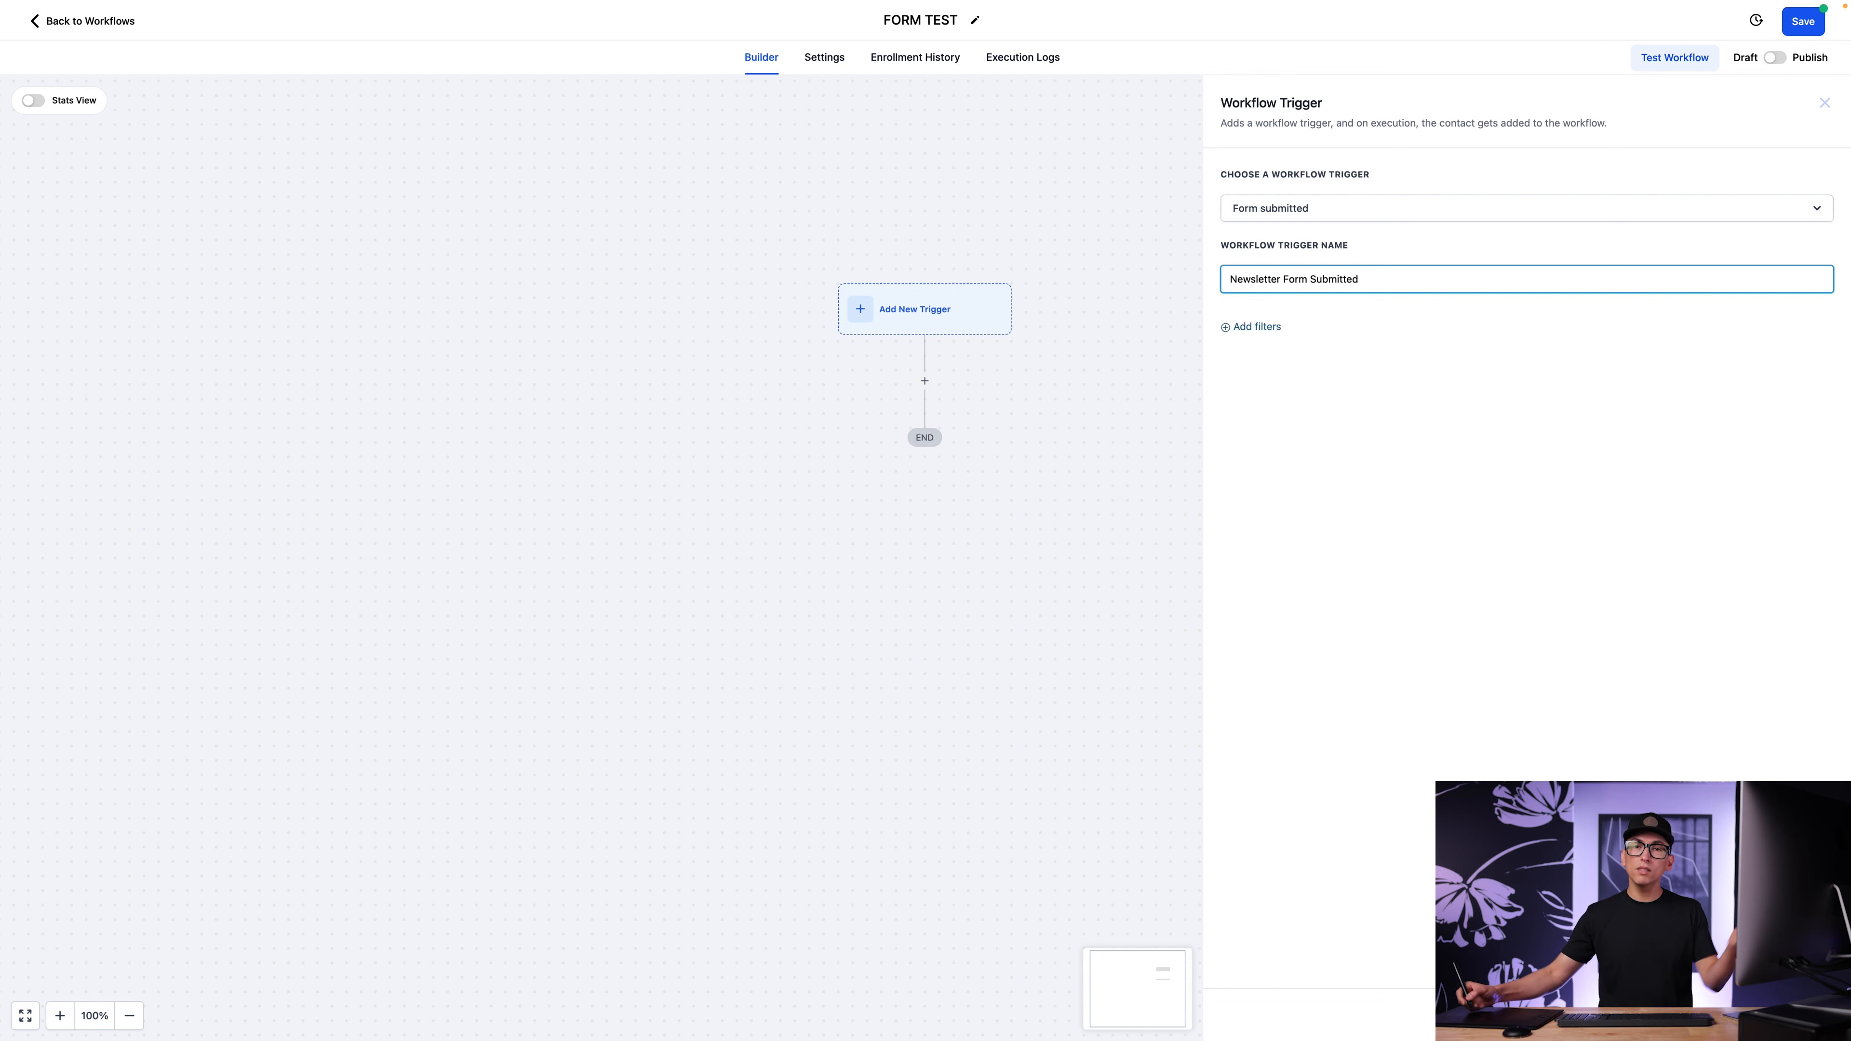
{"action": "left_click", "coordinate": [1465, 336]}
Add a trigger filter with the condition "Form is" set to Newsletter Form.
{"action": "left_click", "coordinate": [1258, 334]}
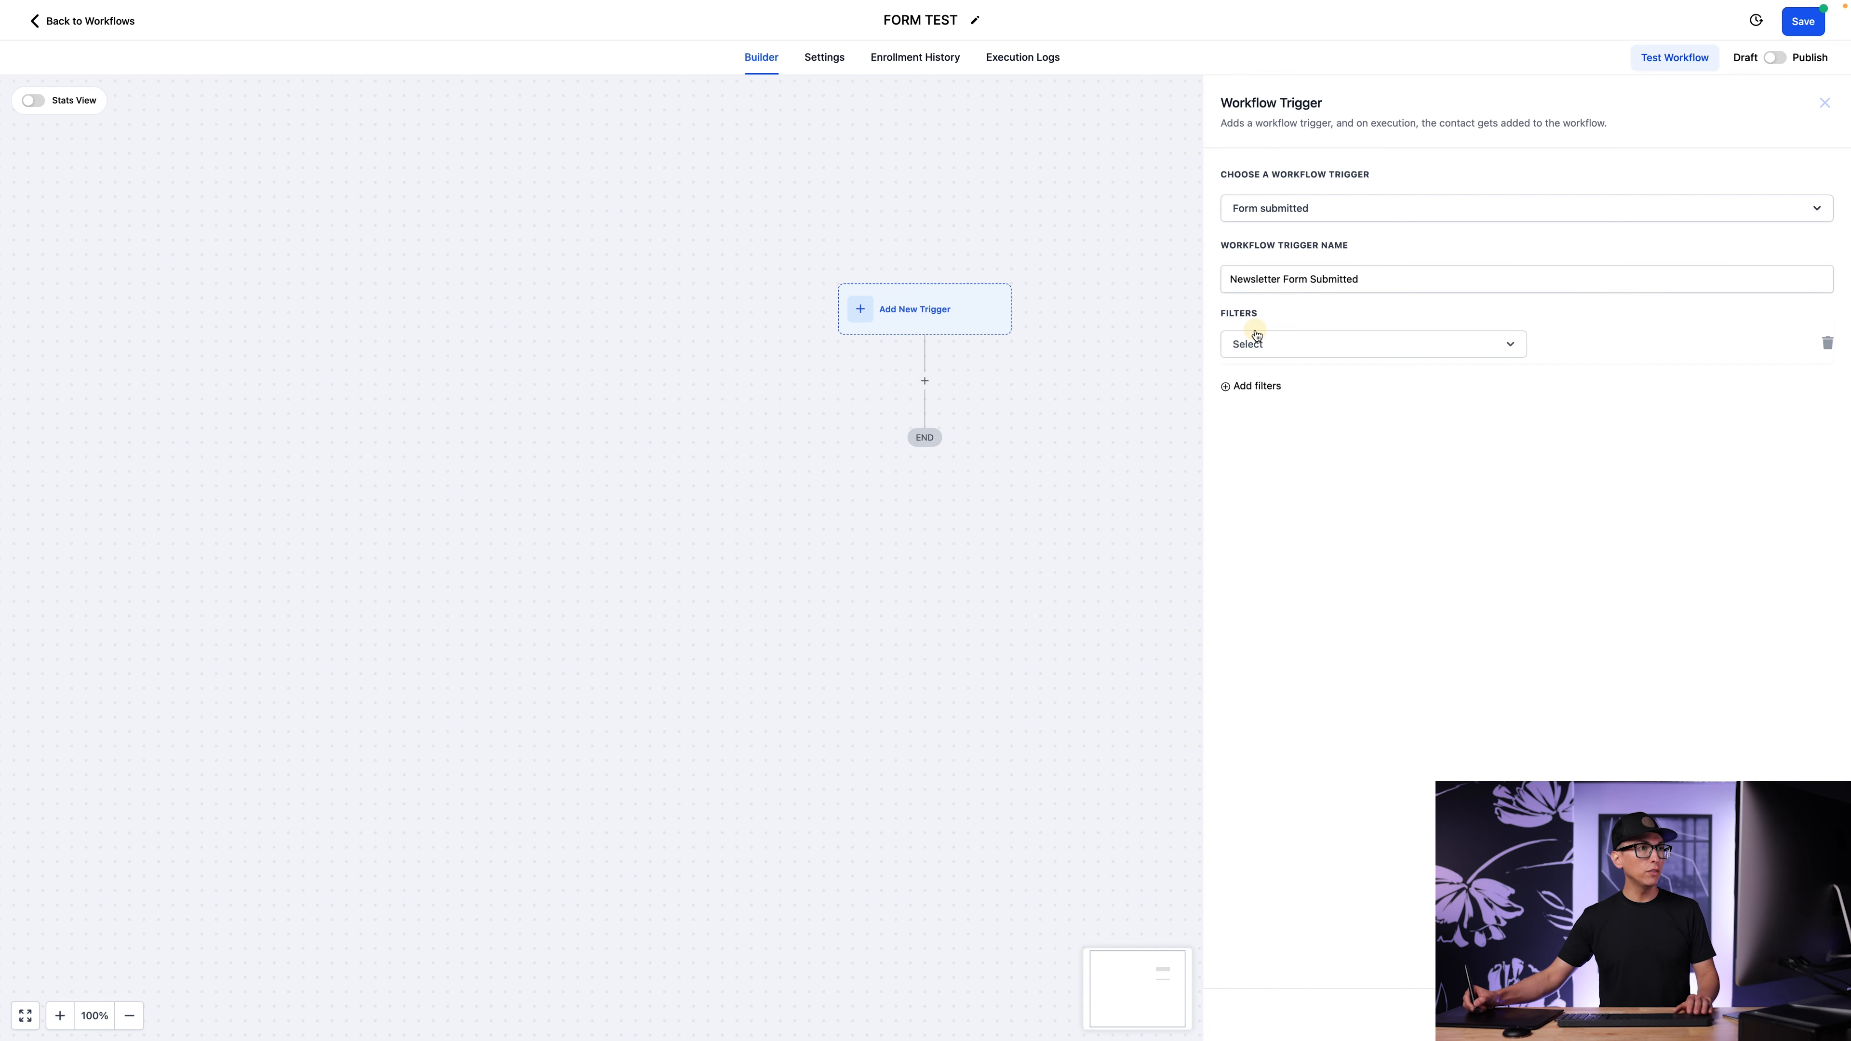
{"action": "left_click", "coordinate": [1409, 348]}
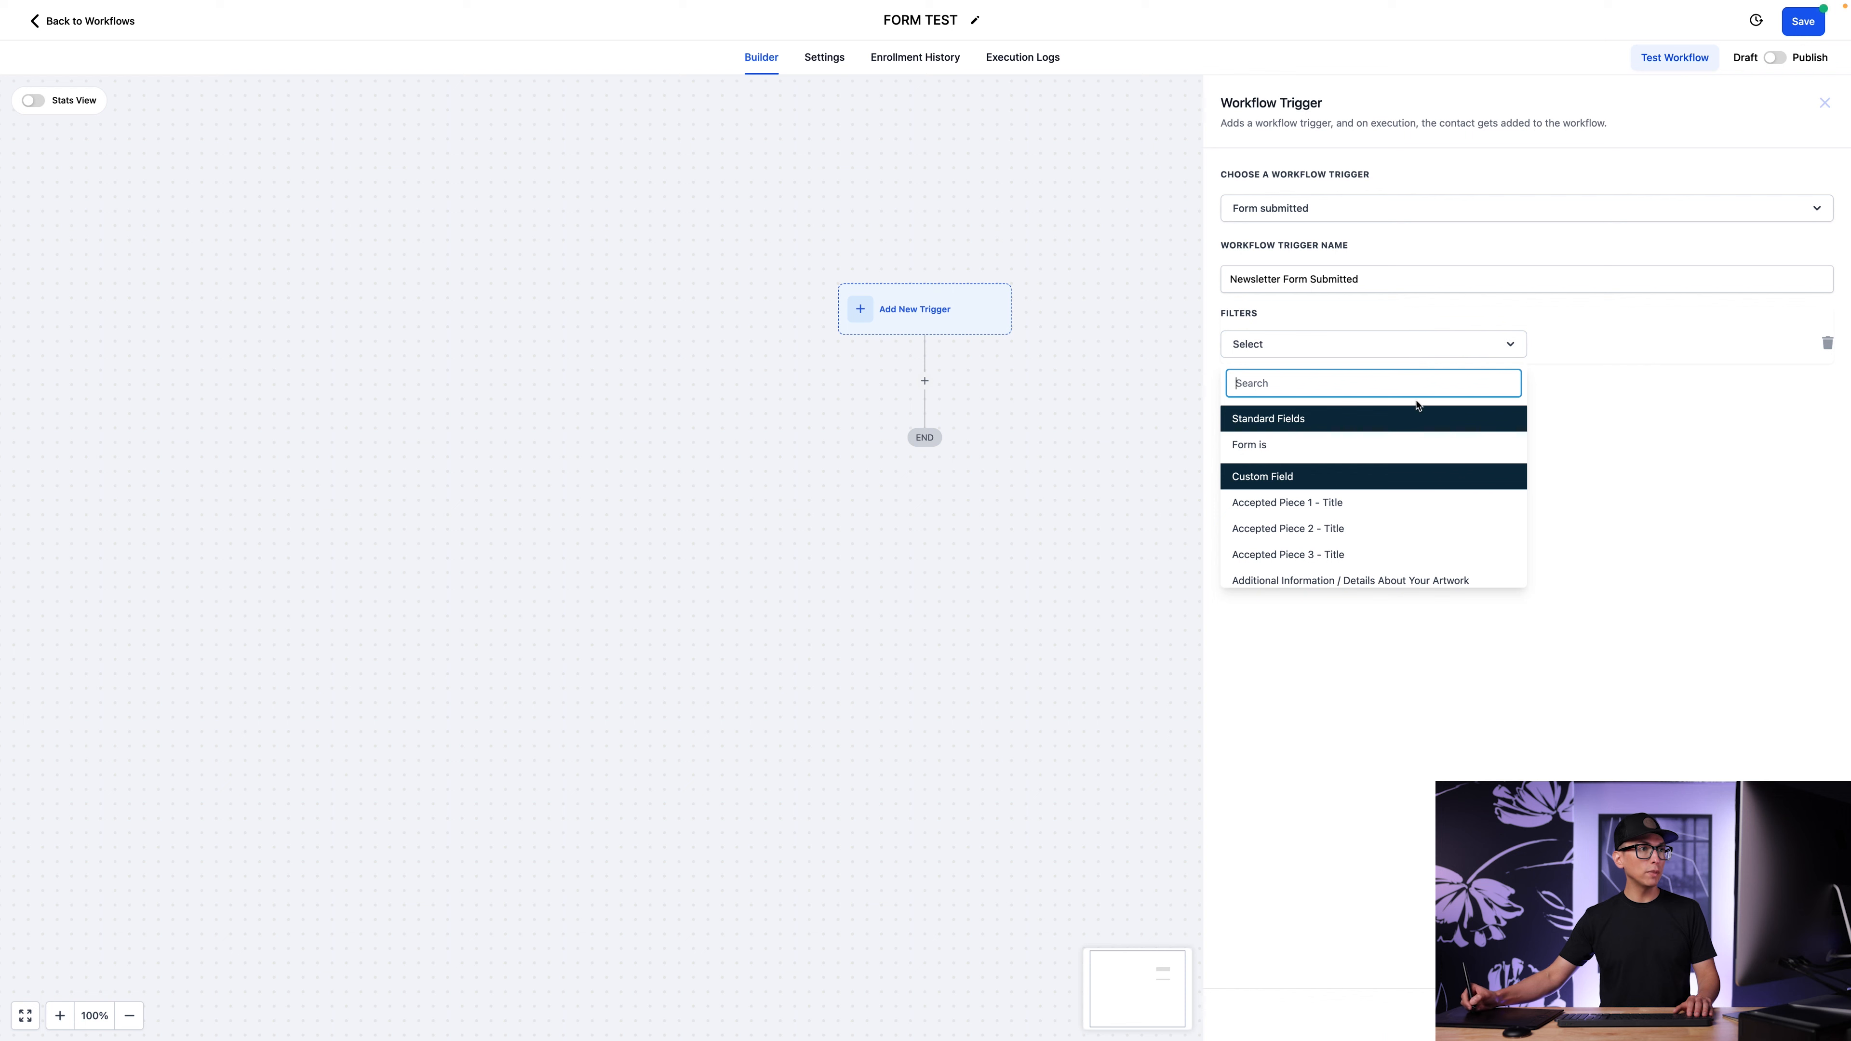
{"action": "left_click", "coordinate": [1321, 452]}
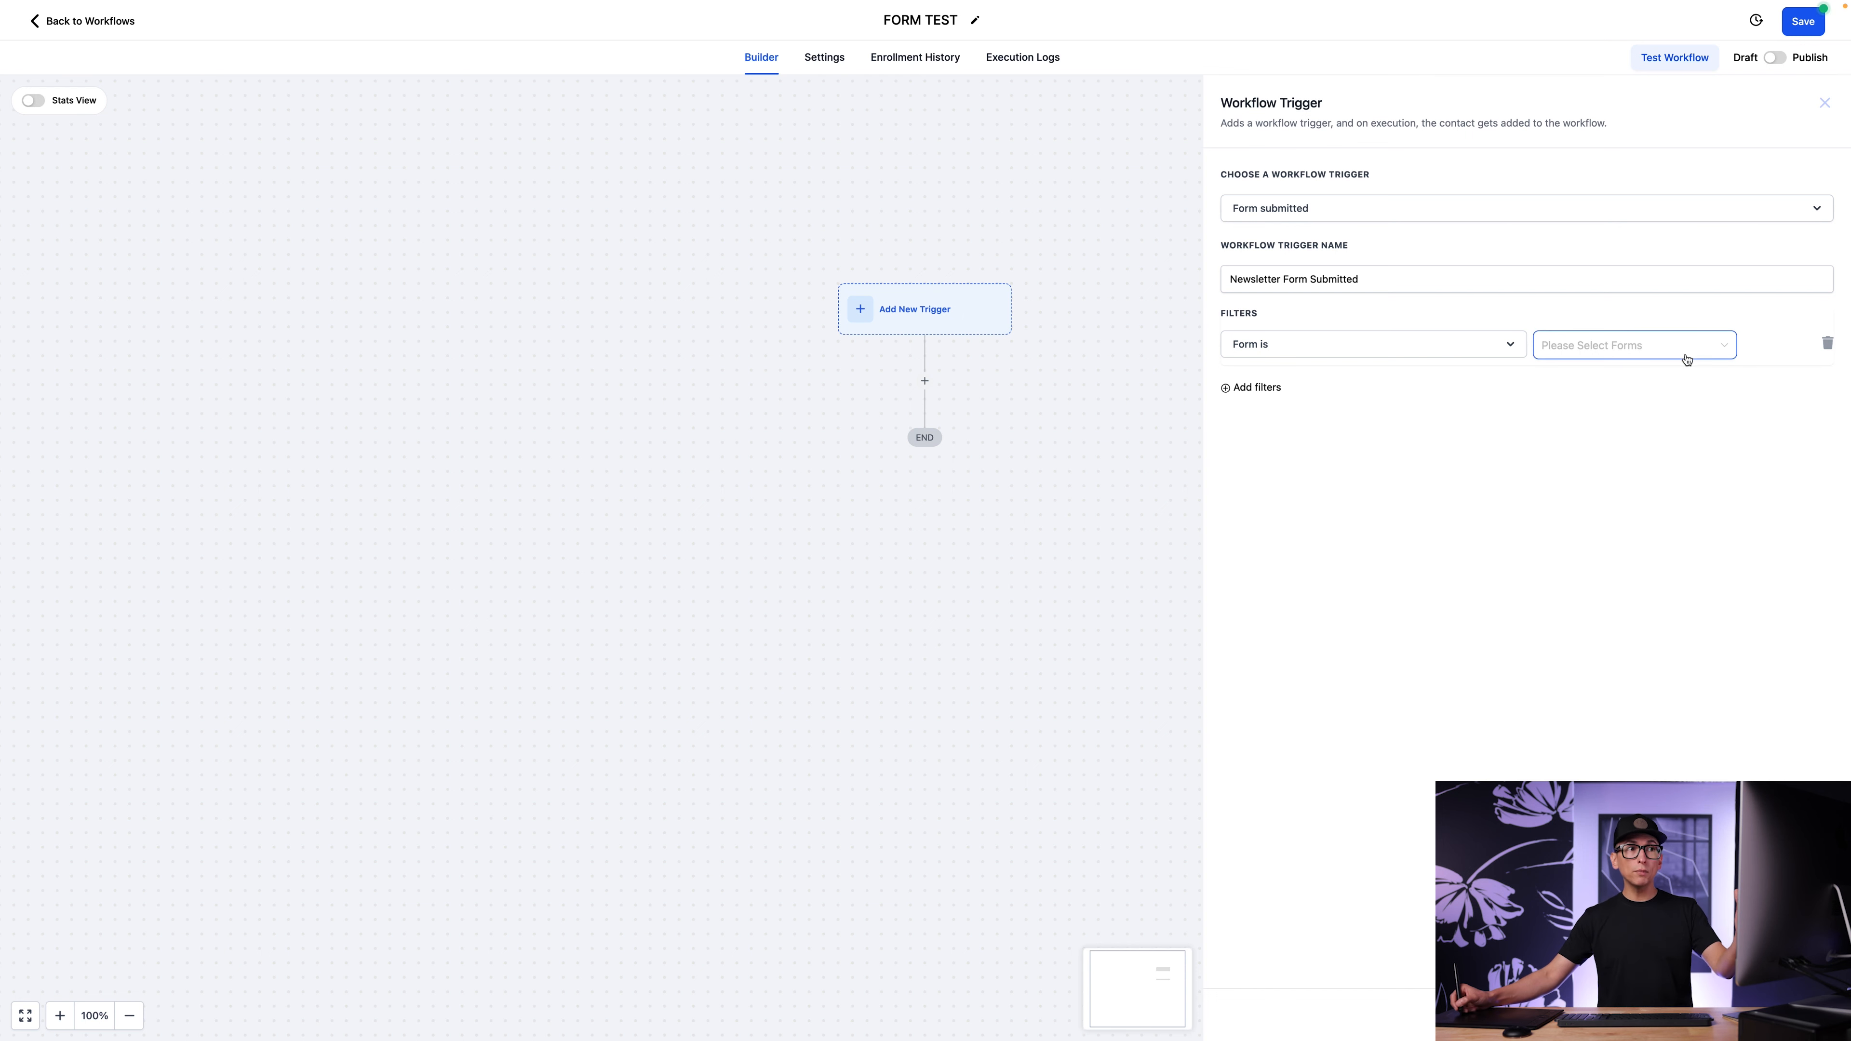
{"action": "left_click", "coordinate": [1705, 353]}
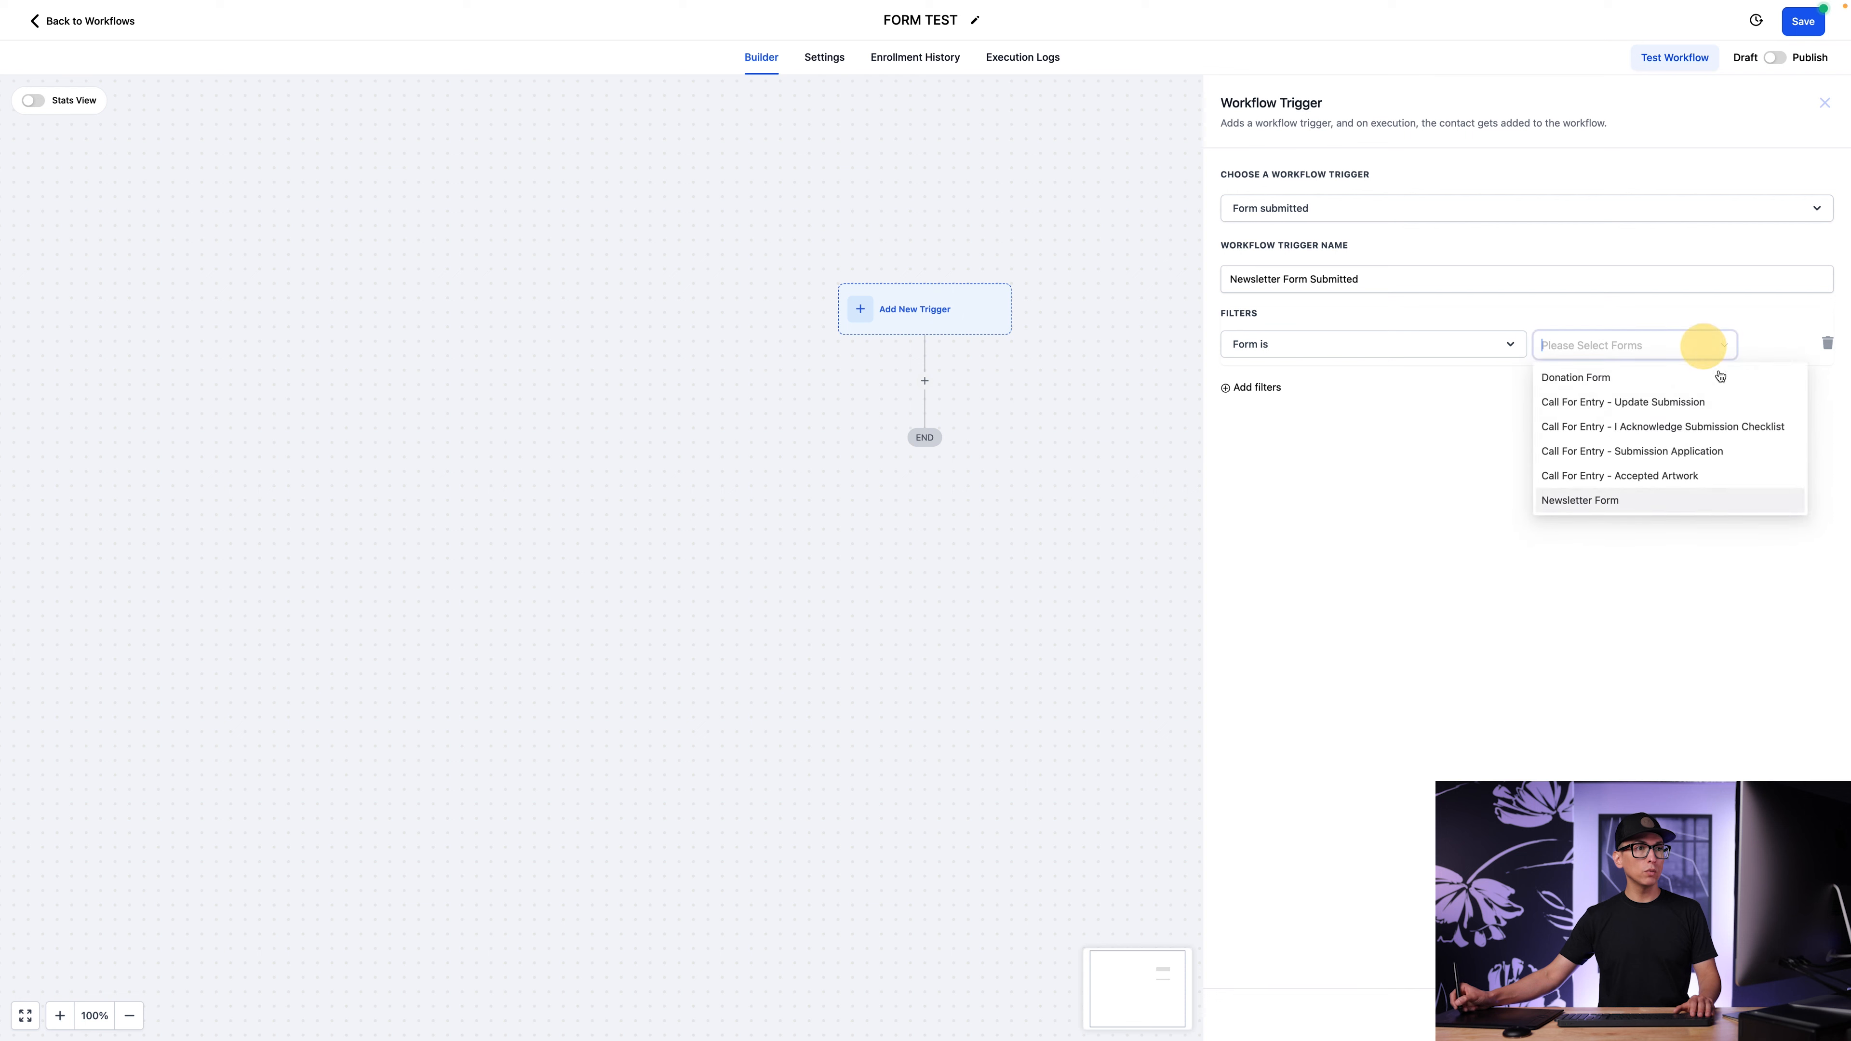
{"action": "left_click", "coordinate": [1607, 501]}
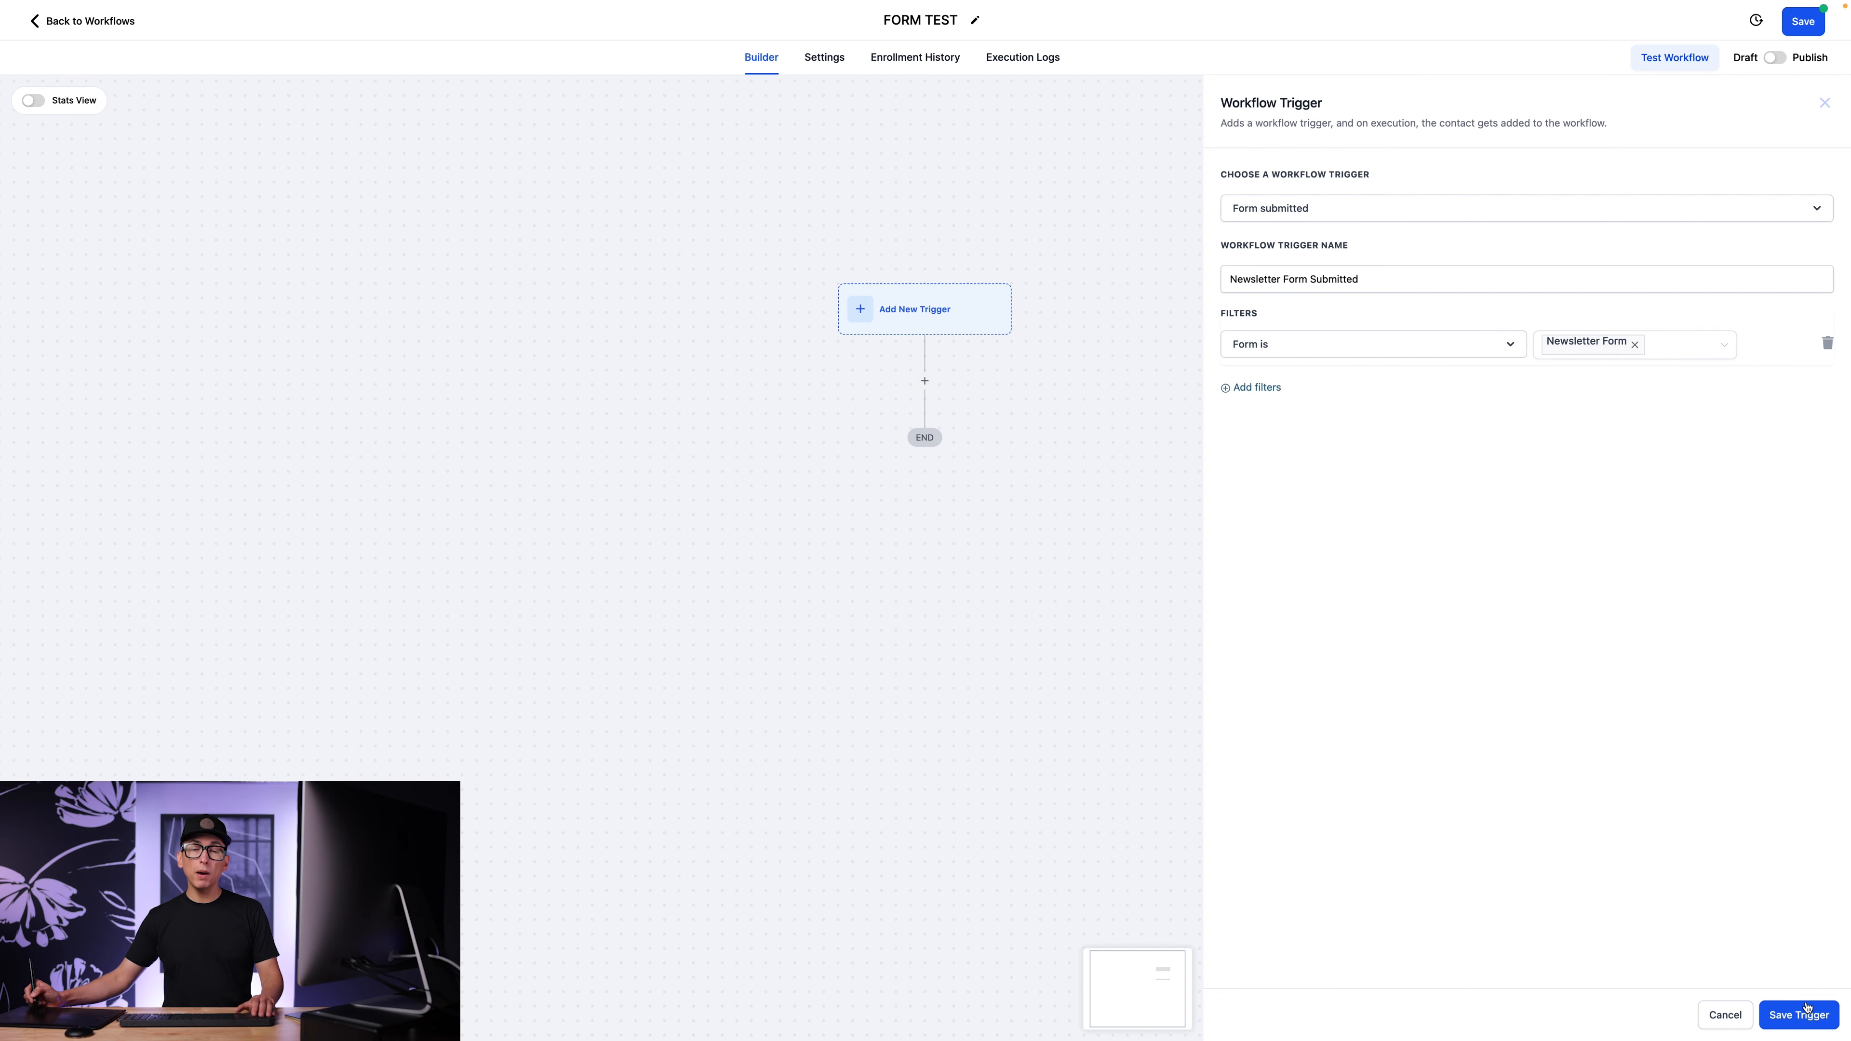
Save the newsletter form trigger, then save the workflow and dismiss the notification.
{"action": "left_click", "coordinate": [1803, 1015]}
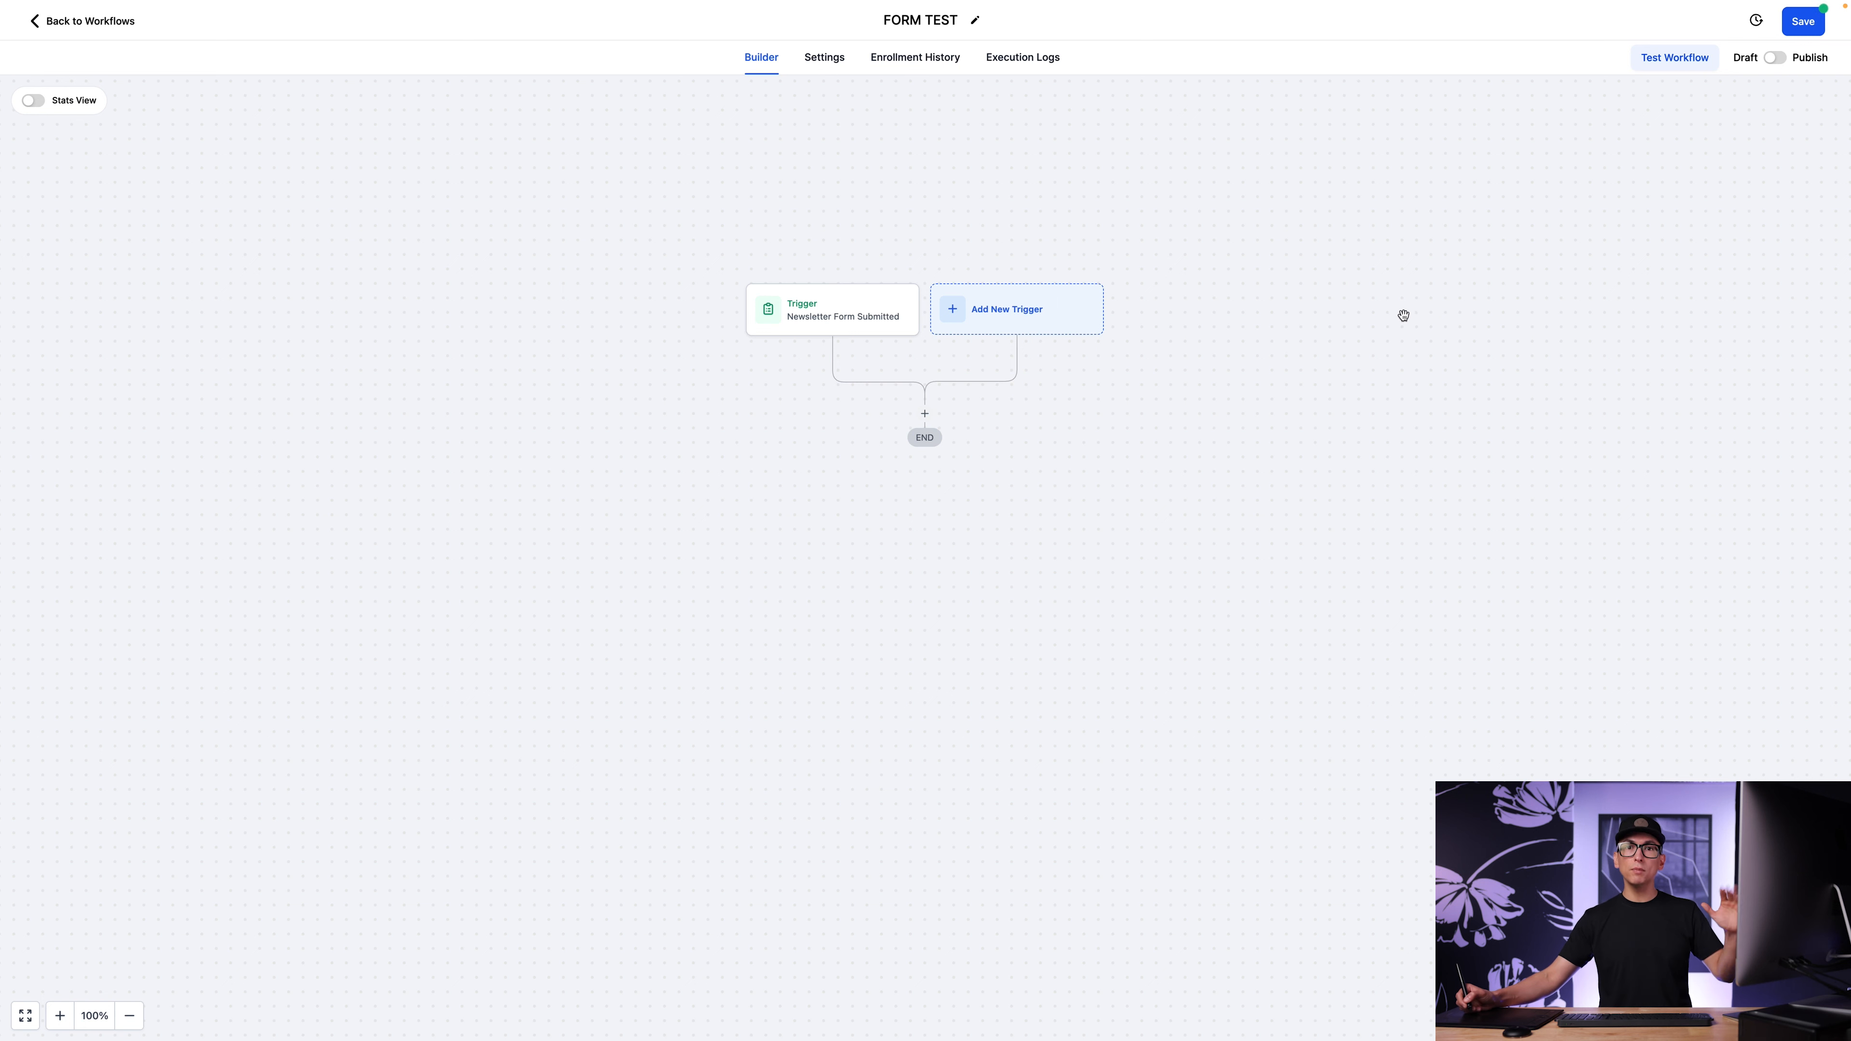
{"action": "left_click", "coordinate": [1814, 27]}
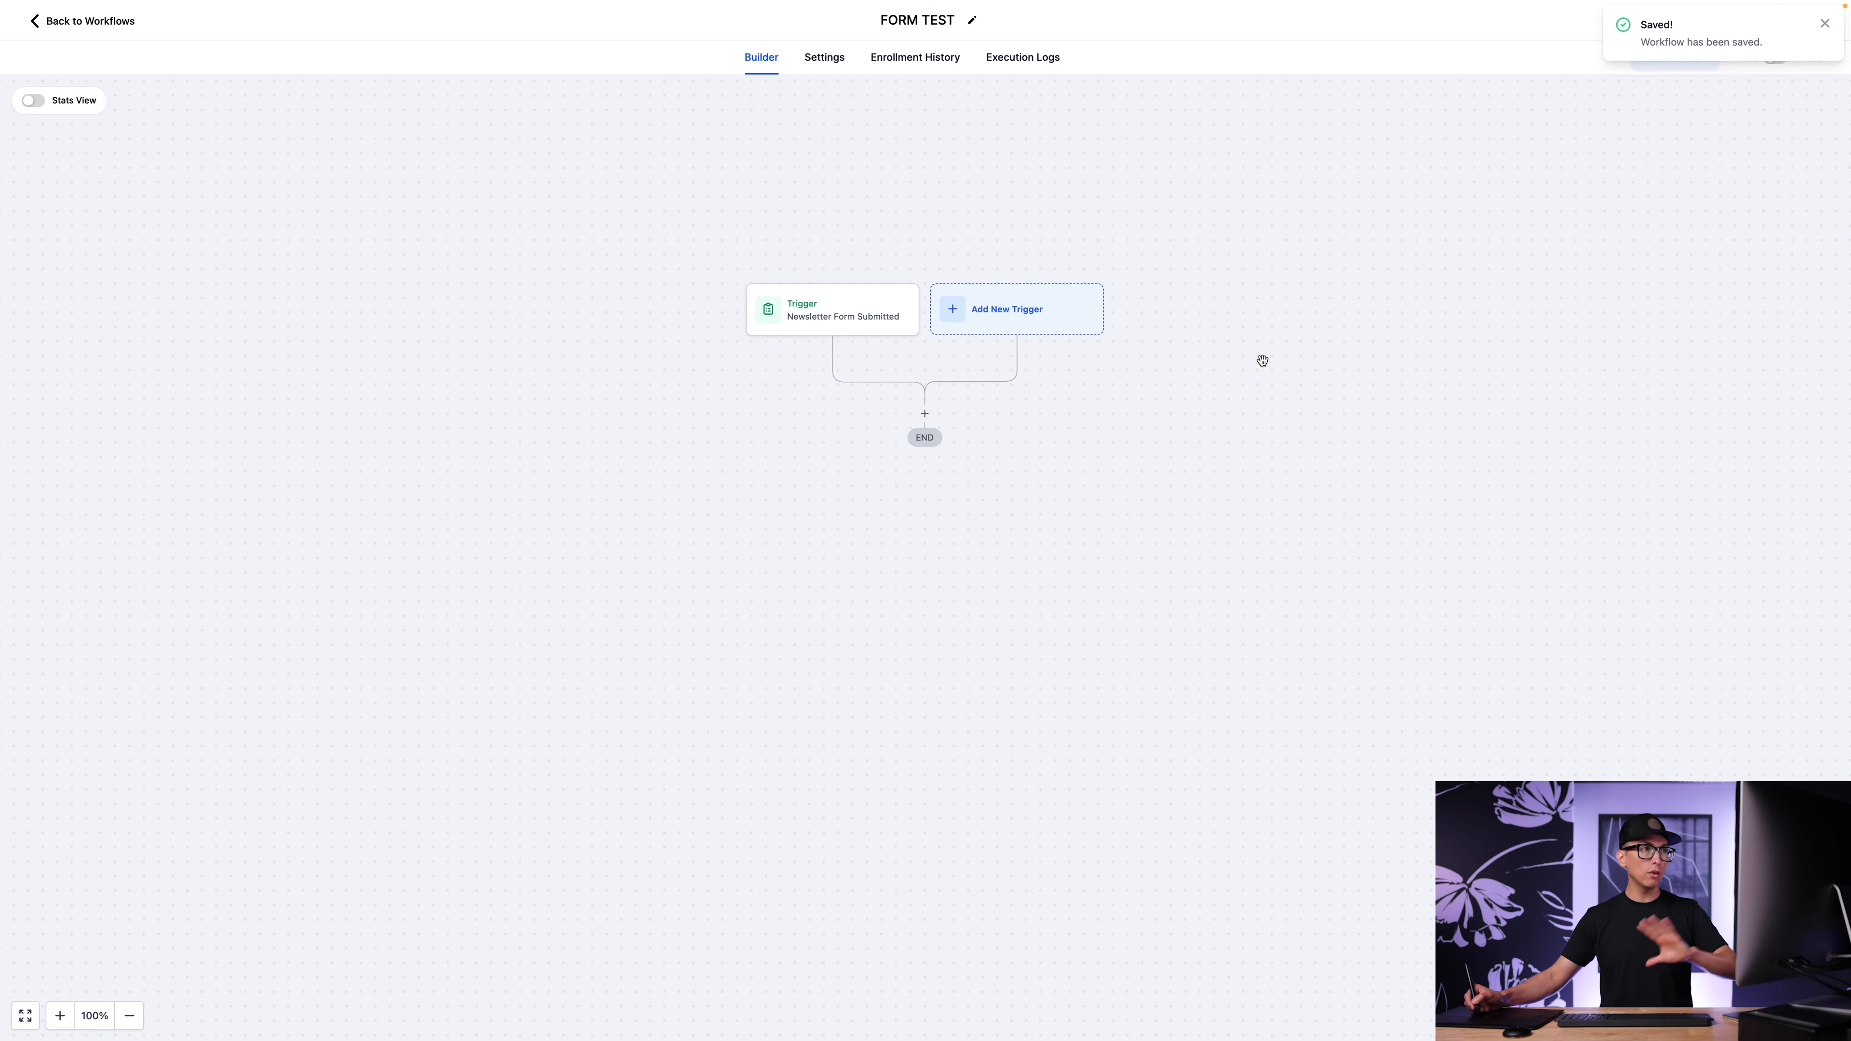
{"action": "left_click", "coordinate": [1825, 23]}
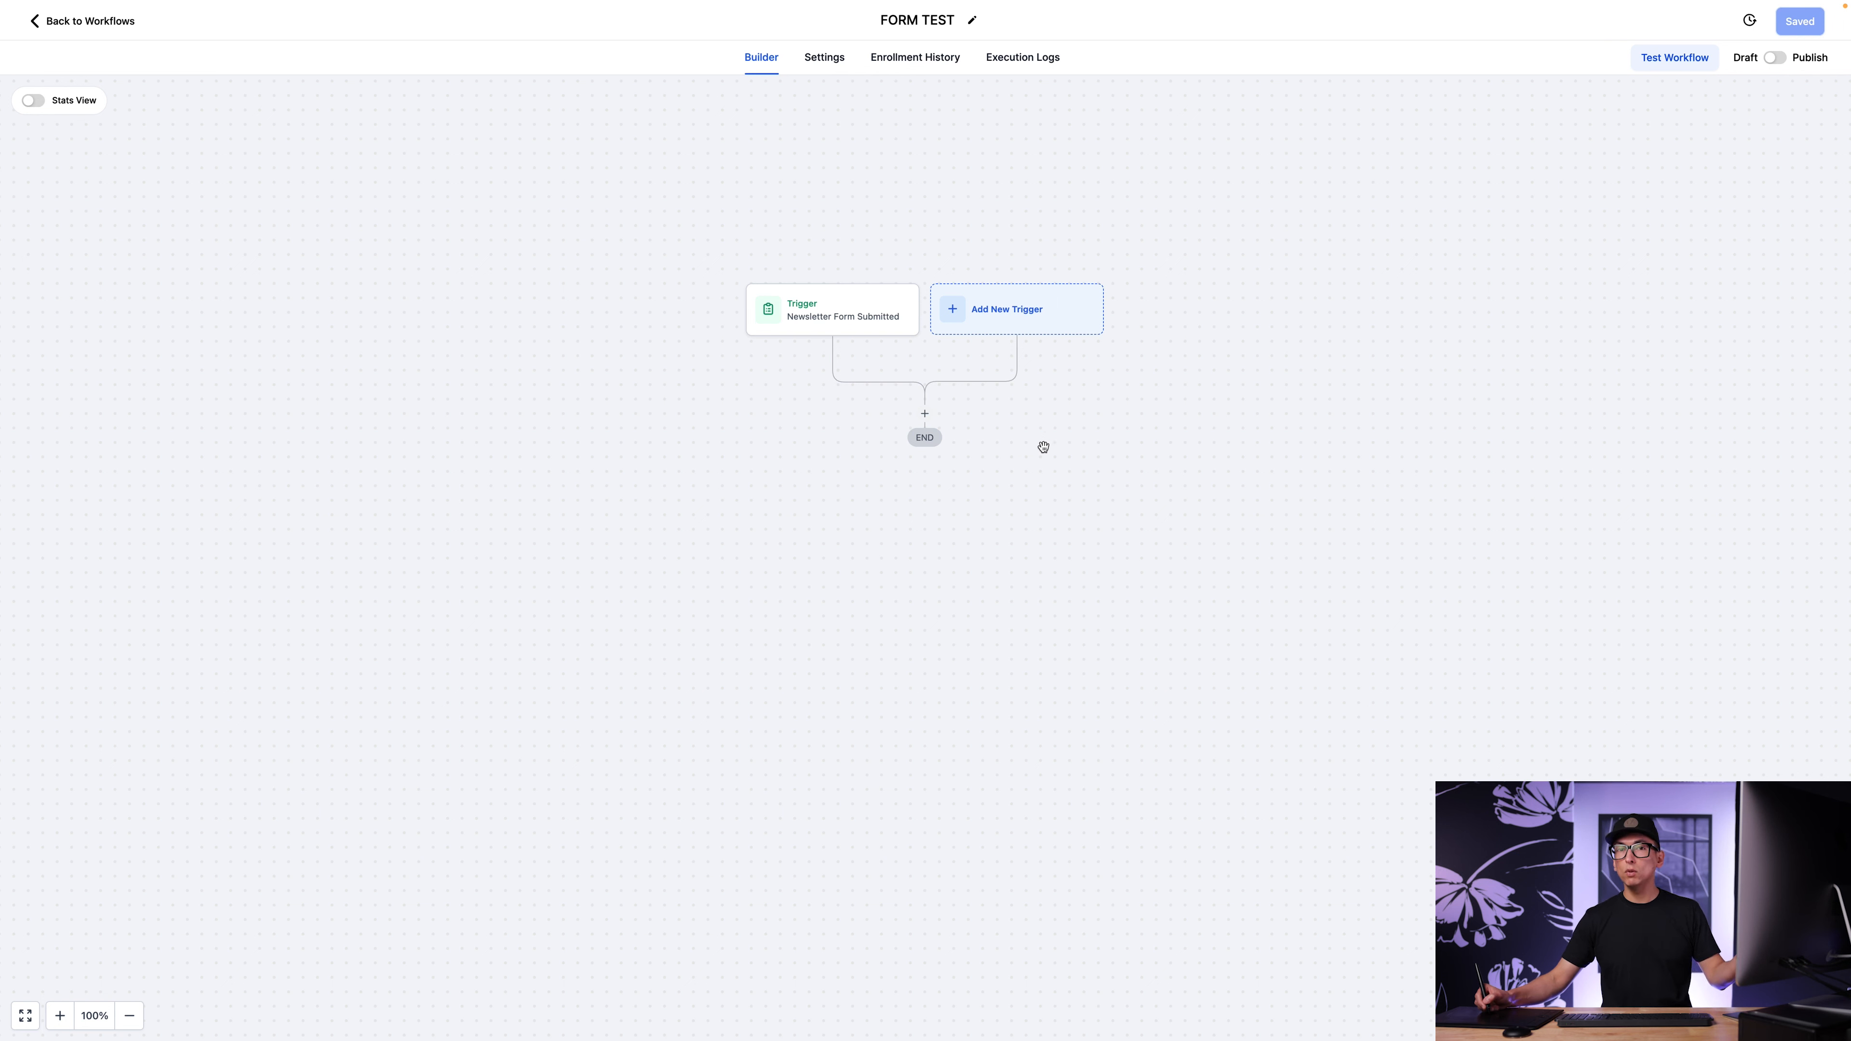
Add a Send Email action below the trigger and name it "Email sent to contact".
{"action": "left_click", "coordinate": [925, 416]}
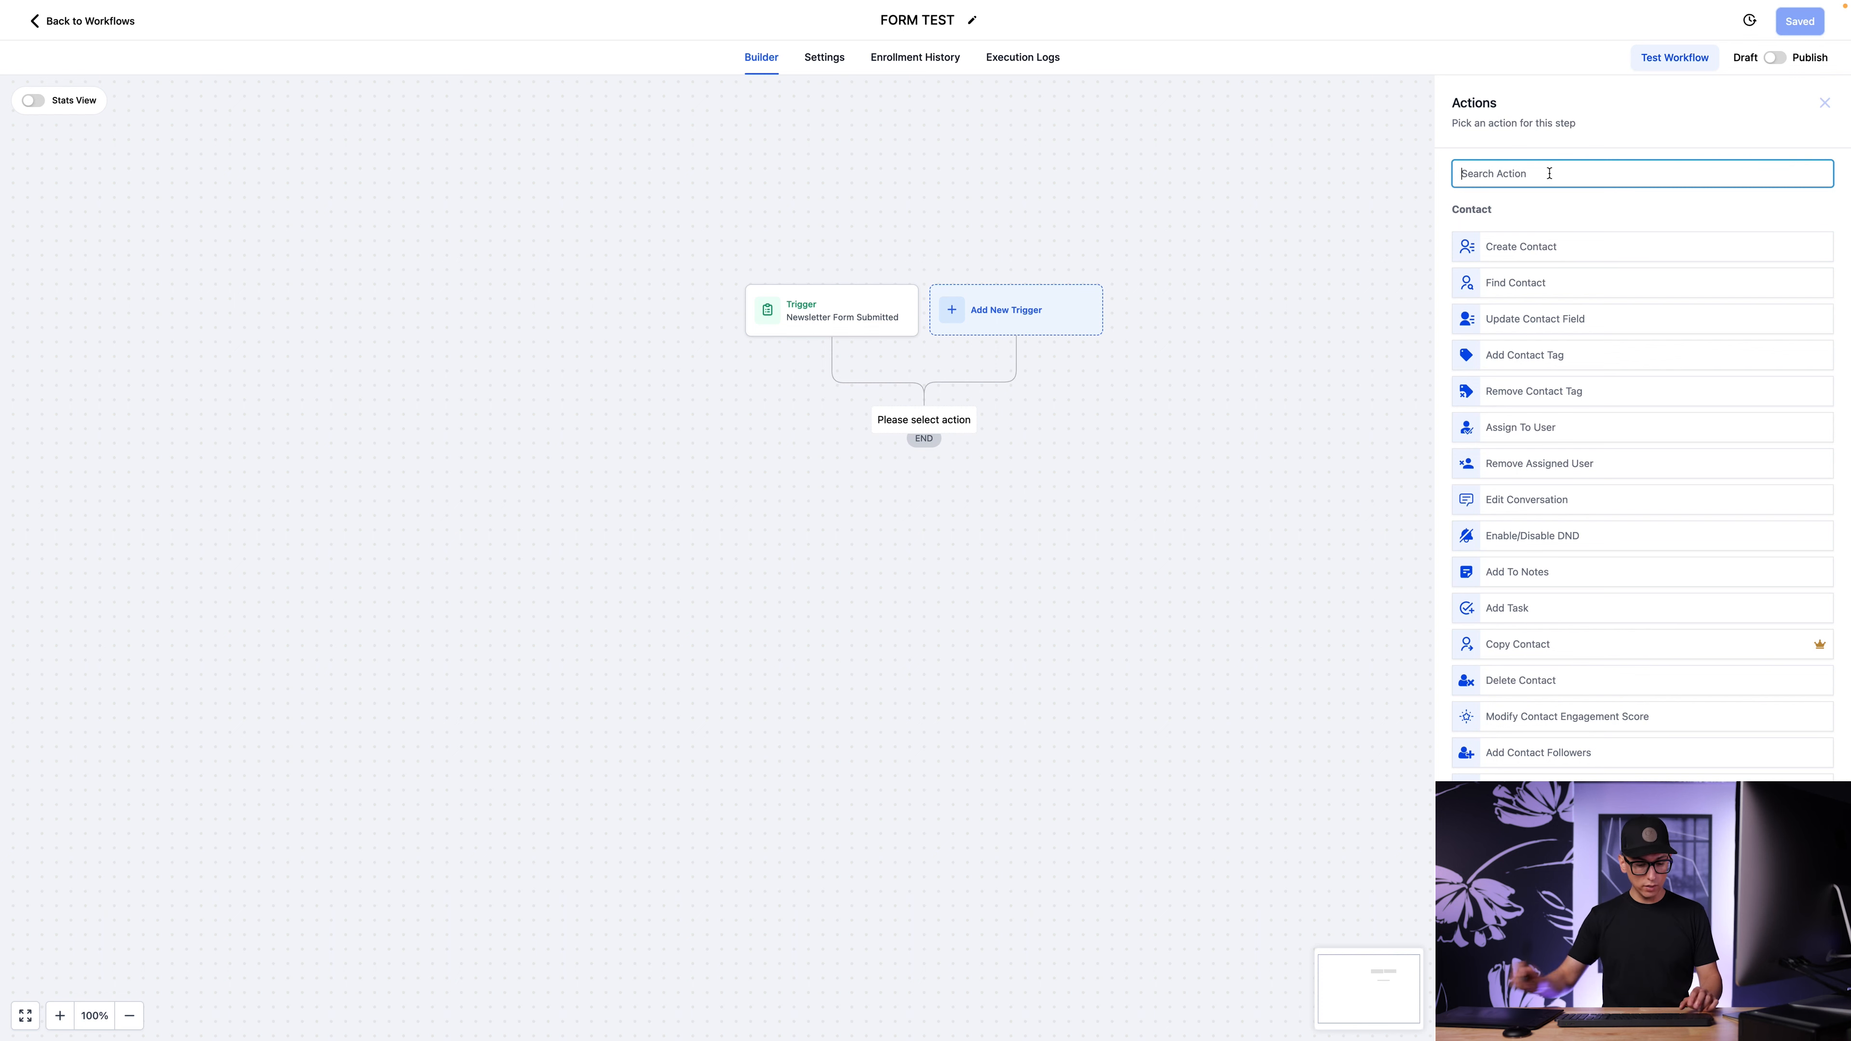
{"action": "type", "text": "emai"}
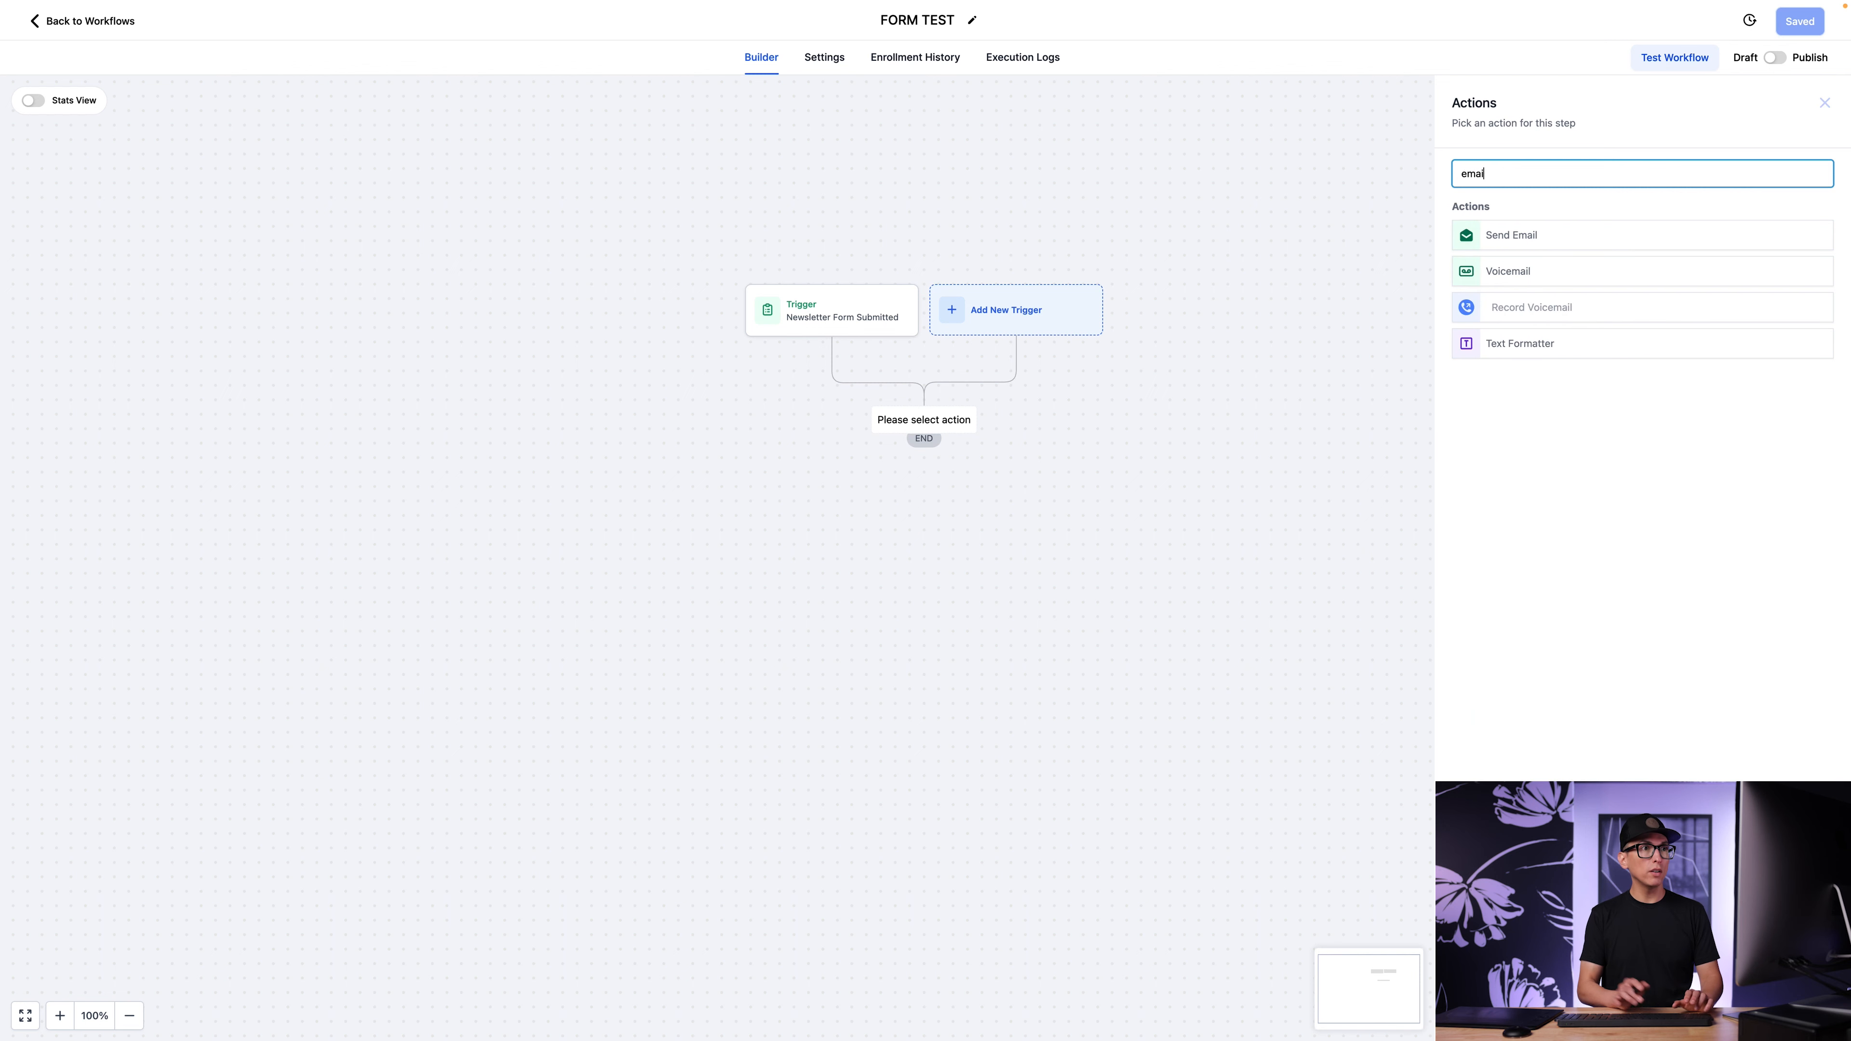
{"action": "left_click", "coordinate": [1523, 234]}
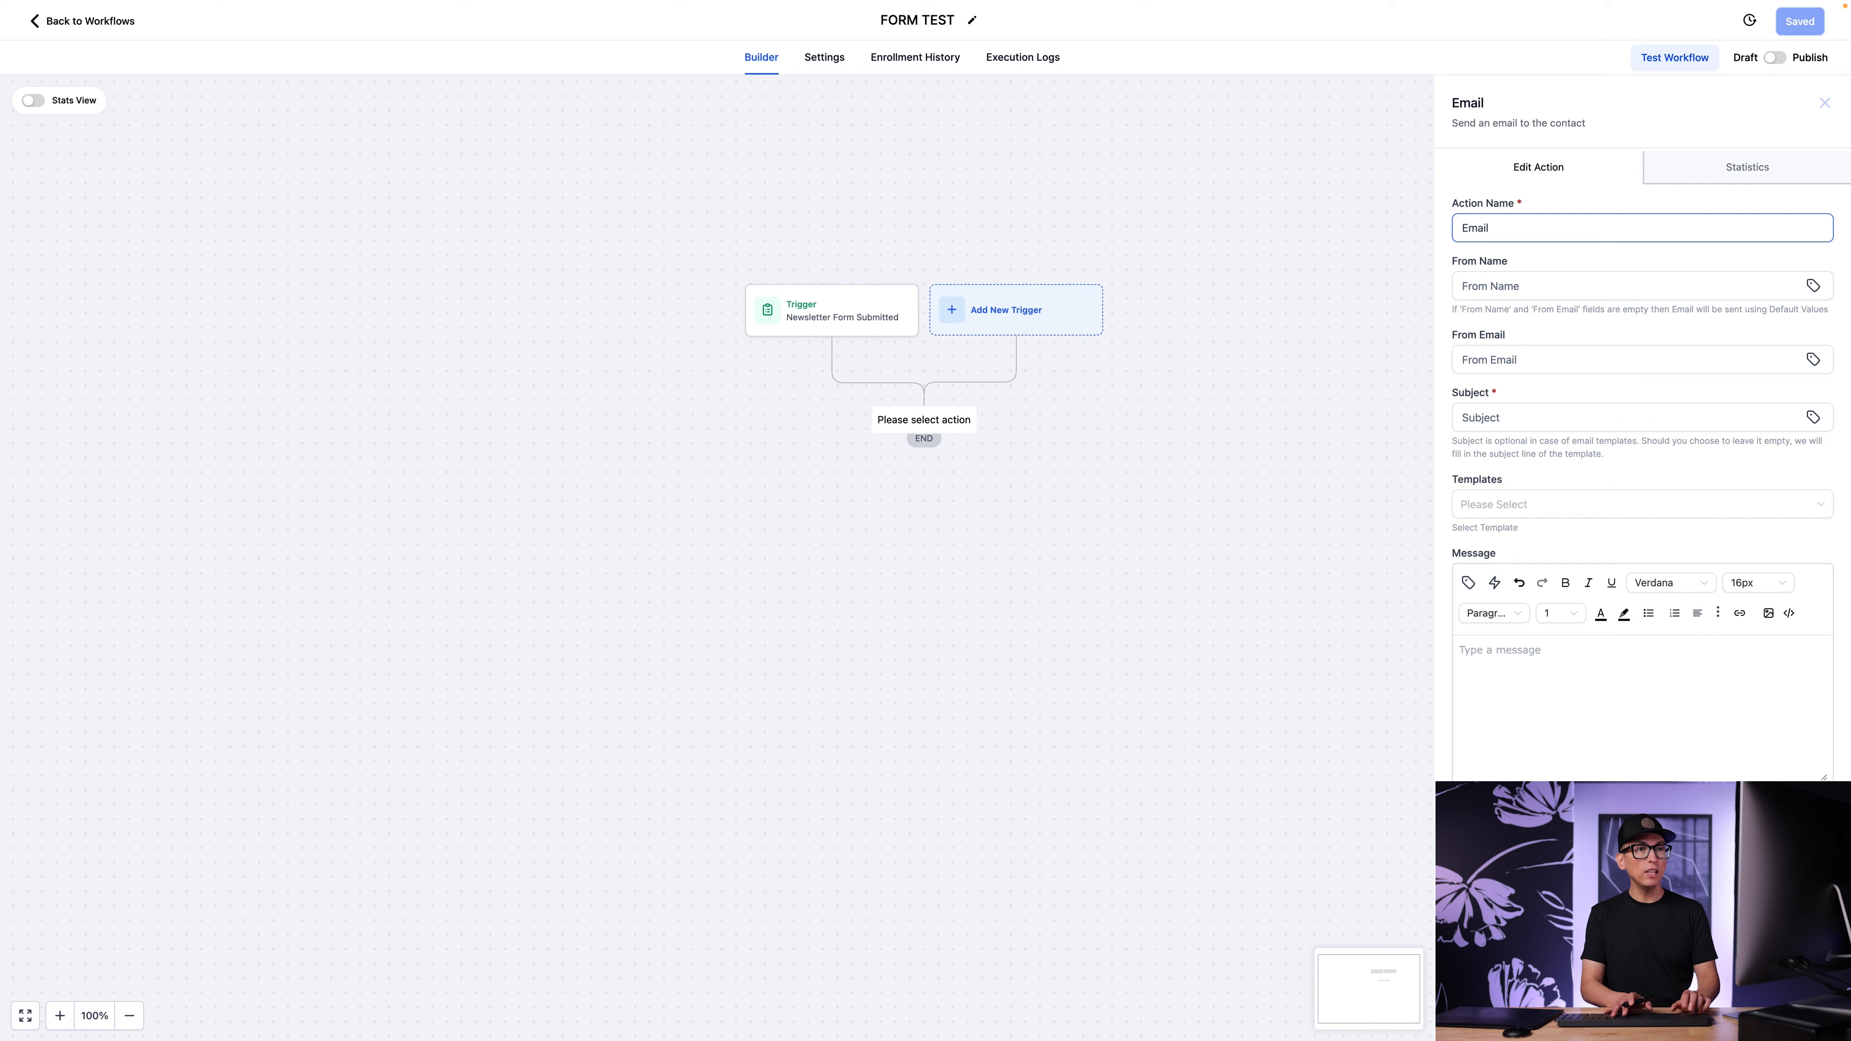
{"action": "type", "text": "sent to contact"}
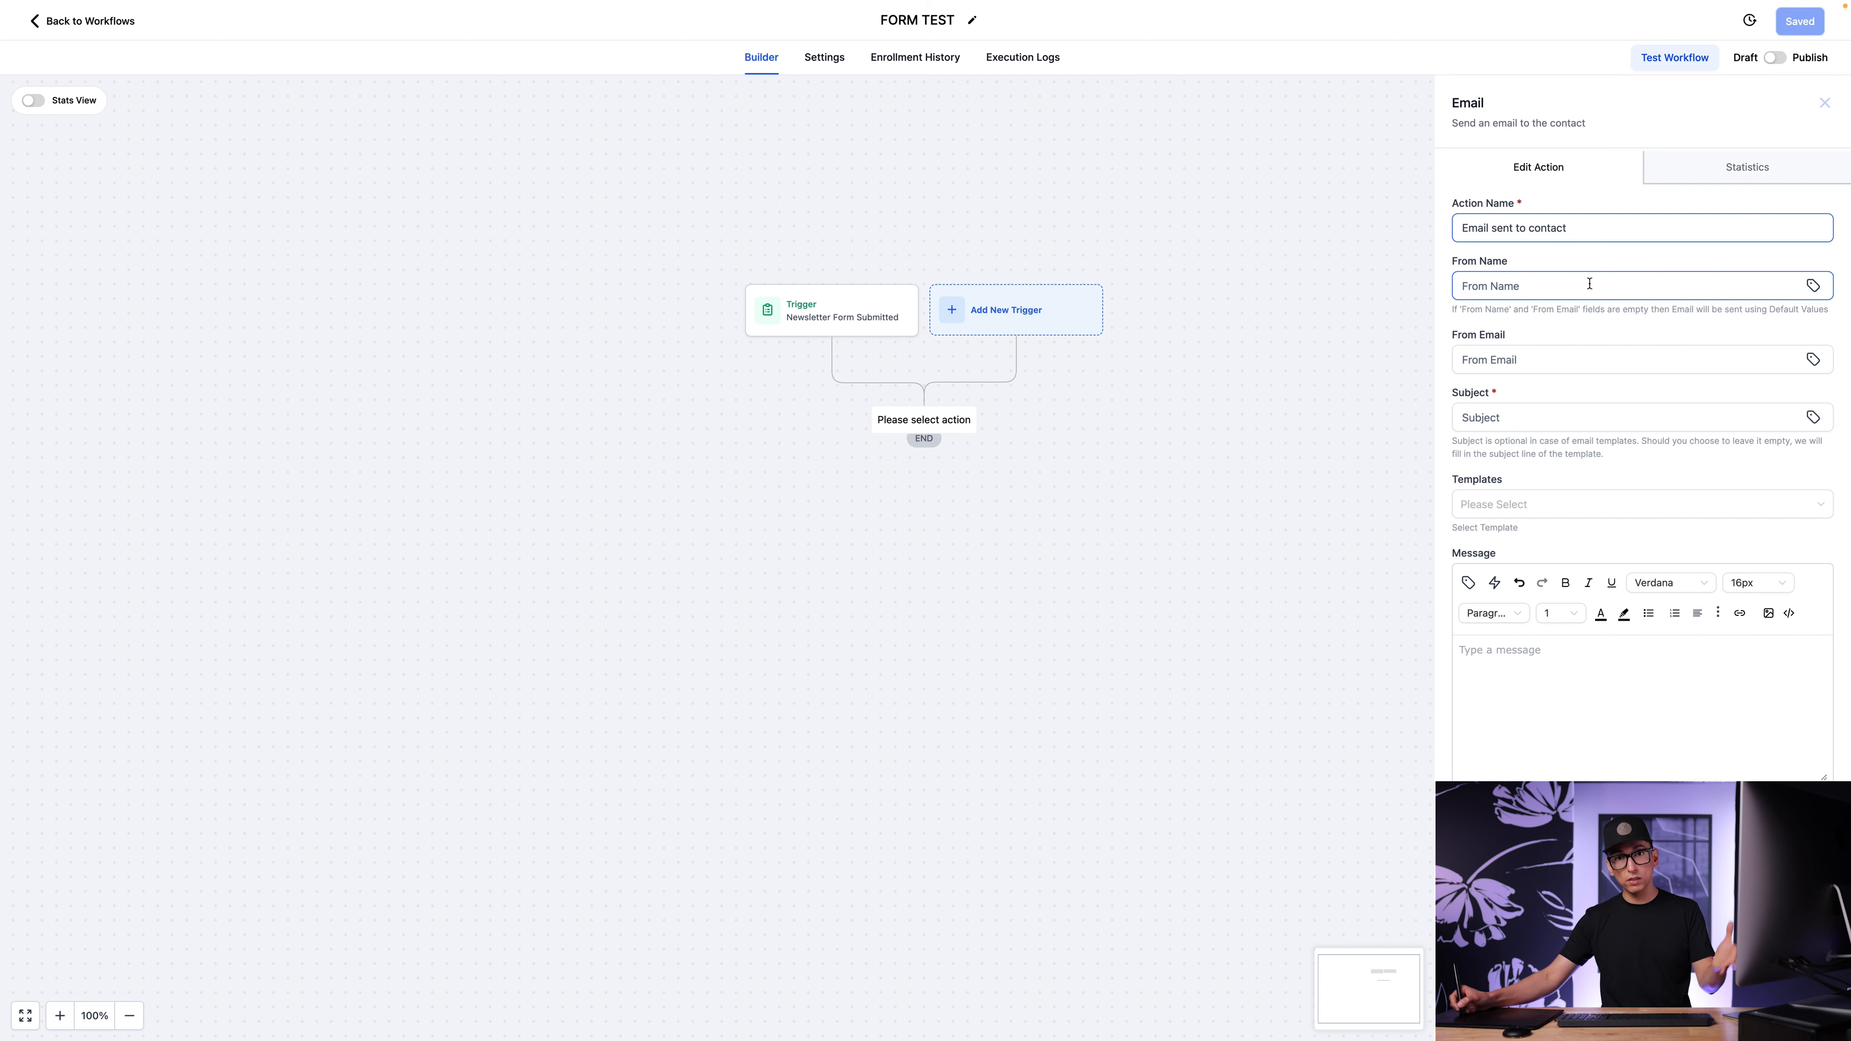
Set the email's From Name to the Company / Brand Name custom value, searching the custom values for "brand".
{"action": "left_click", "coordinate": [1814, 288]}
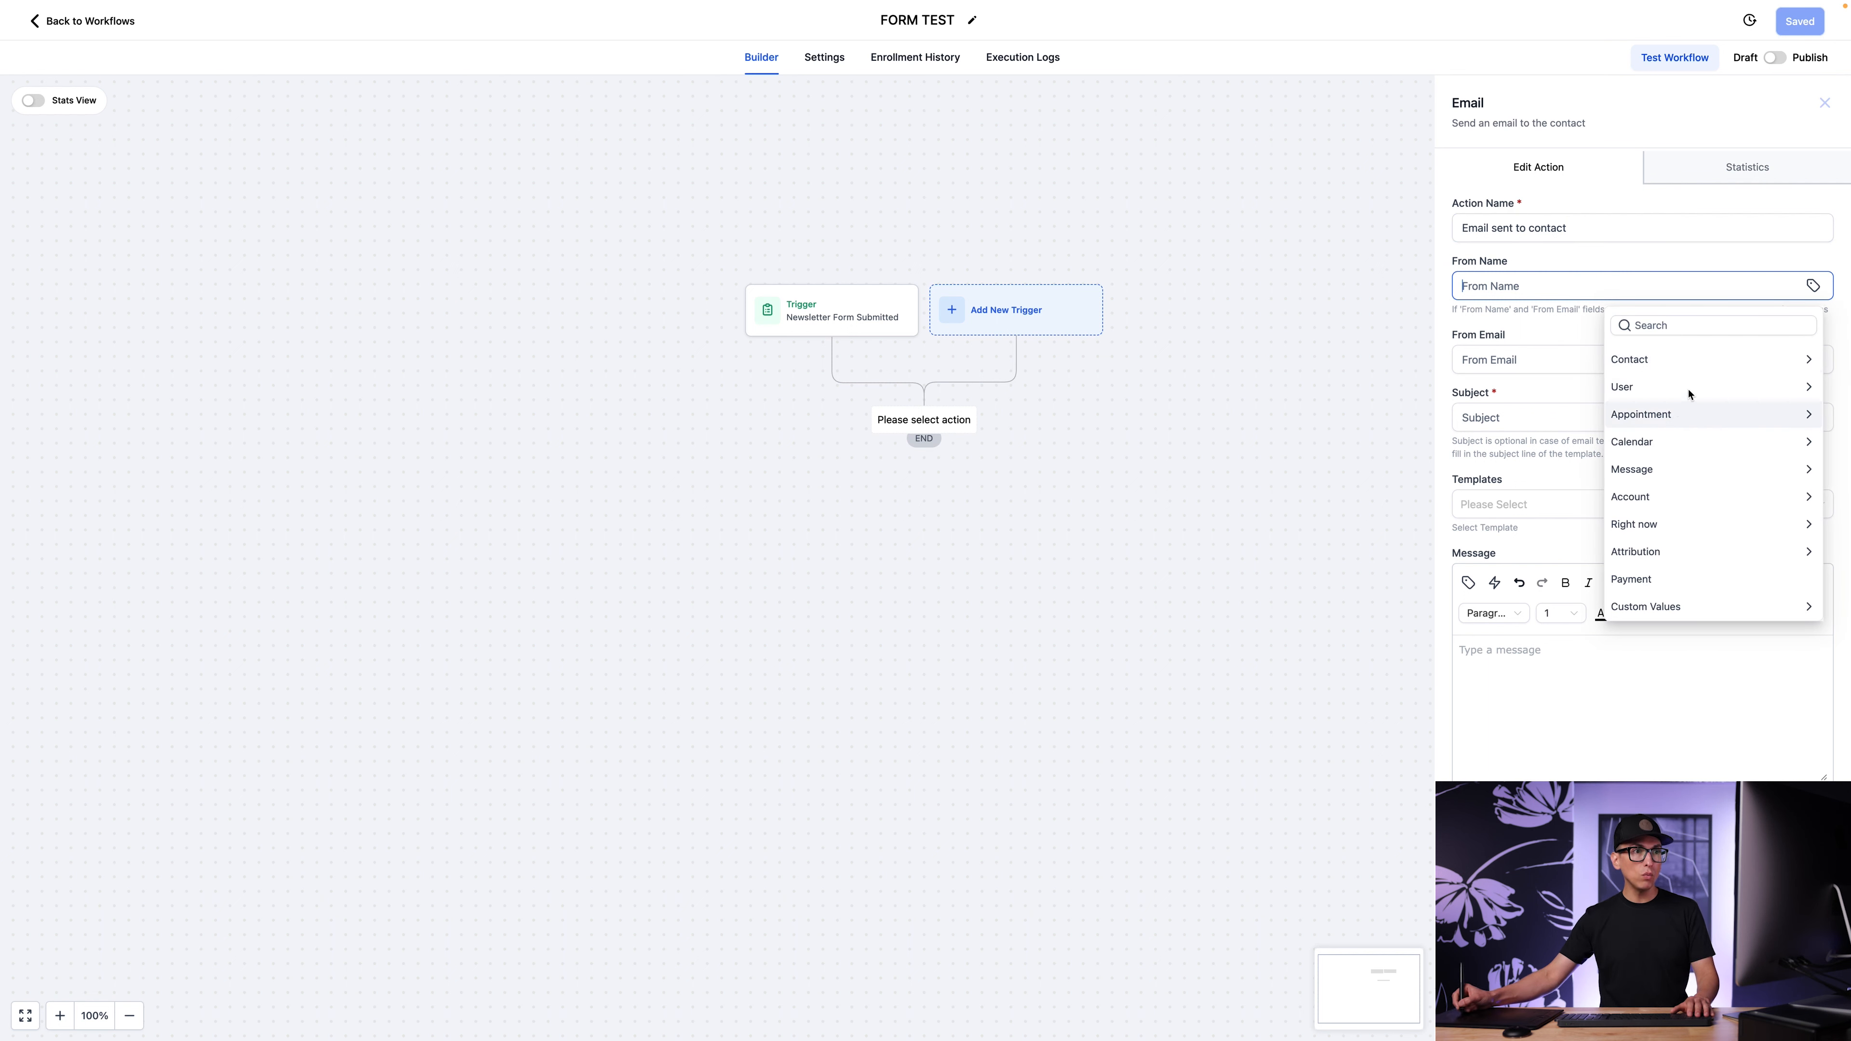
{"action": "left_click", "coordinate": [1675, 609]}
{"action": "left_click", "coordinate": [1673, 325]}
{"action": "type", "text": "brand"}
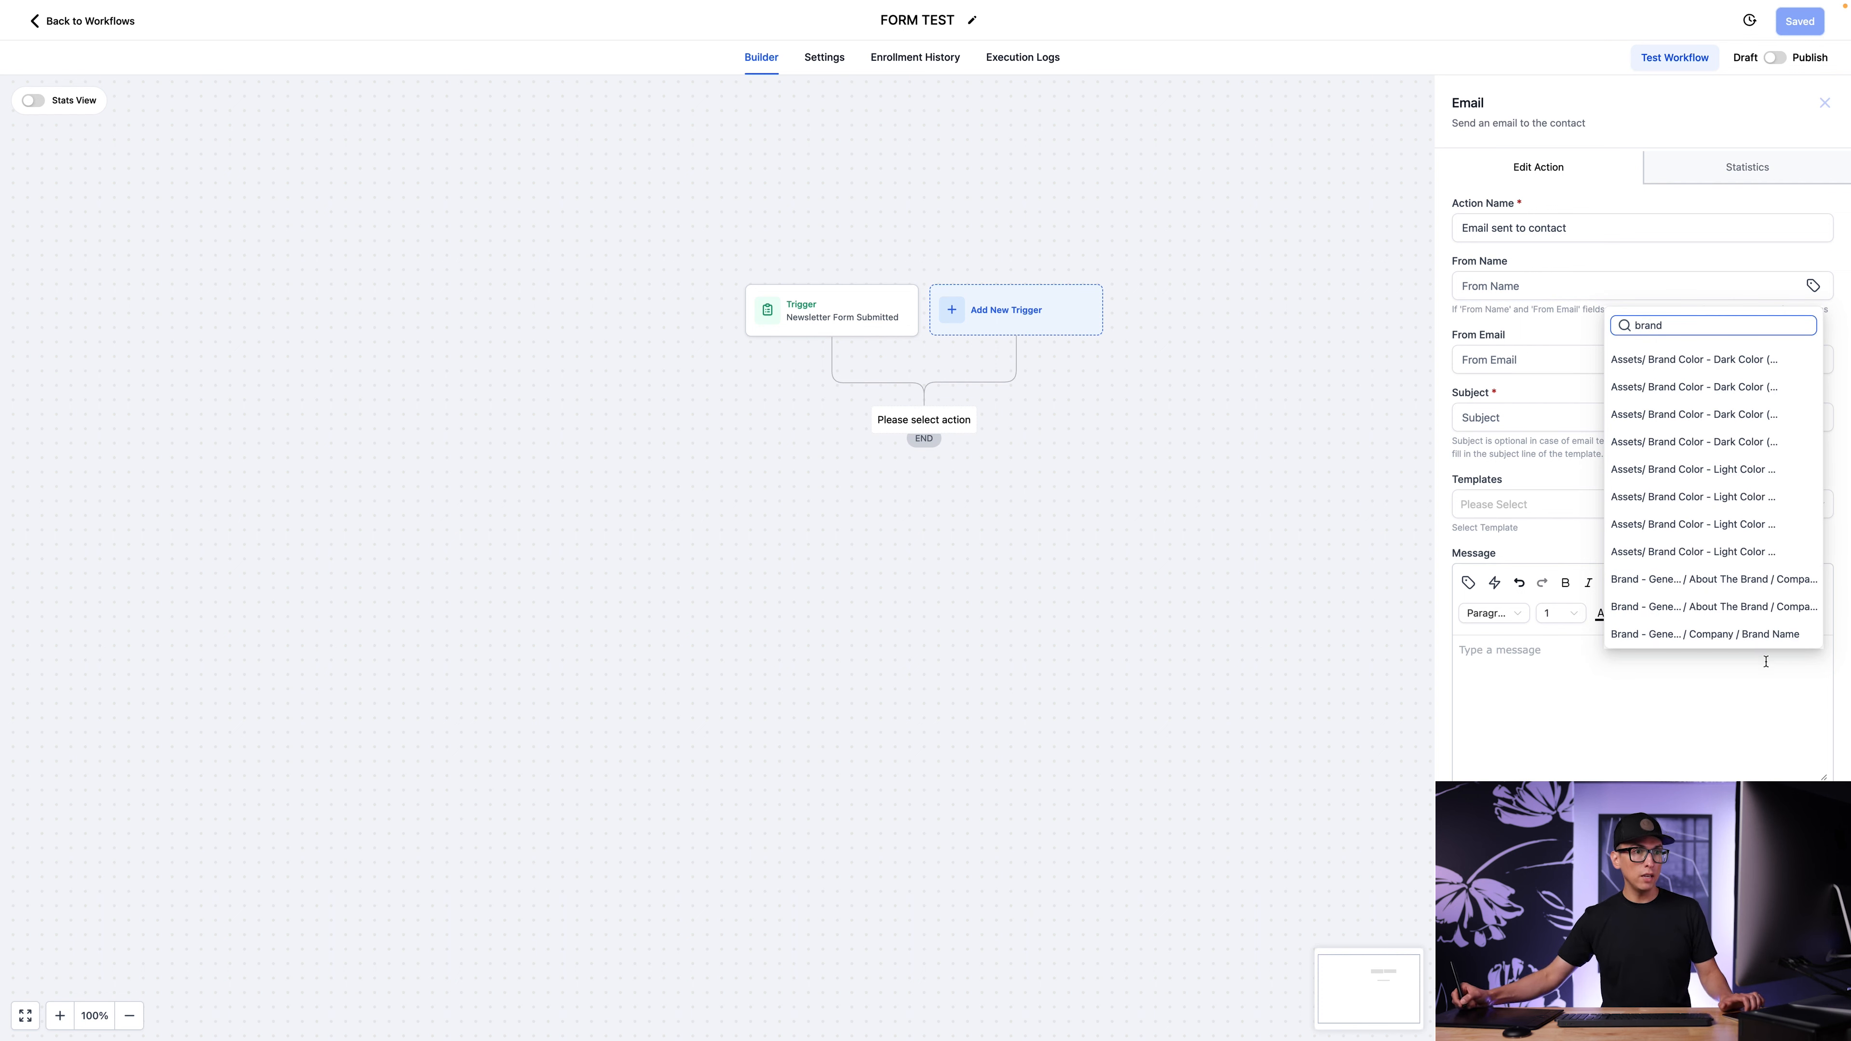
{"action": "left_click", "coordinate": [1762, 635]}
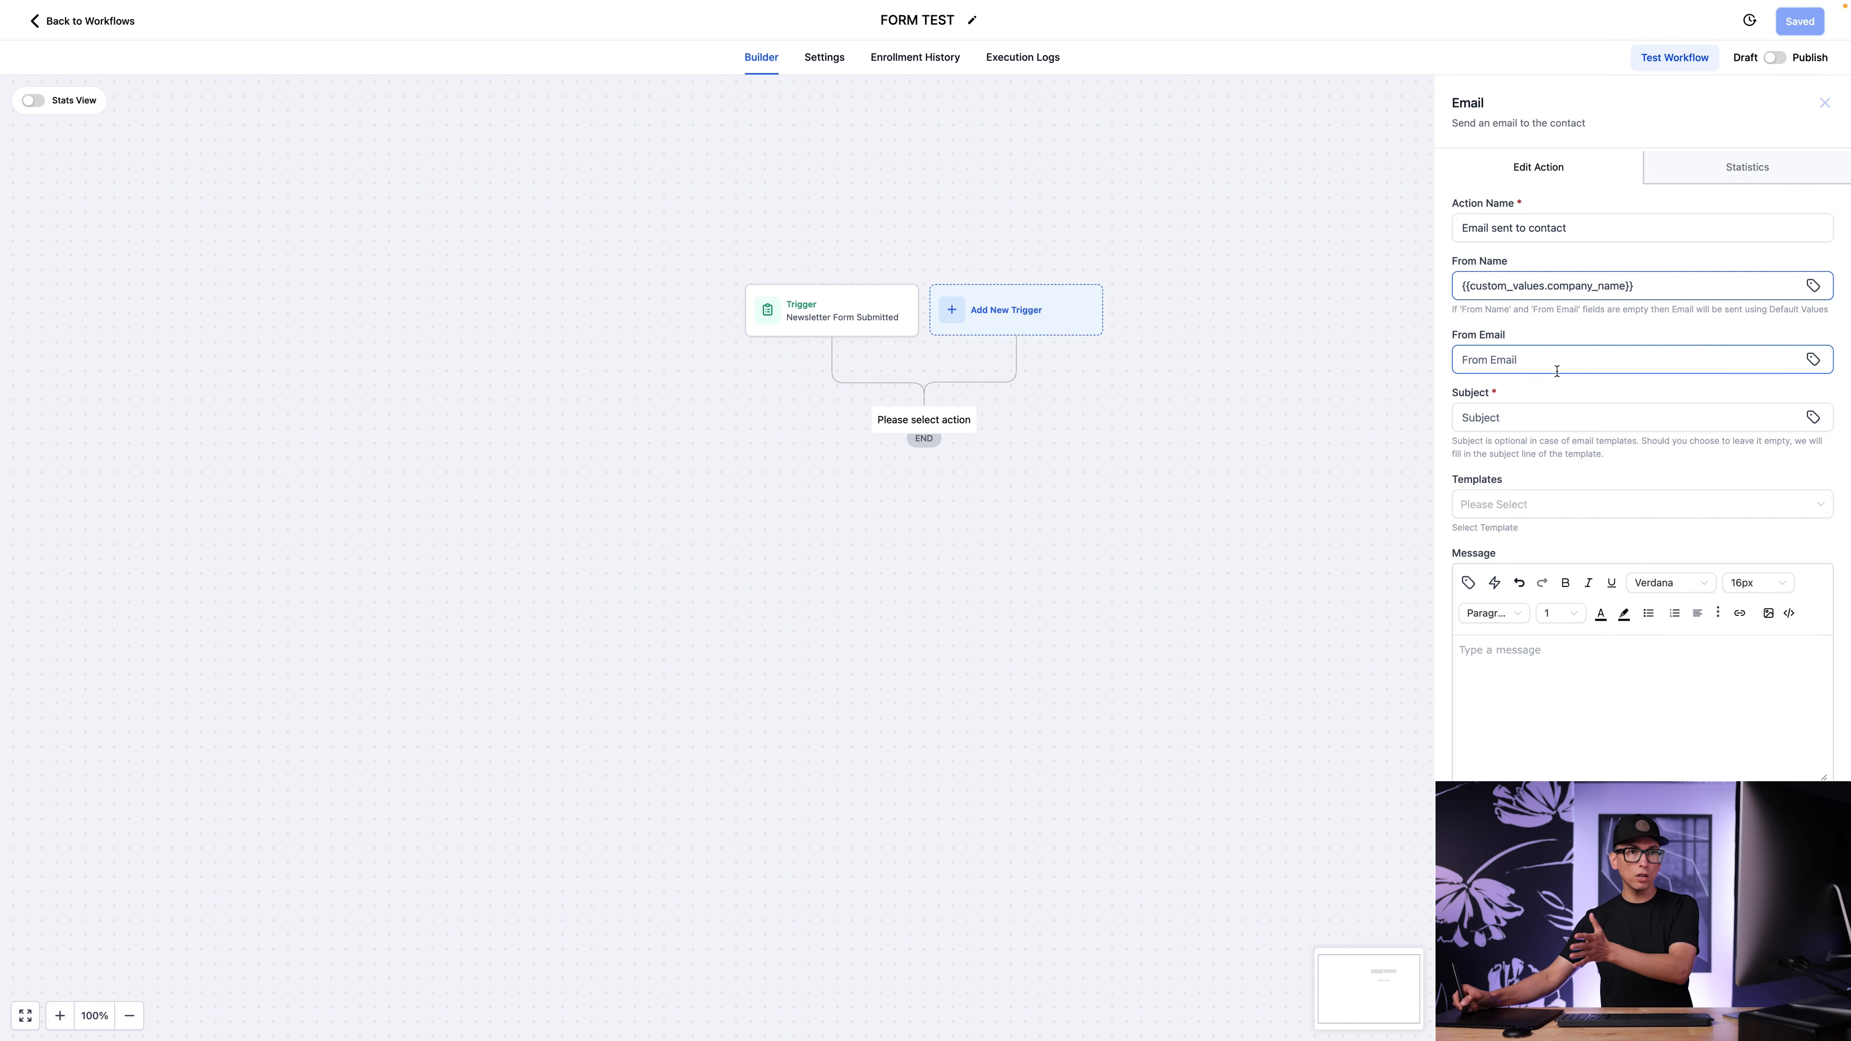
Fill in the From Email with the sender's e-mail address and set the subject to "Thank you for joining our newsletter".
{"action": "left_click", "coordinate": [1535, 364]}
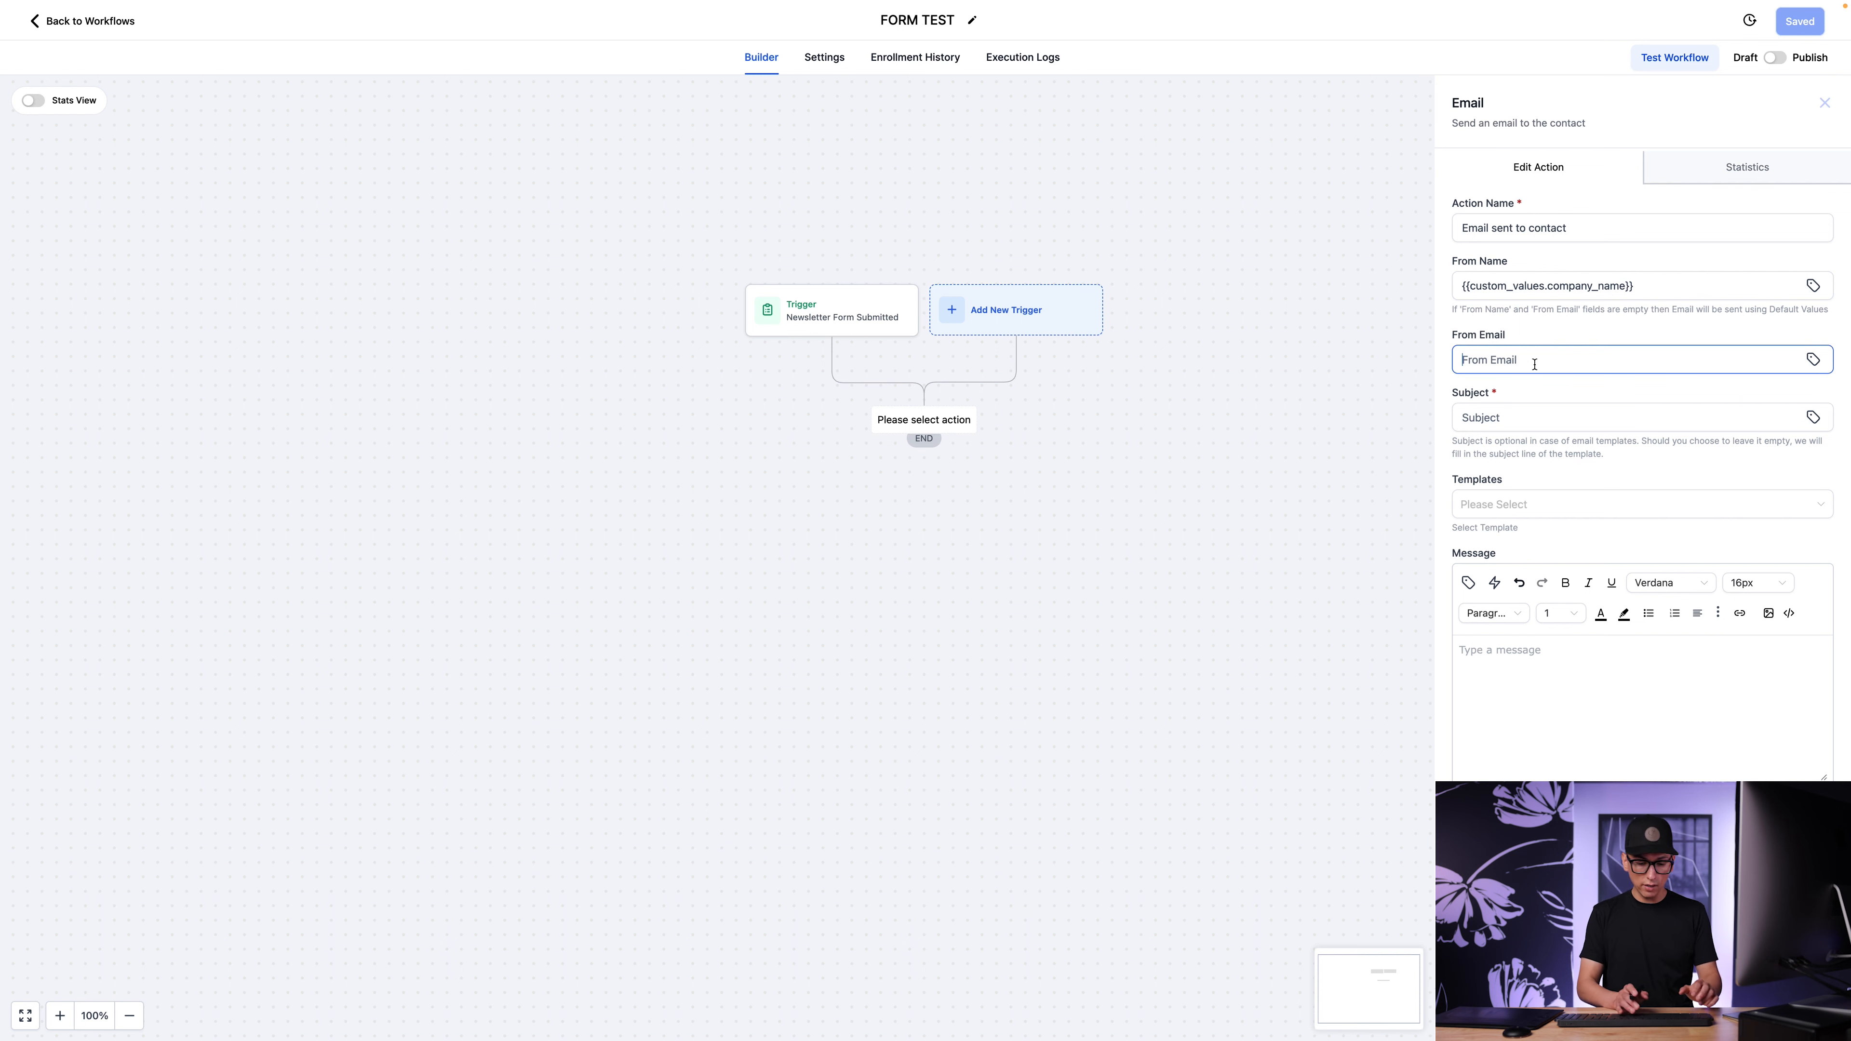
{"action": "key", "text": "ctrl+v"}
{"action": "left_click", "coordinate": [1607, 420]}
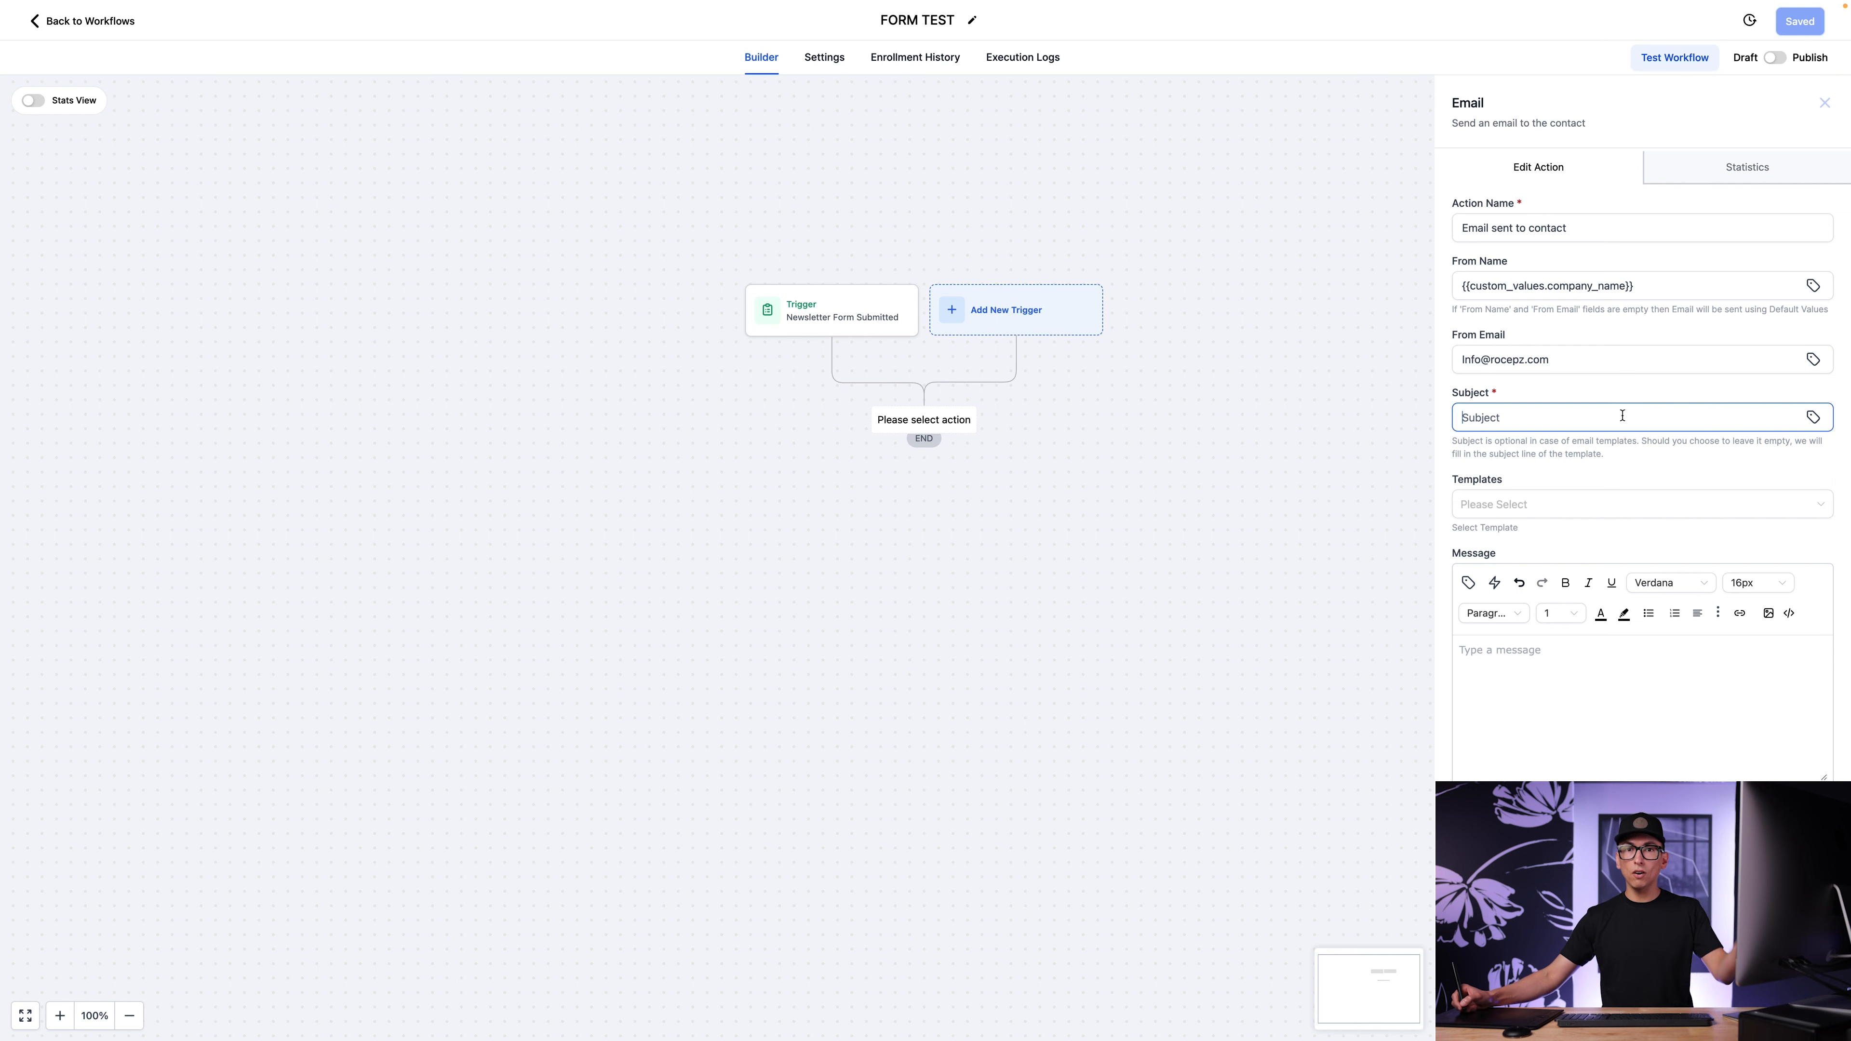
{"action": "type", "text": "Thank you for joining our newsletter"}
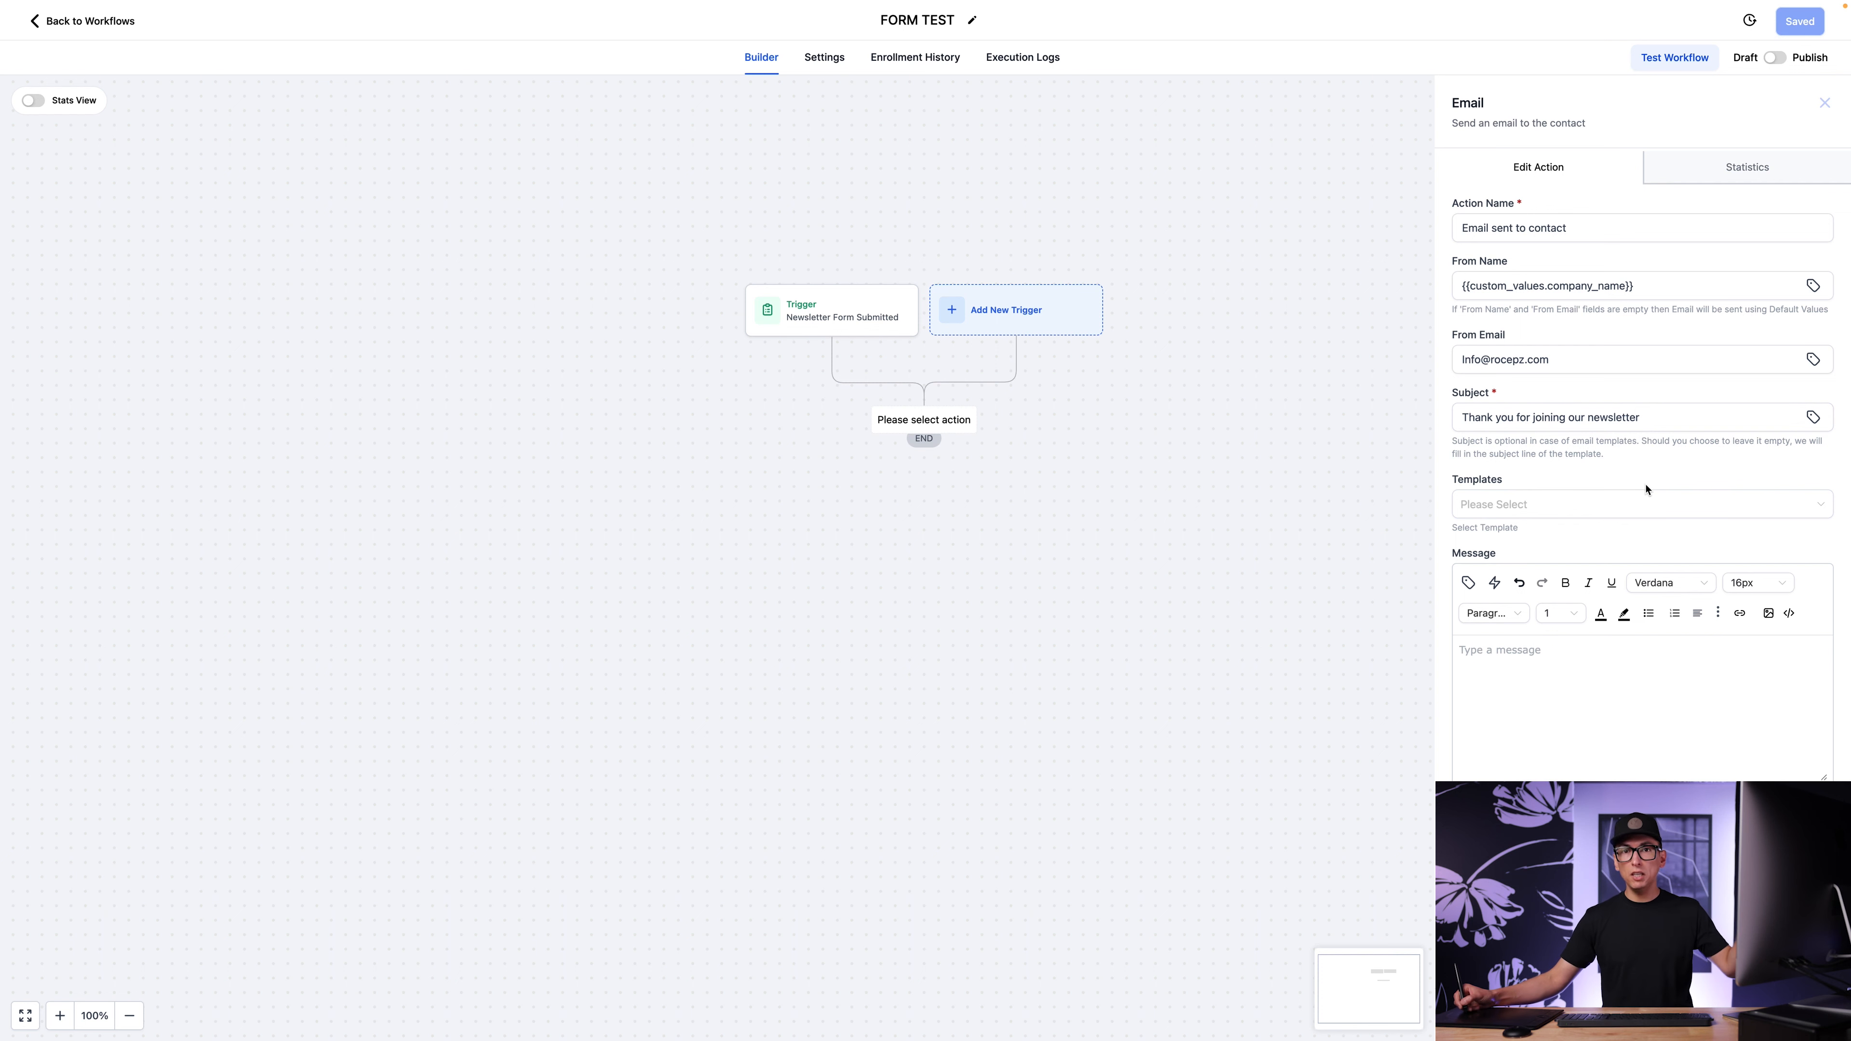
{"action": "left_click", "coordinate": [1644, 509]}
{"action": "scroll", "coordinate": [1626, 674], "scroll_direction": "down", "scroll_amount": 1}
{"action": "scroll", "coordinate": [1632, 674], "scroll_direction": "up", "scroll_amount": 1}
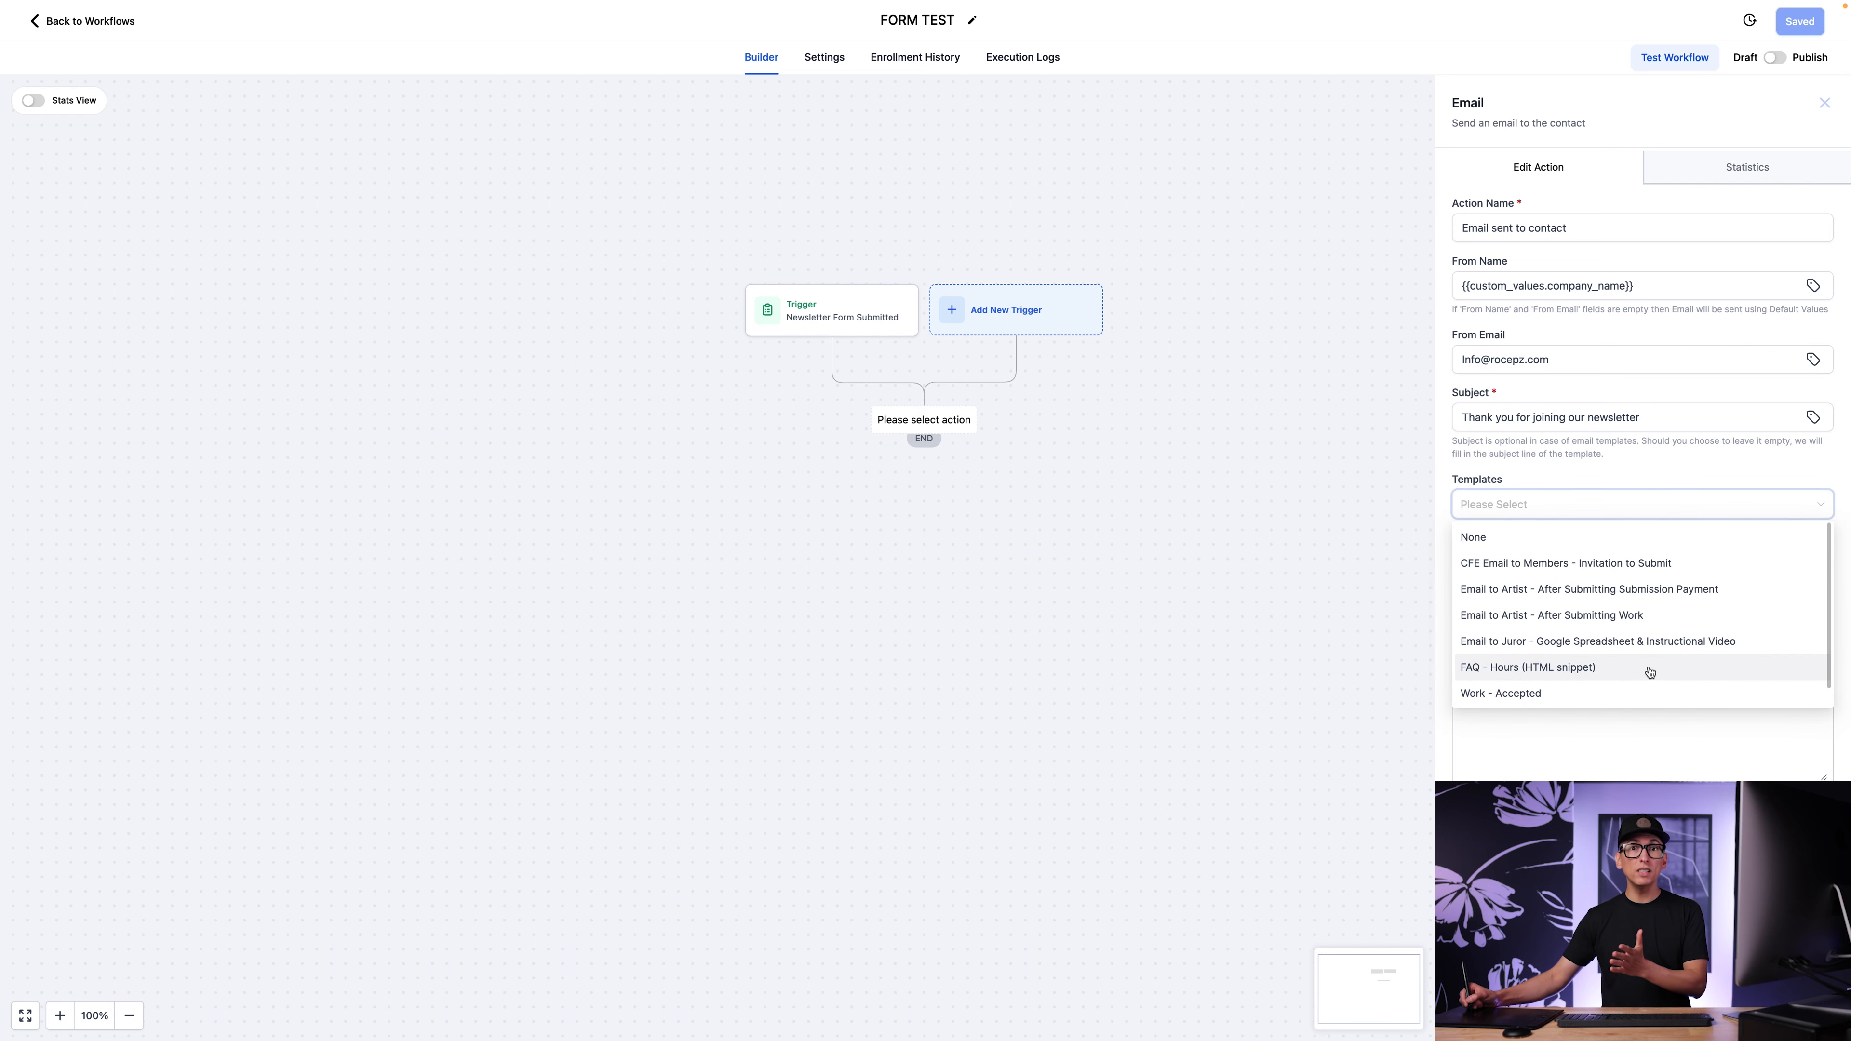
{"action": "left_click", "coordinate": [1673, 472]}
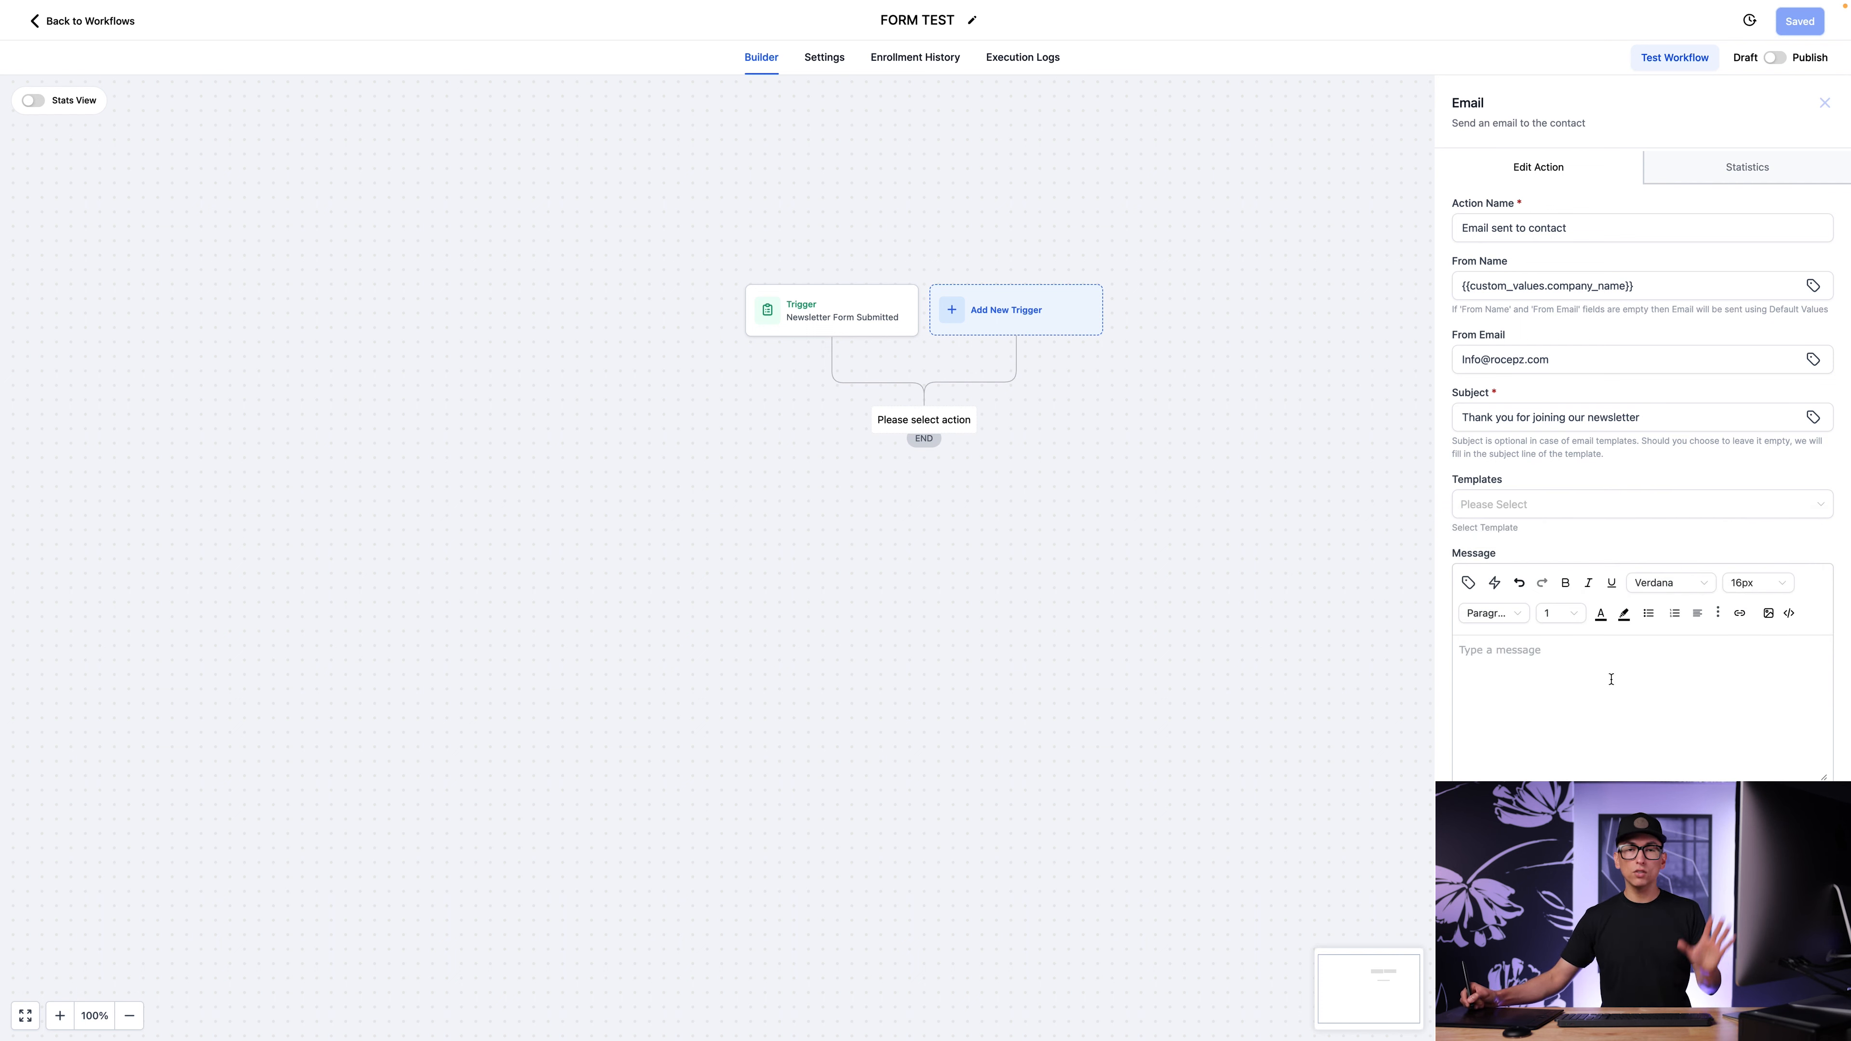
Start the email message with the greeting "Hello" followed by the contact's First Name custom value.
{"action": "left_click", "coordinate": [1534, 676]}
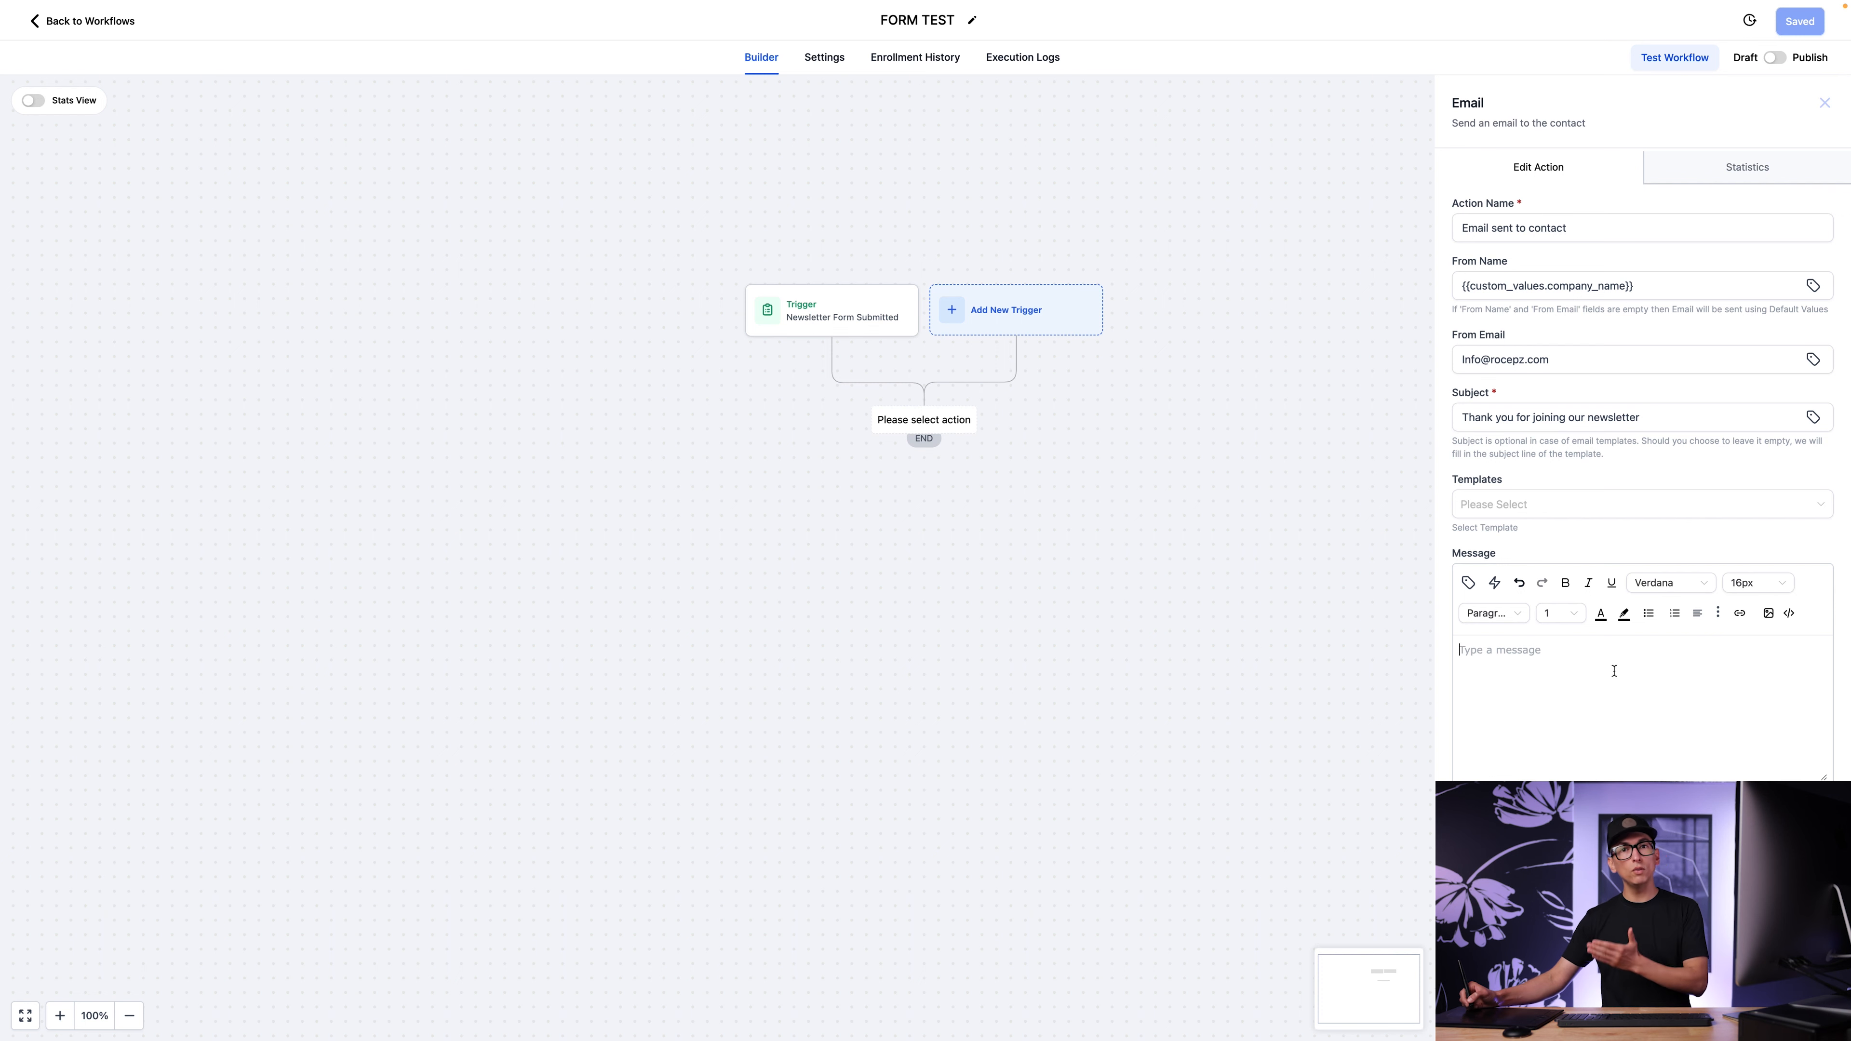
{"action": "left_click", "coordinate": [1566, 658]}
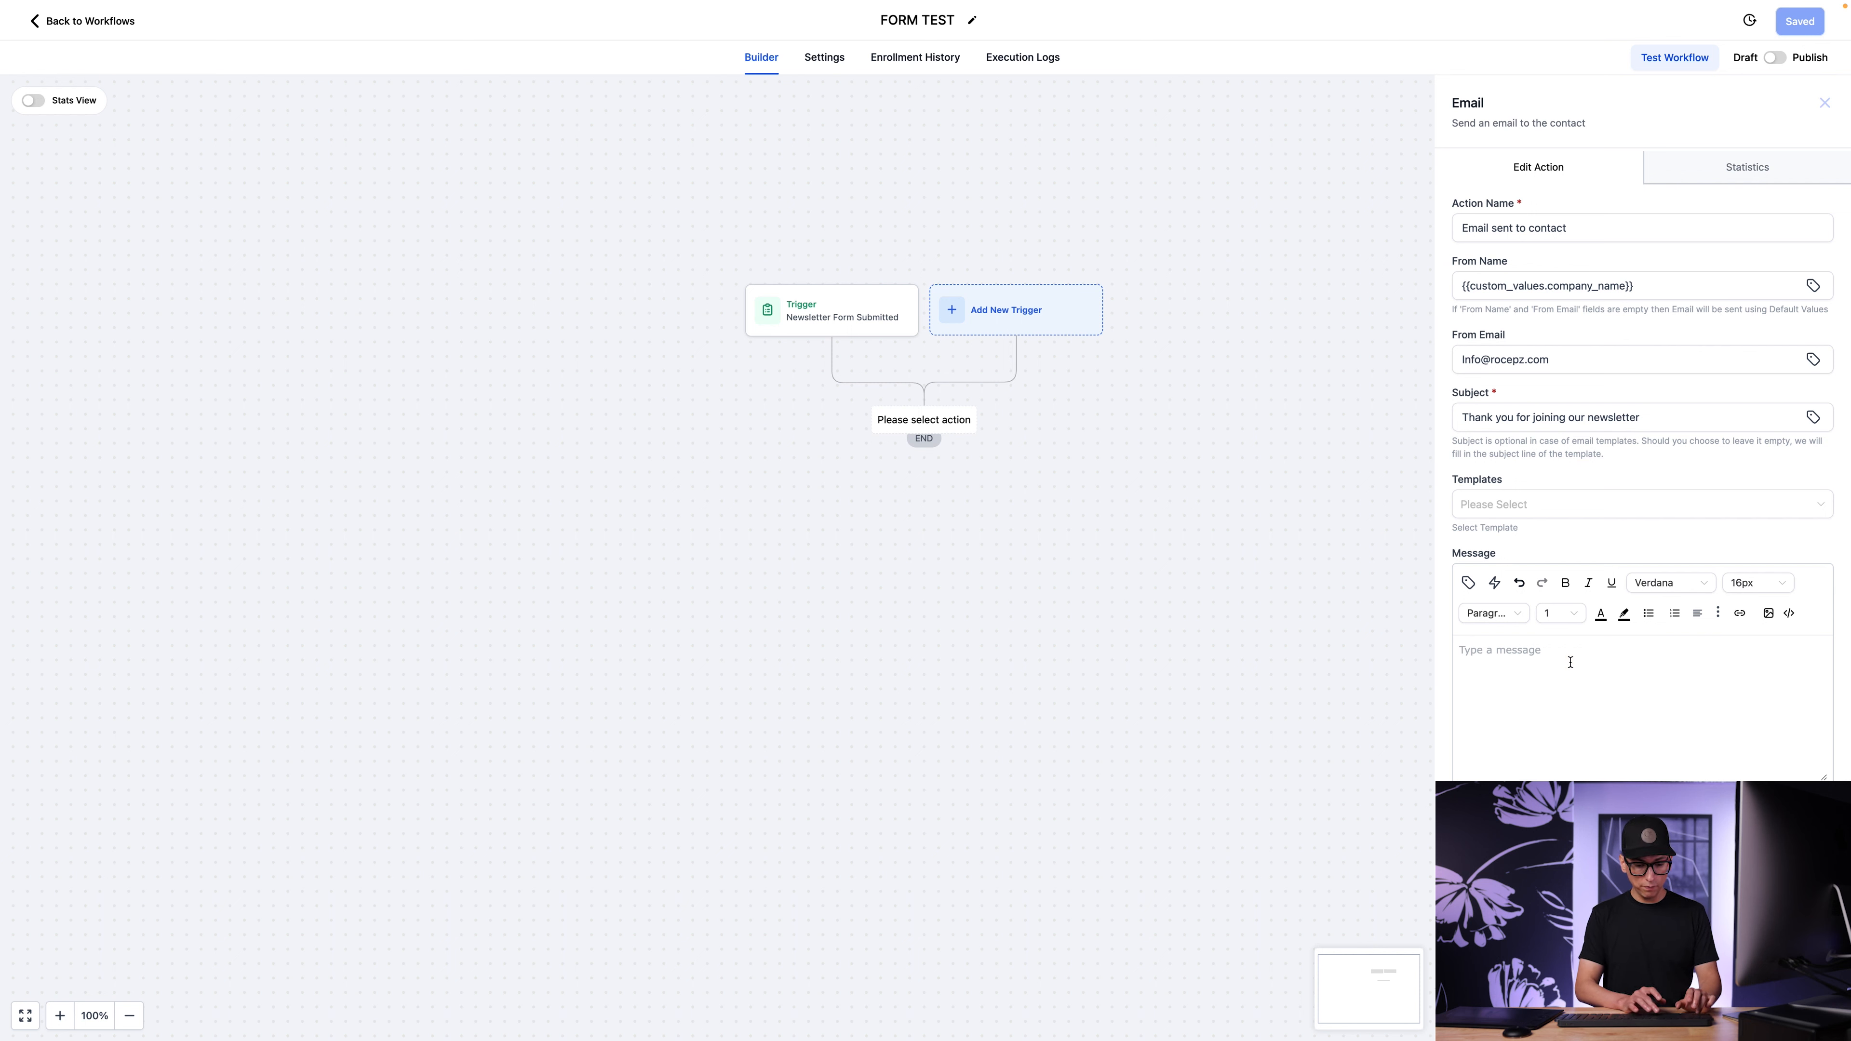
{"action": "type", "text": "Hello"}
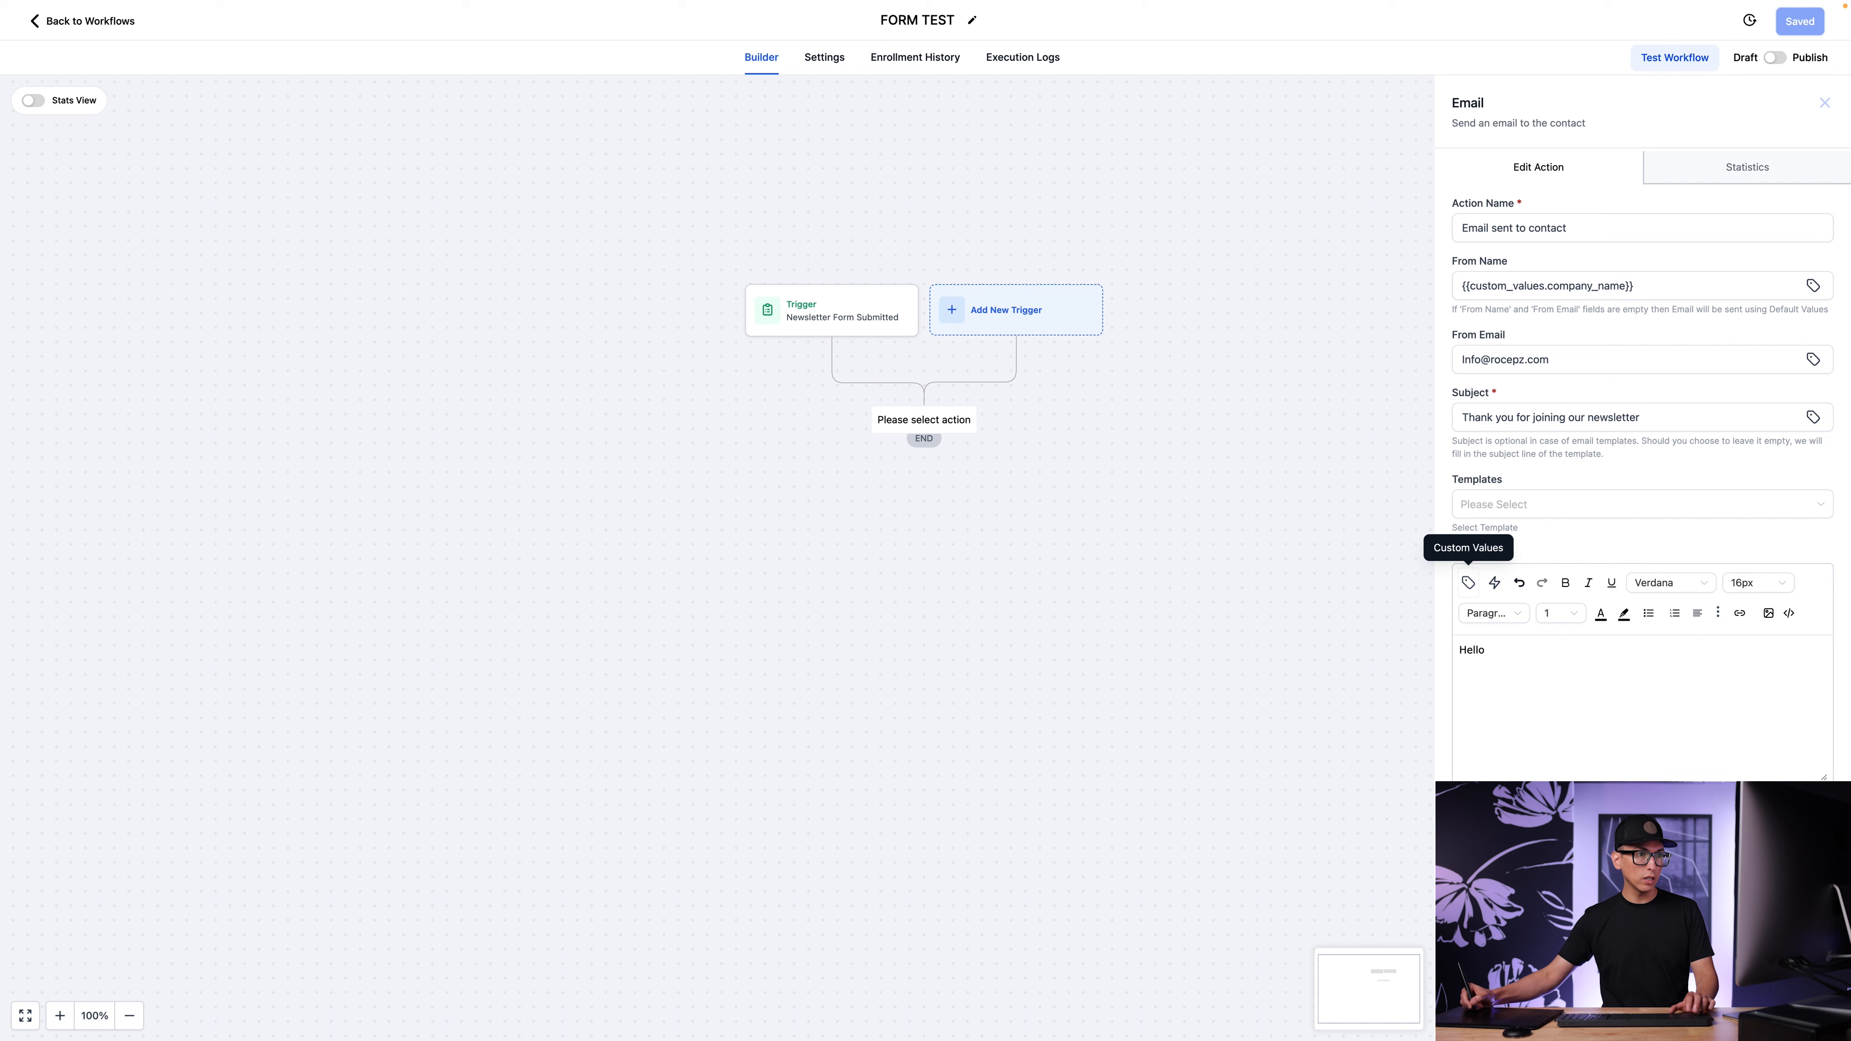
{"action": "left_click", "coordinate": [1468, 583]}
{"action": "left_click", "coordinate": [1455, 301]}
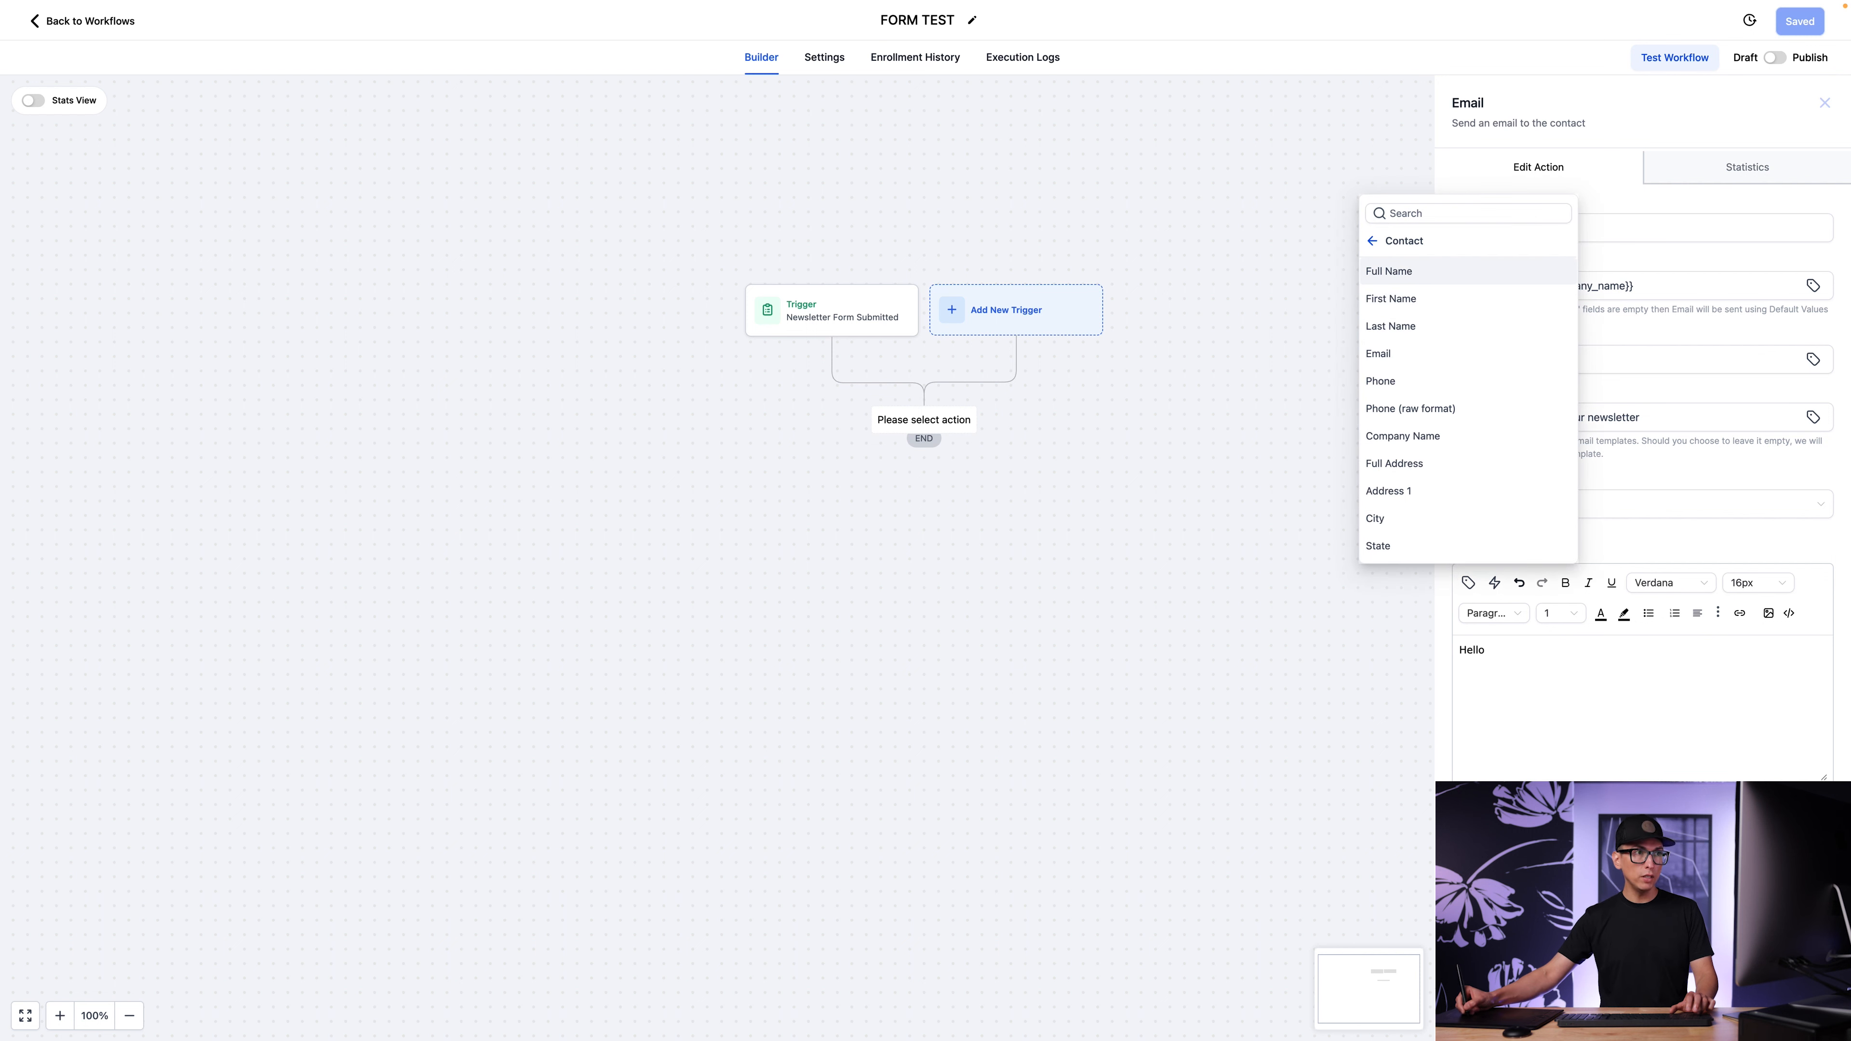
{"action": "left_click", "coordinate": [1442, 298]}
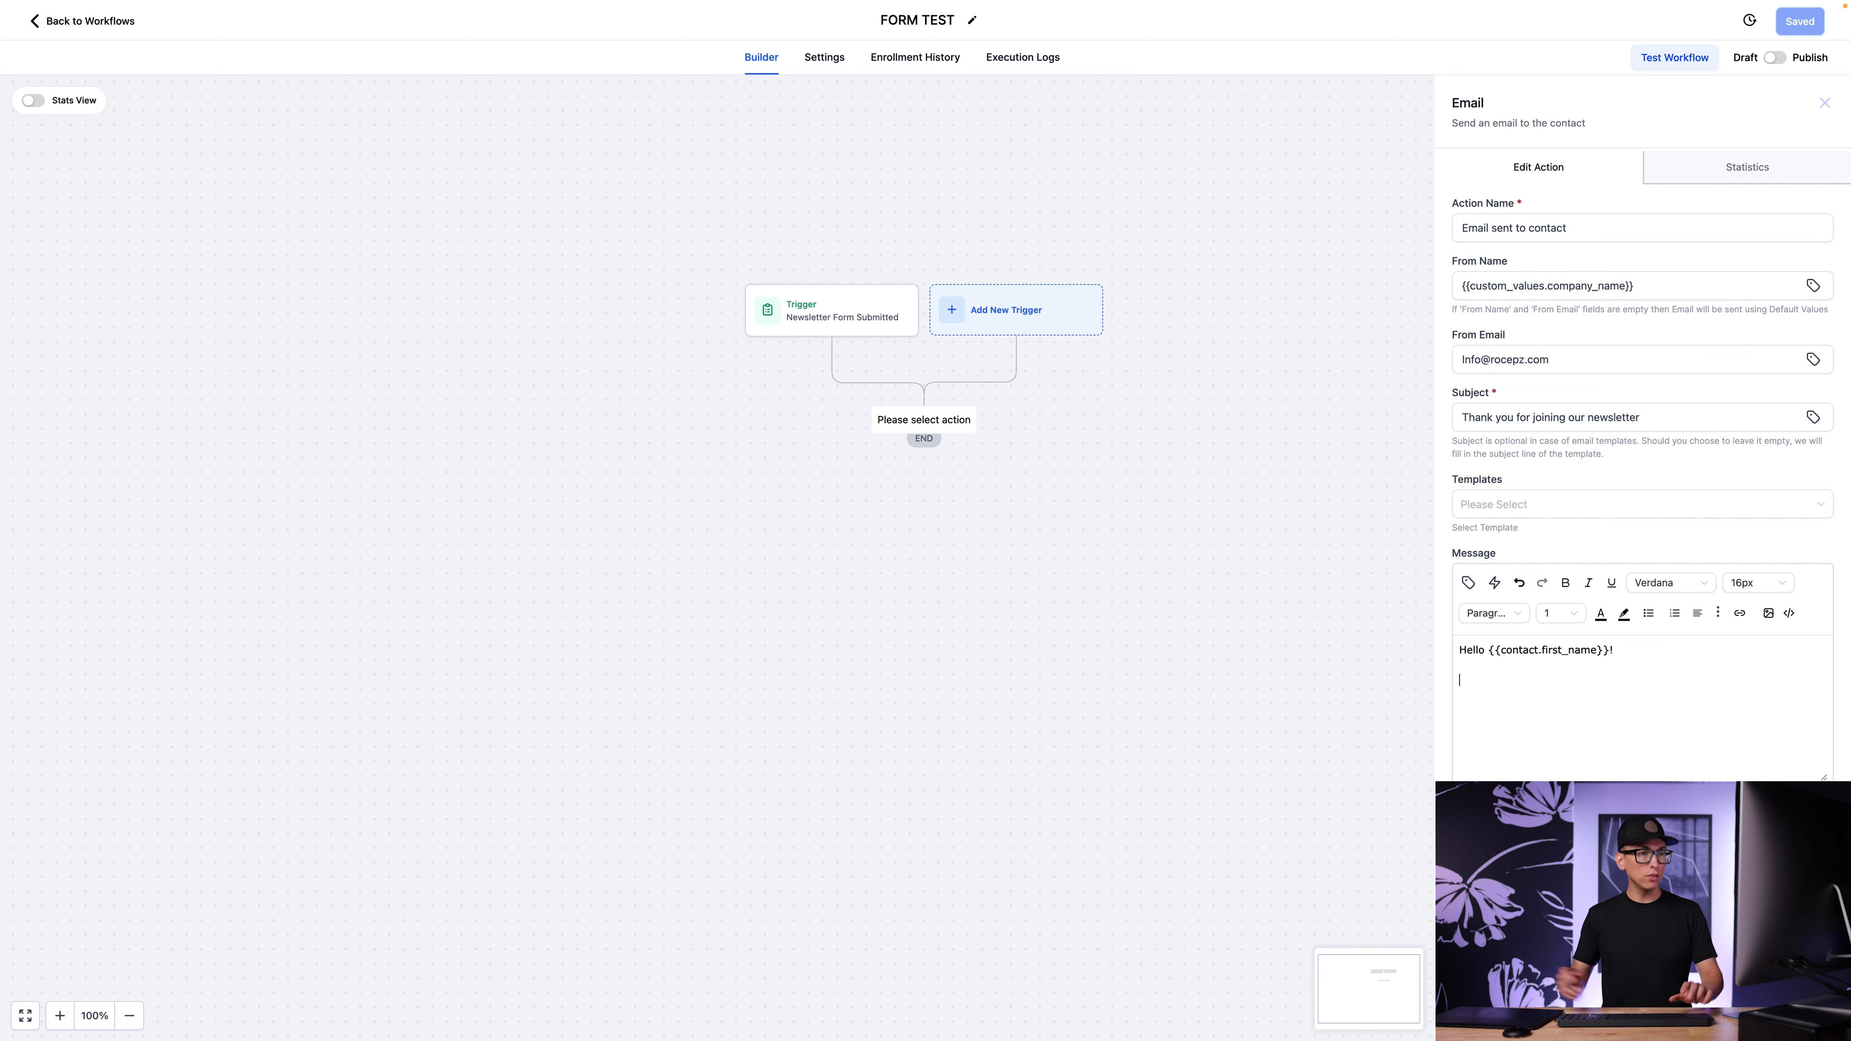
Add "Thank you for joining our newsletter!" and a "Thank you" sign-off with "rocepez media" and its contact e-mail, and save the email action.
{"action": "key", "text": "Return"}
{"action": "type", "text": "Thank you for joining our newsletter!"}
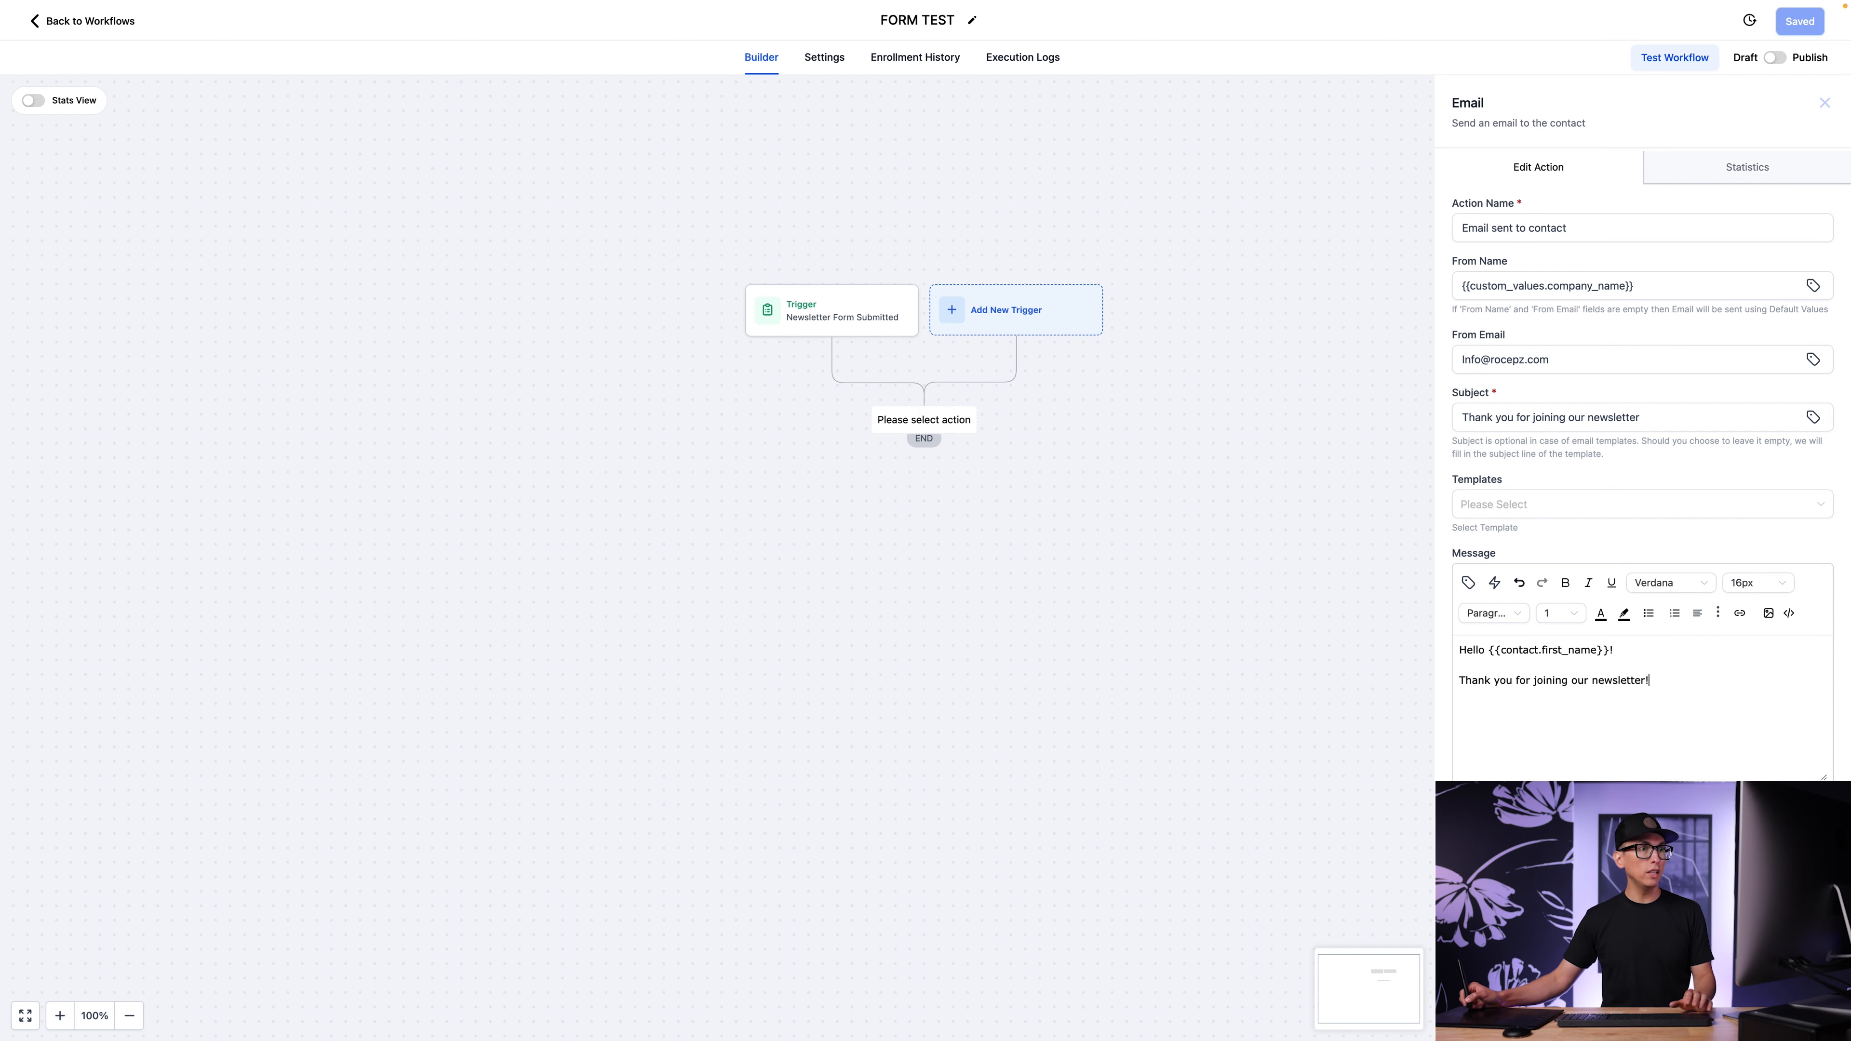
{"action": "left_click", "coordinate": [1679, 676]}
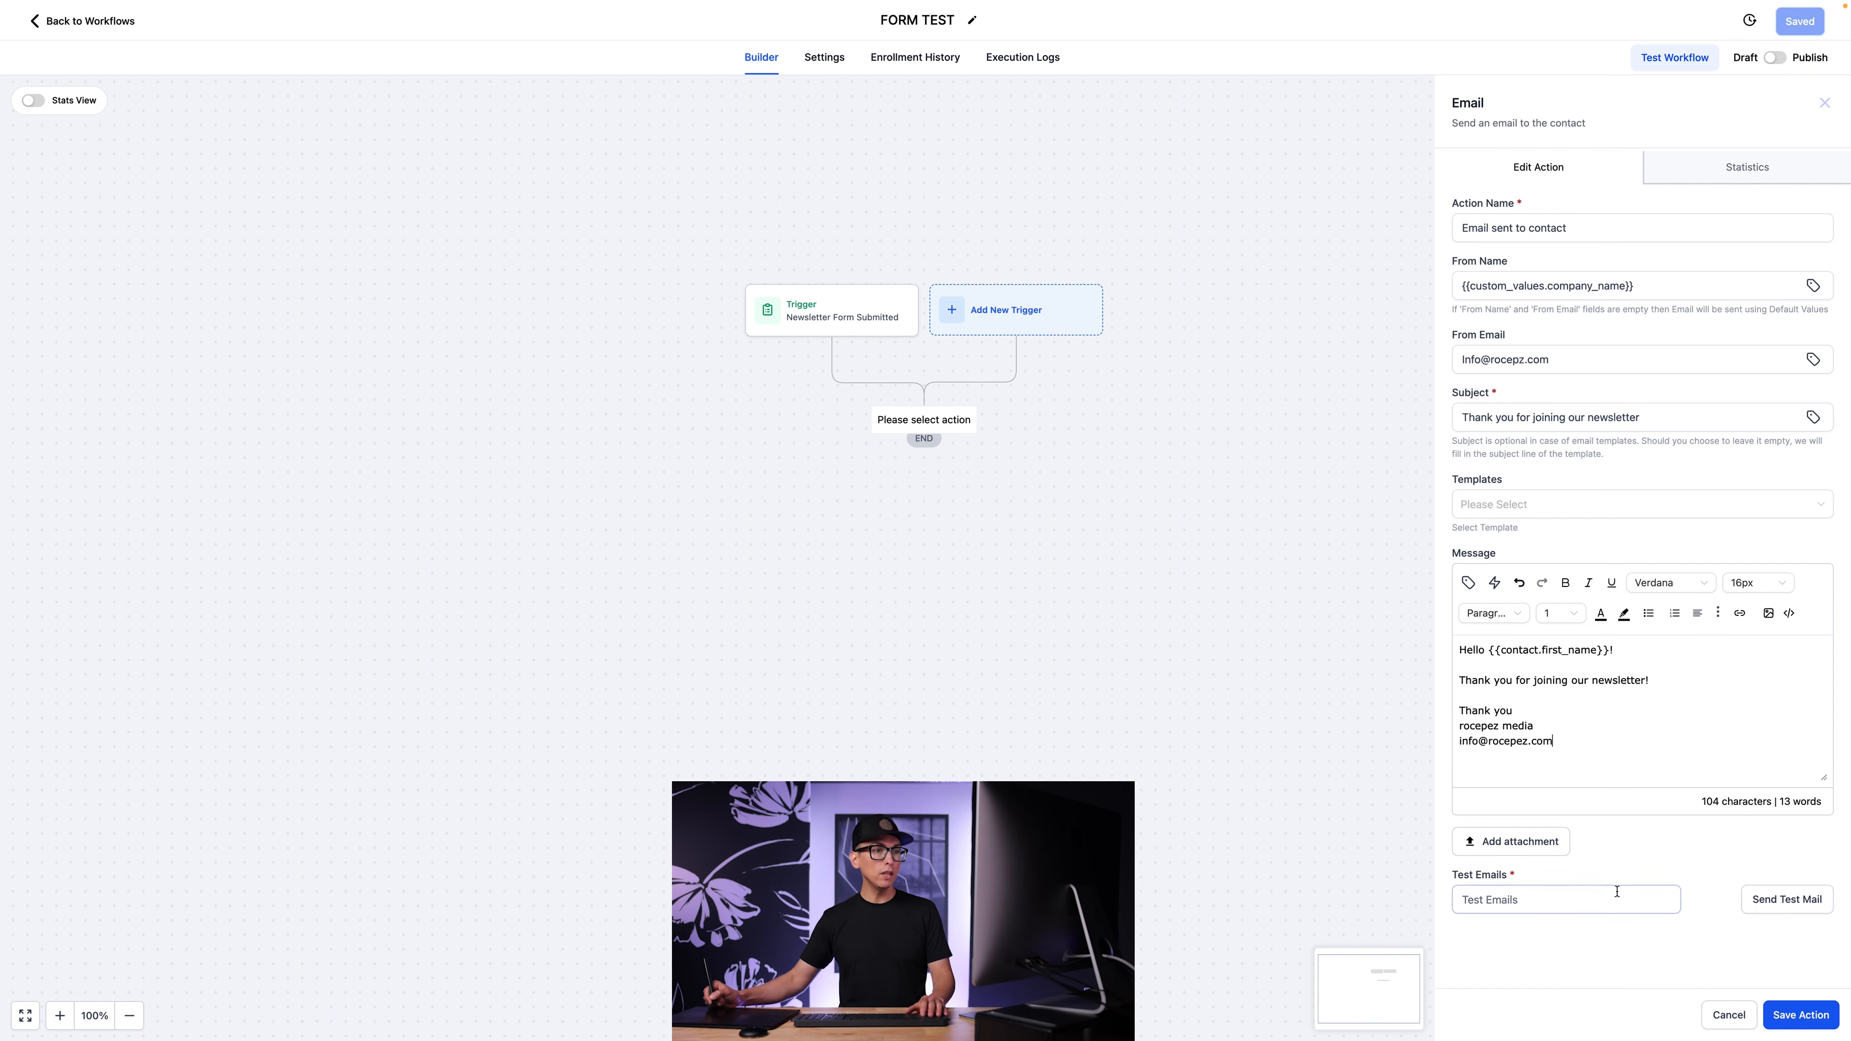
{"action": "left_click", "coordinate": [1616, 892]}
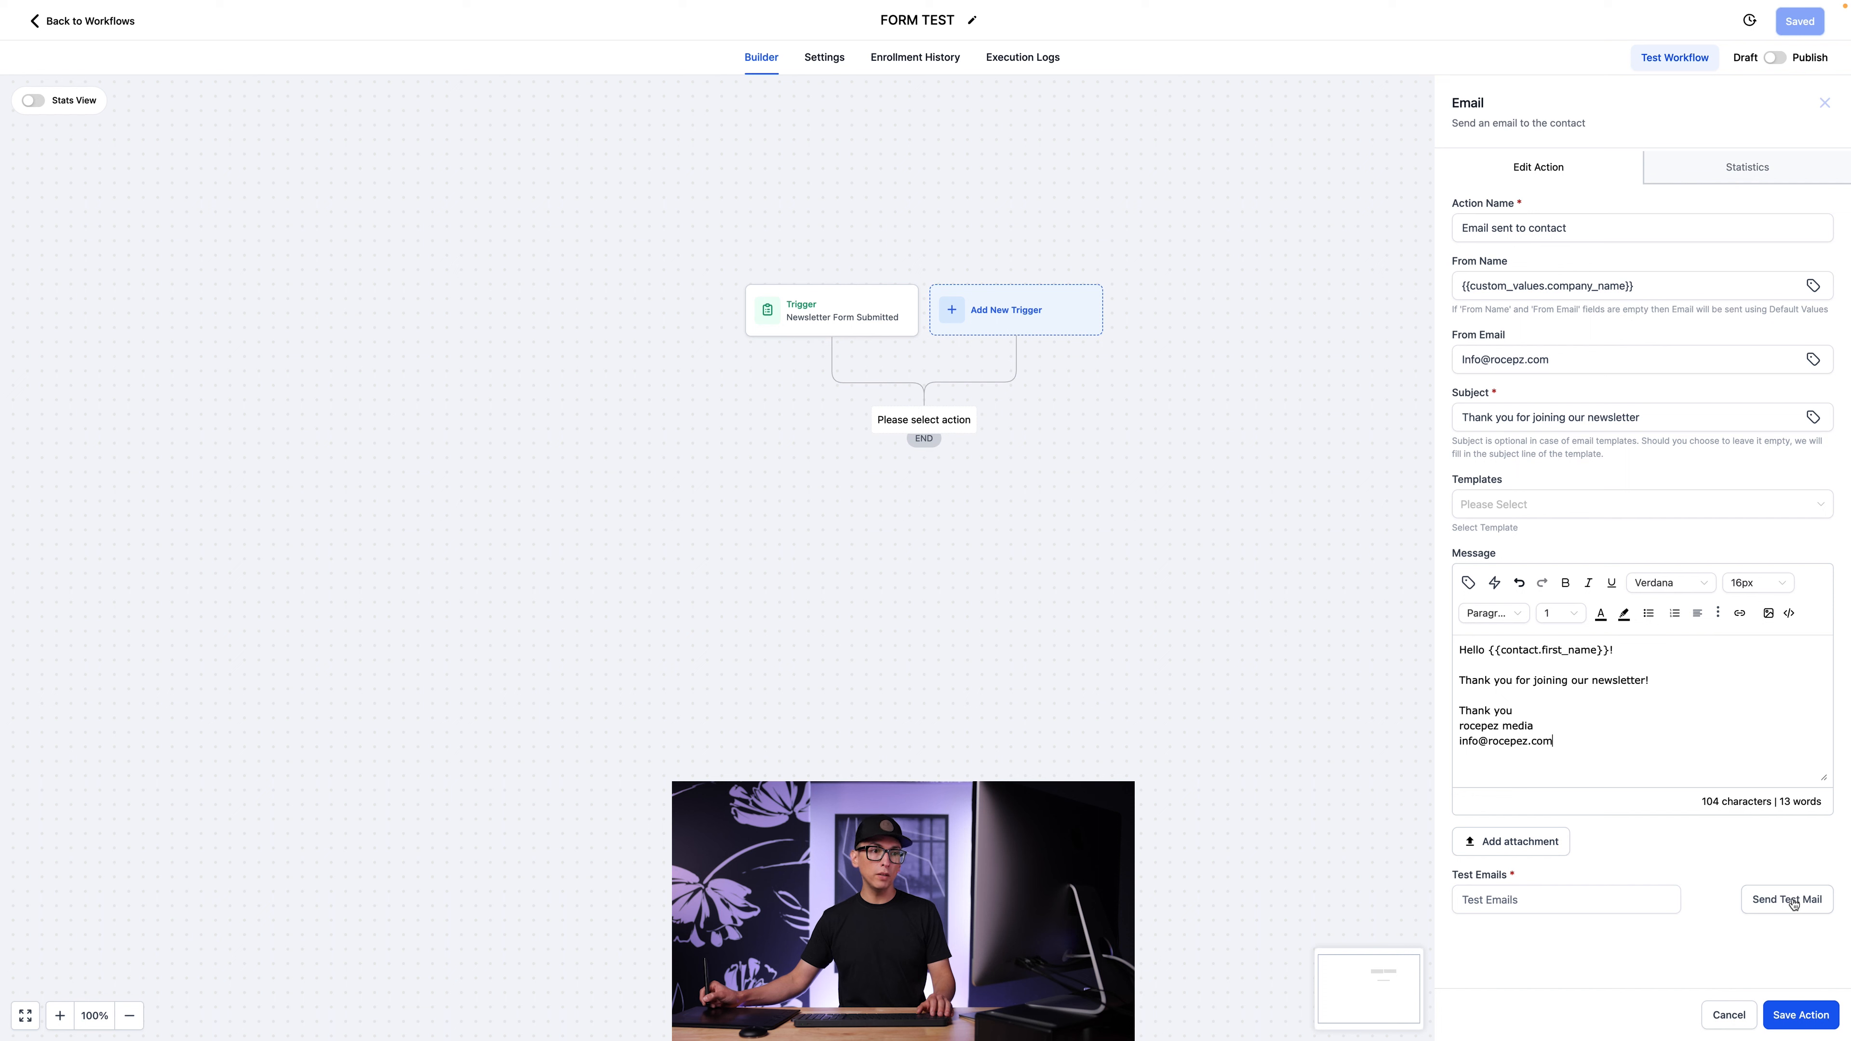
{"action": "left_click", "coordinate": [1805, 1021]}
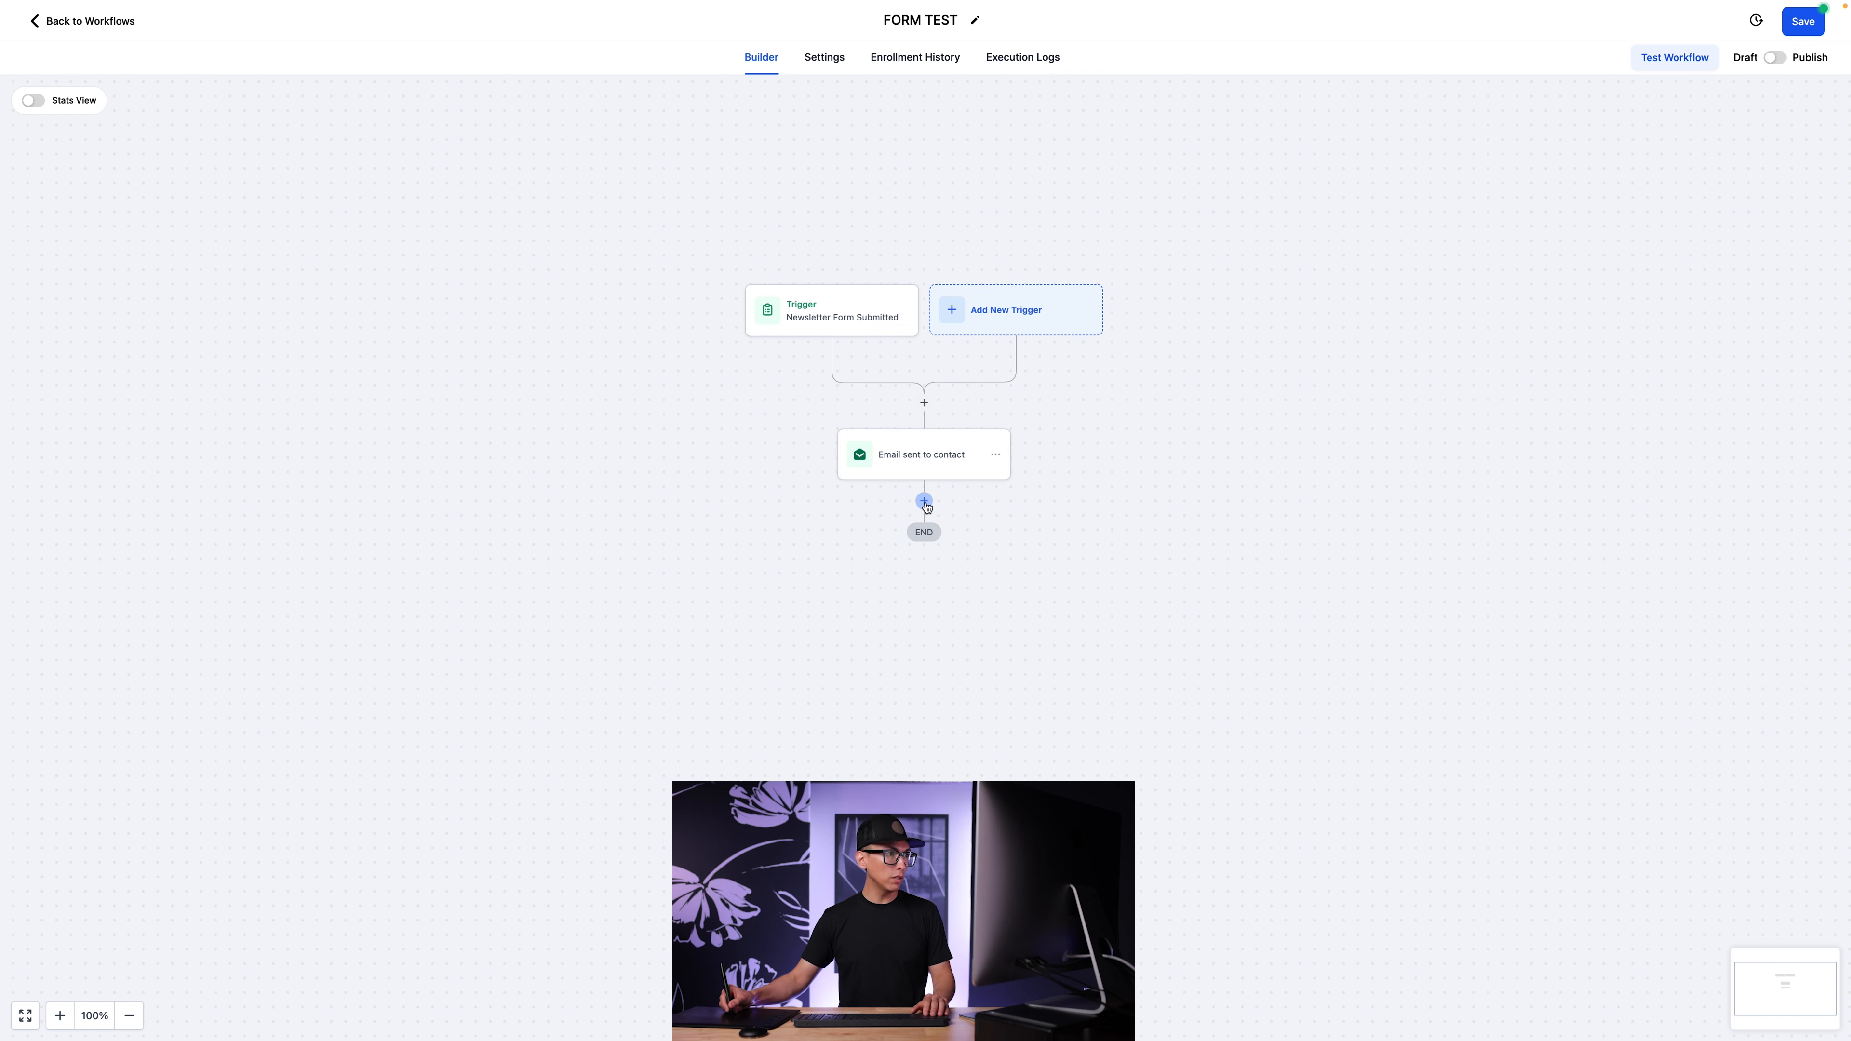
Add a Send SMS action below the email action and name it "SMS sent to contact".
{"action": "left_click", "coordinate": [924, 501]}
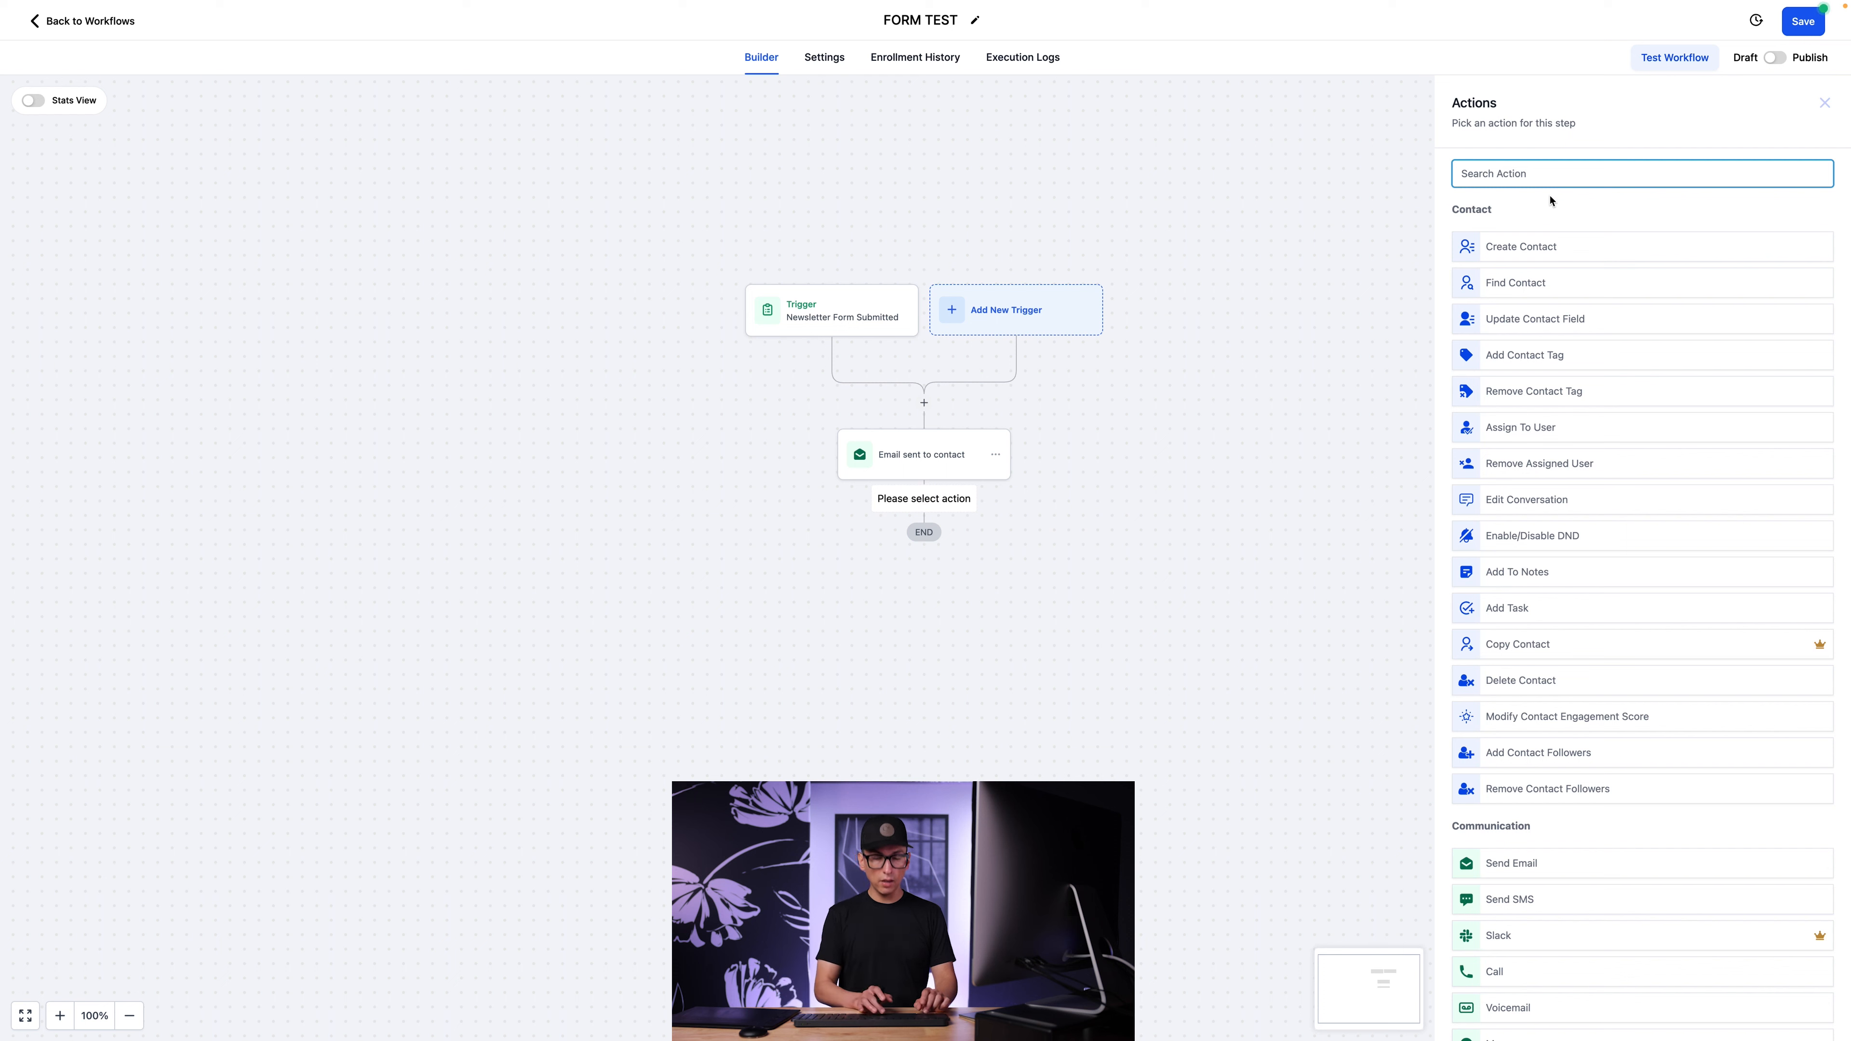
{"action": "type", "text": "sms"}
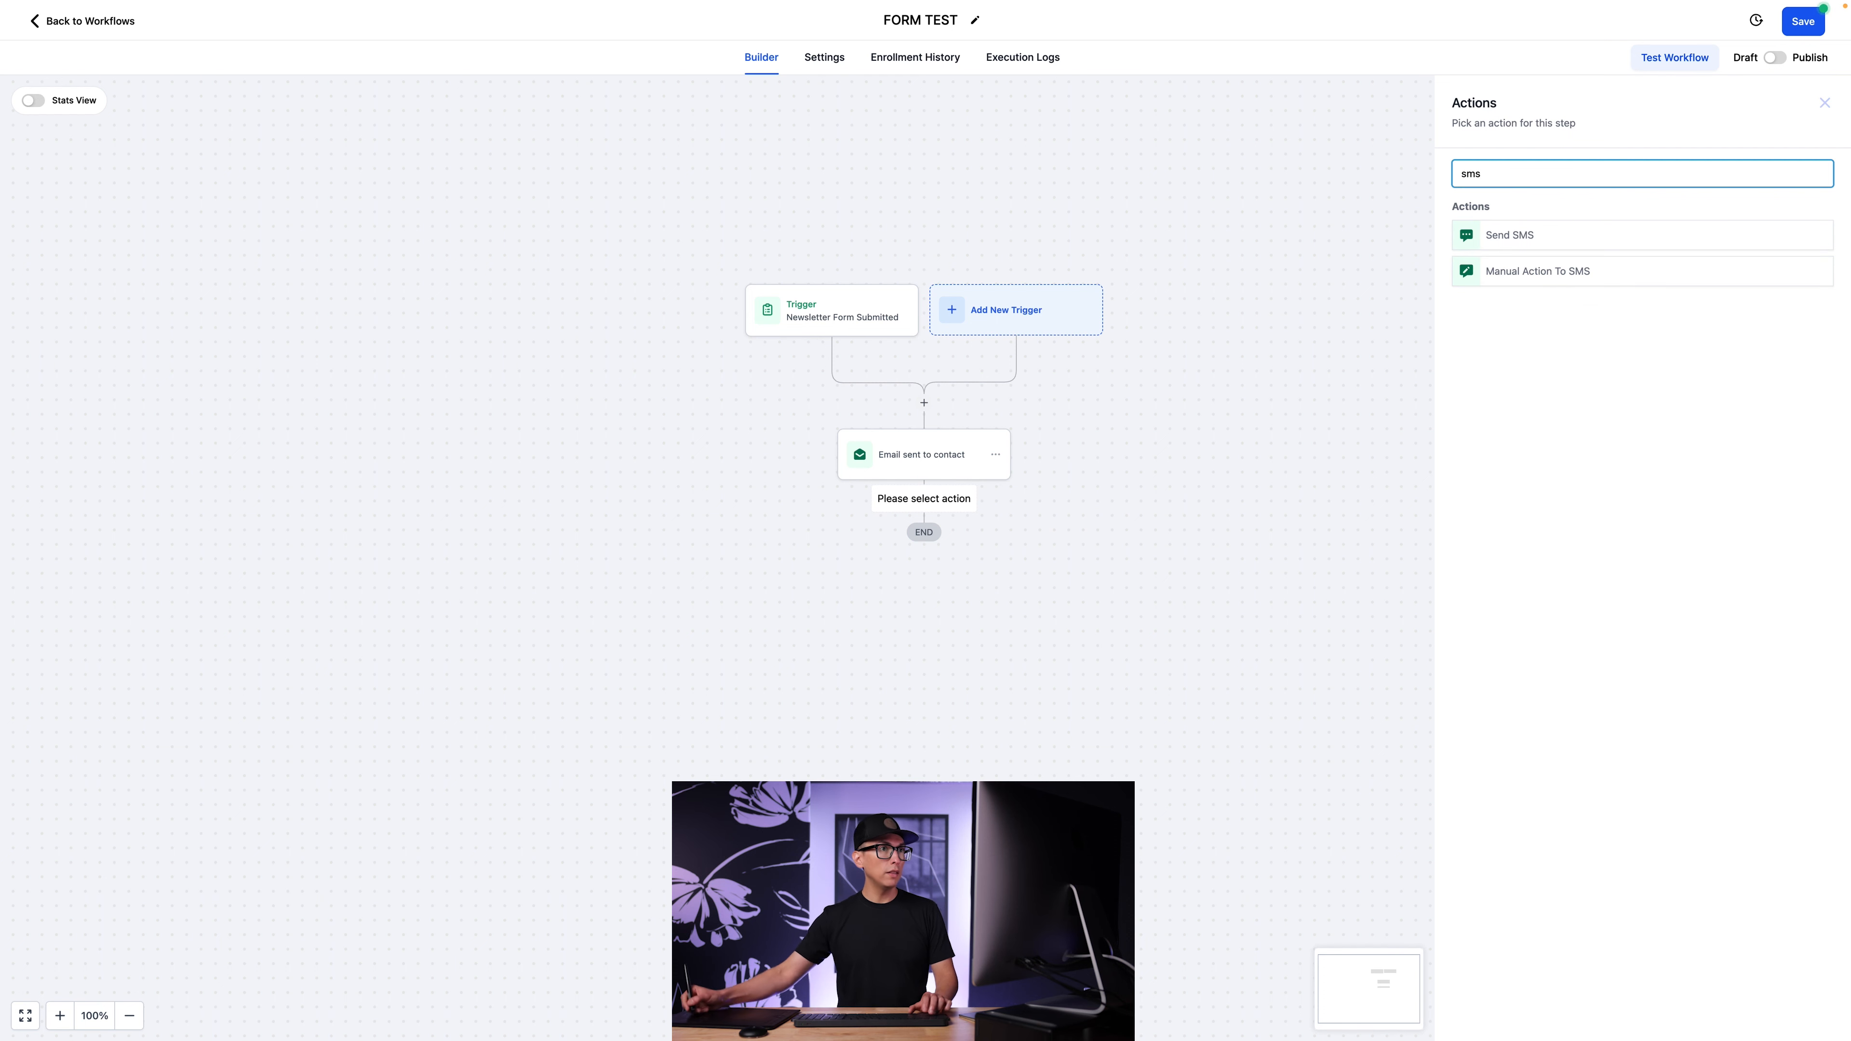
{"action": "left_click", "coordinate": [1574, 238]}
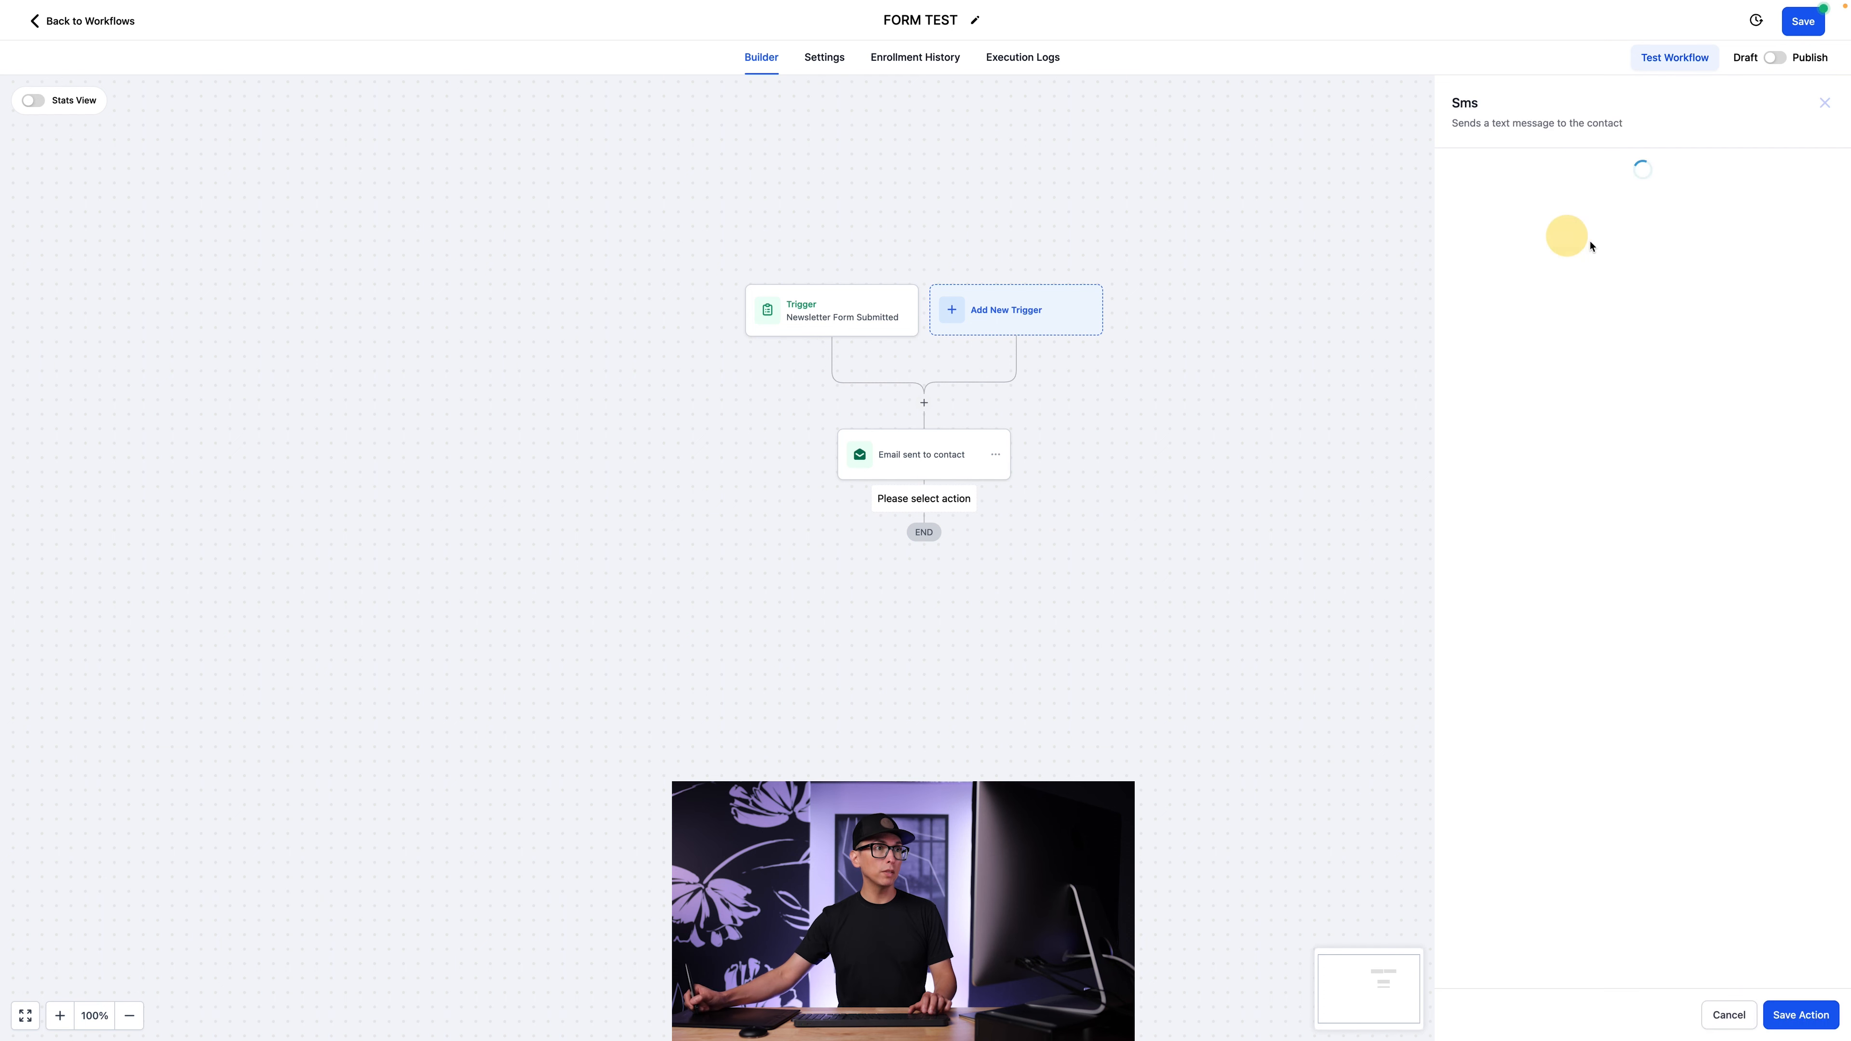
{"action": "left_click", "coordinate": [1473, 230]}
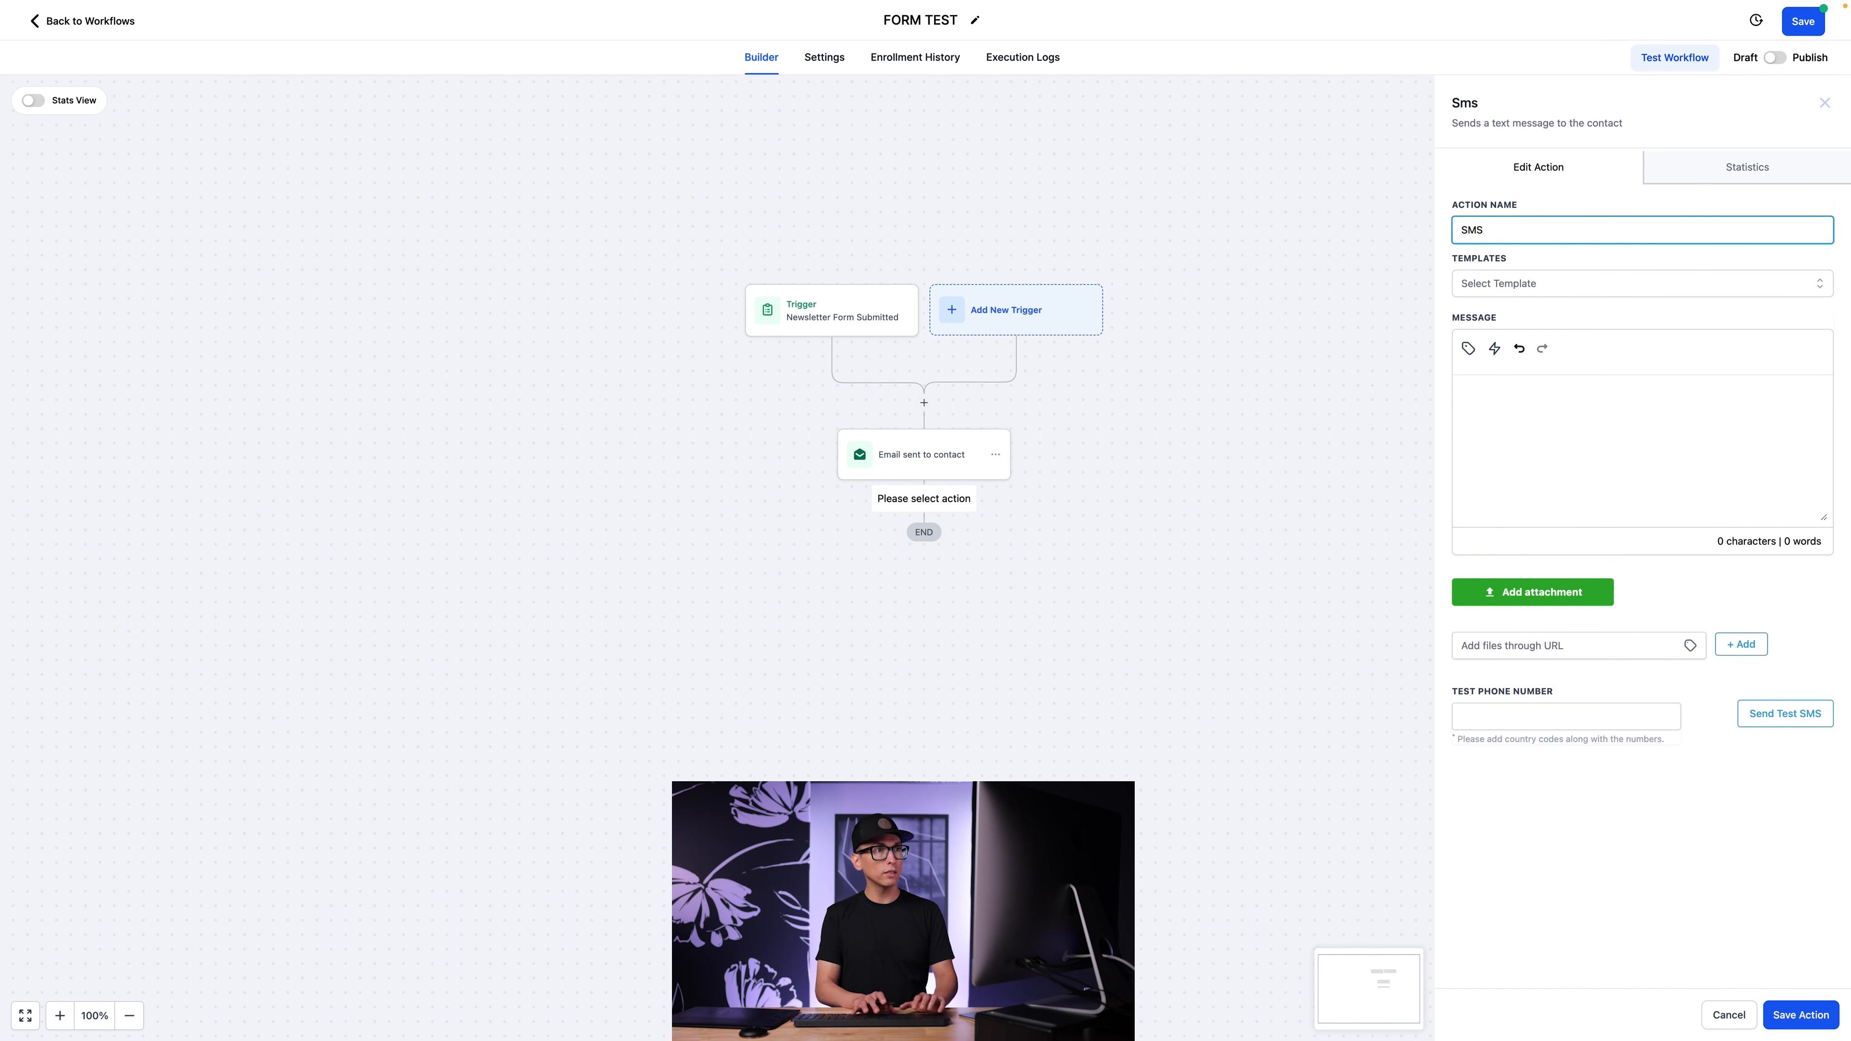
{"action": "type", "text": "sent to contact"}
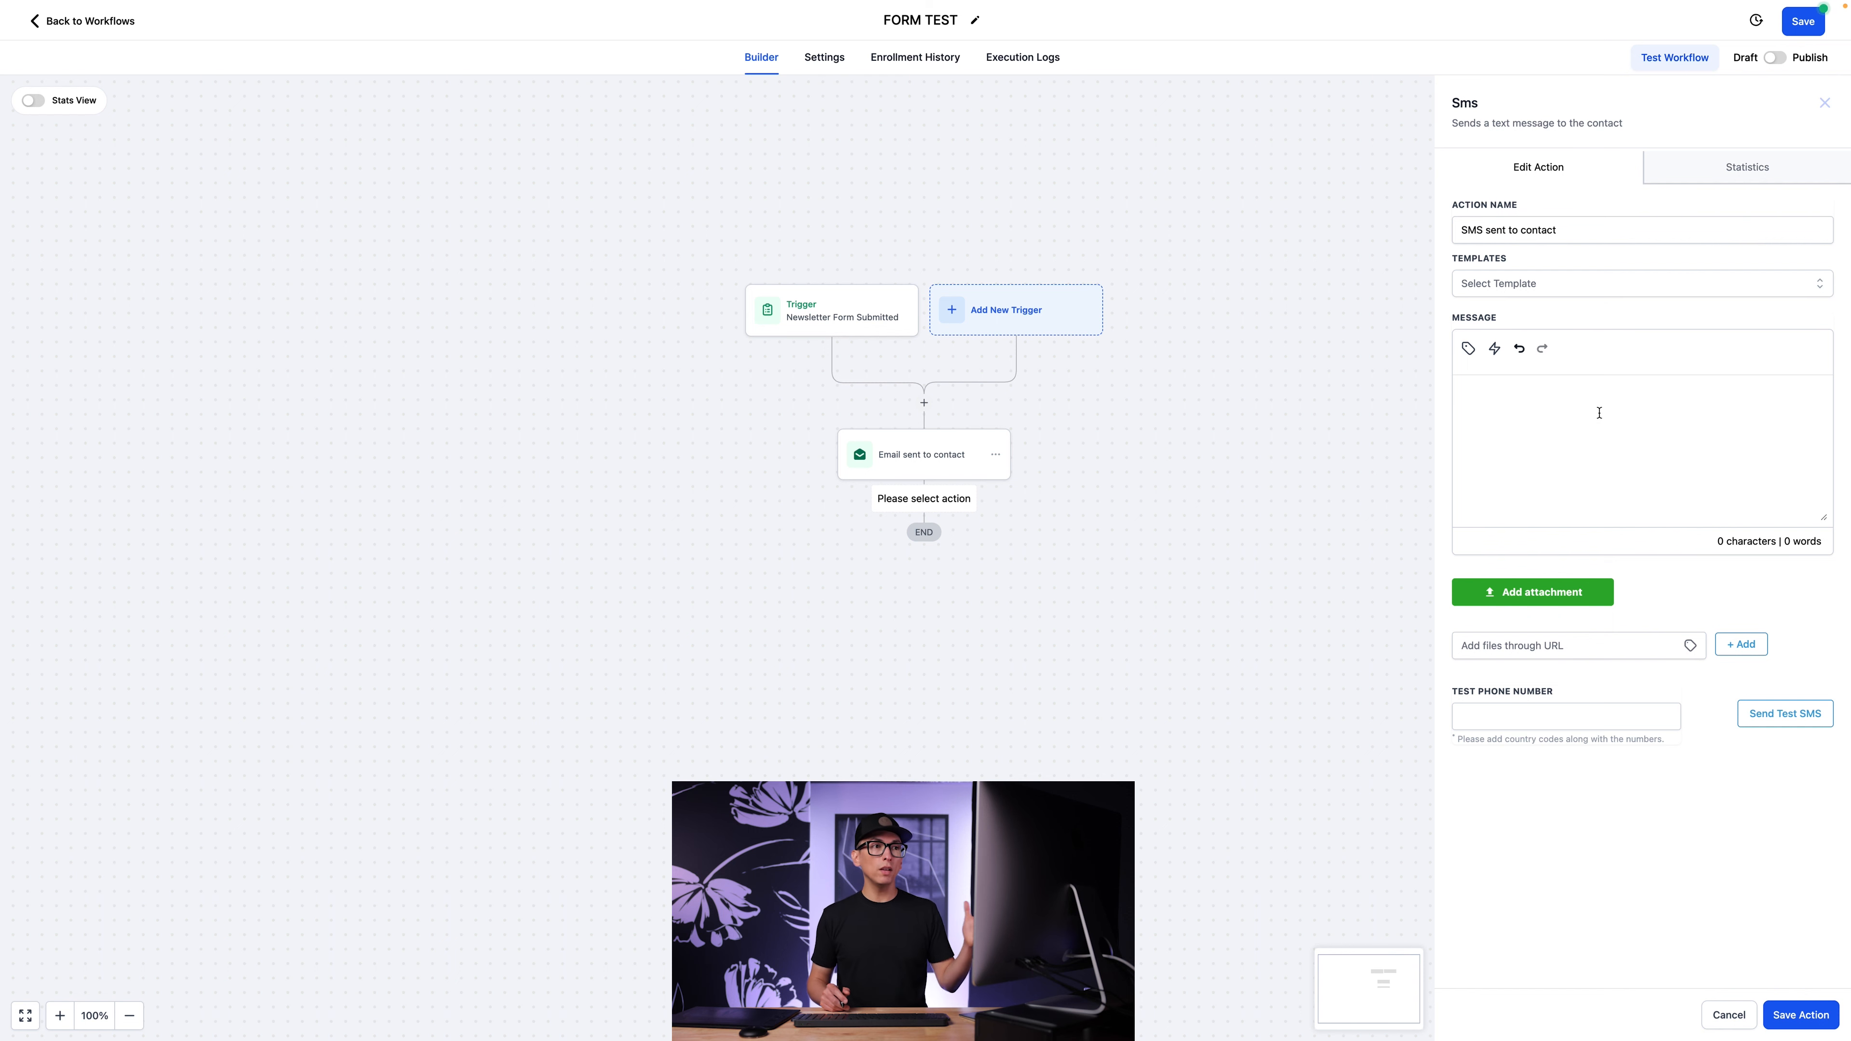
Insert an SMS message greeting the contact by first name with "Thank you again for joining our sms list!" and the company sign-off, and save the action.
{"action": "key", "text": "ctrl+v"}
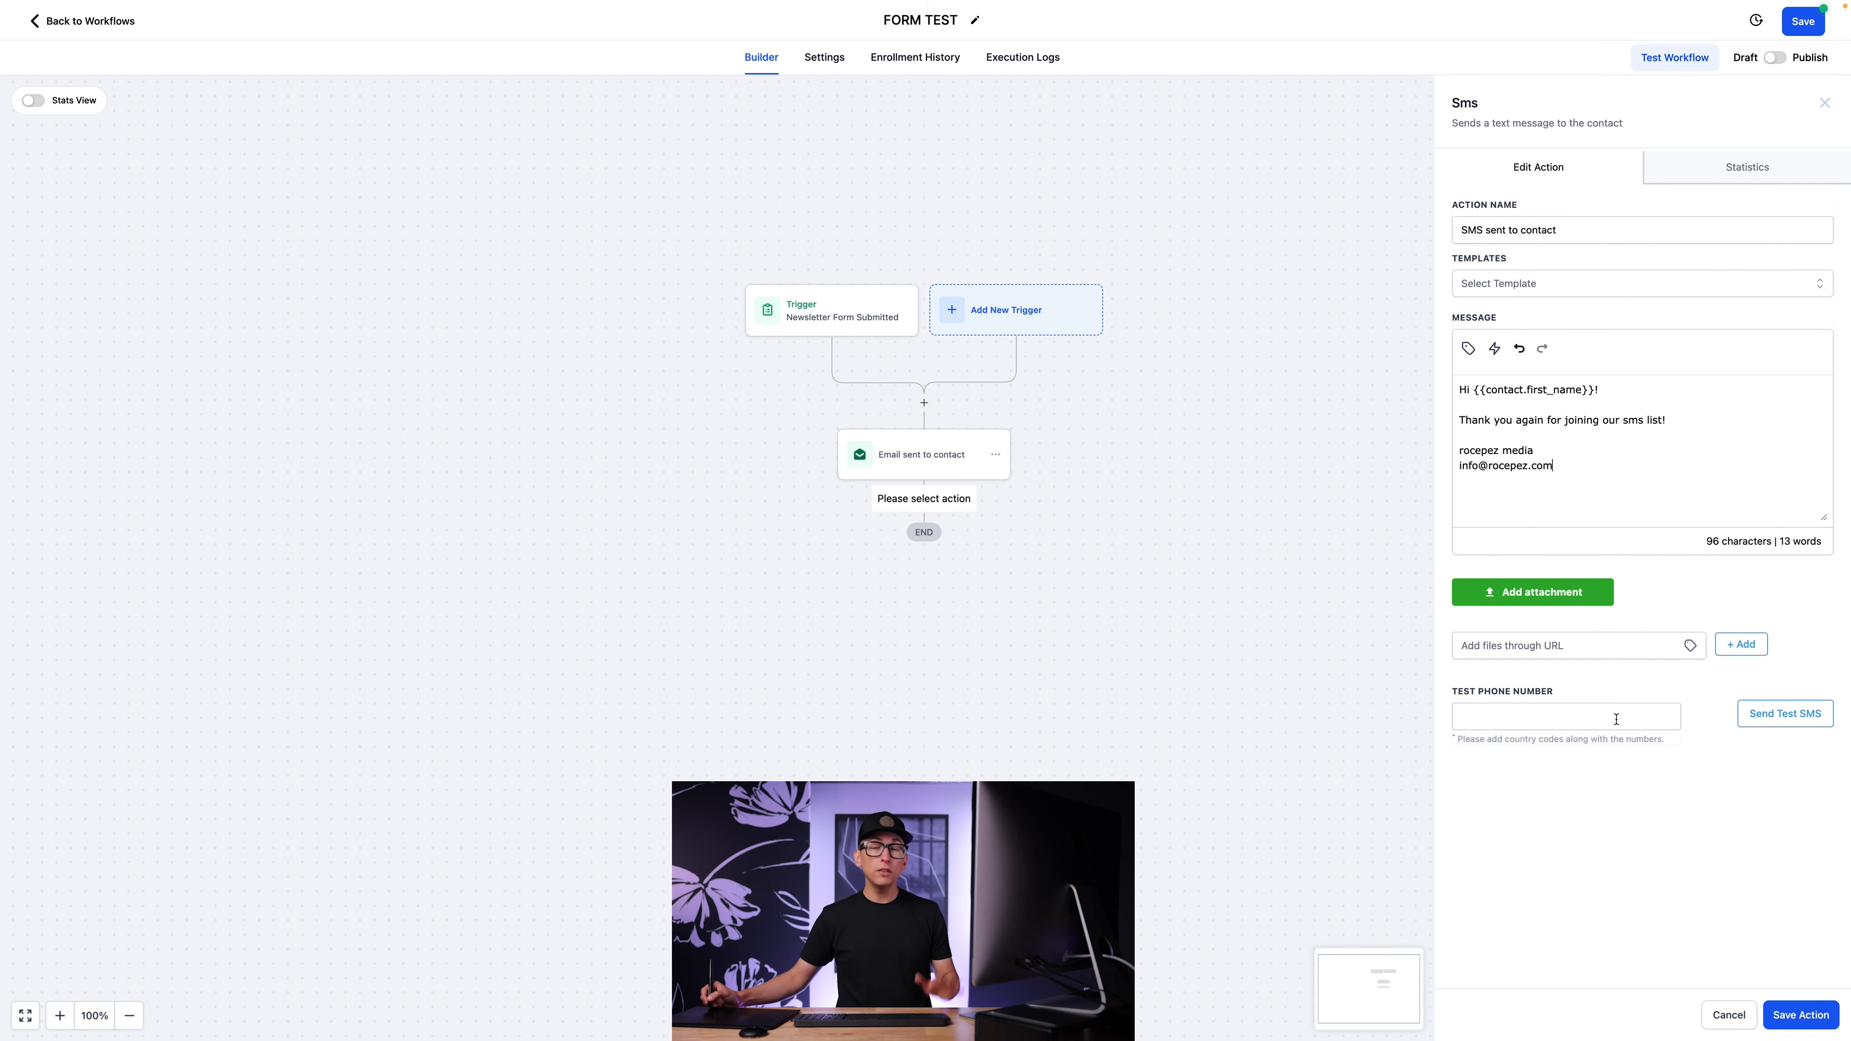
{"action": "left_click", "coordinate": [1532, 711]}
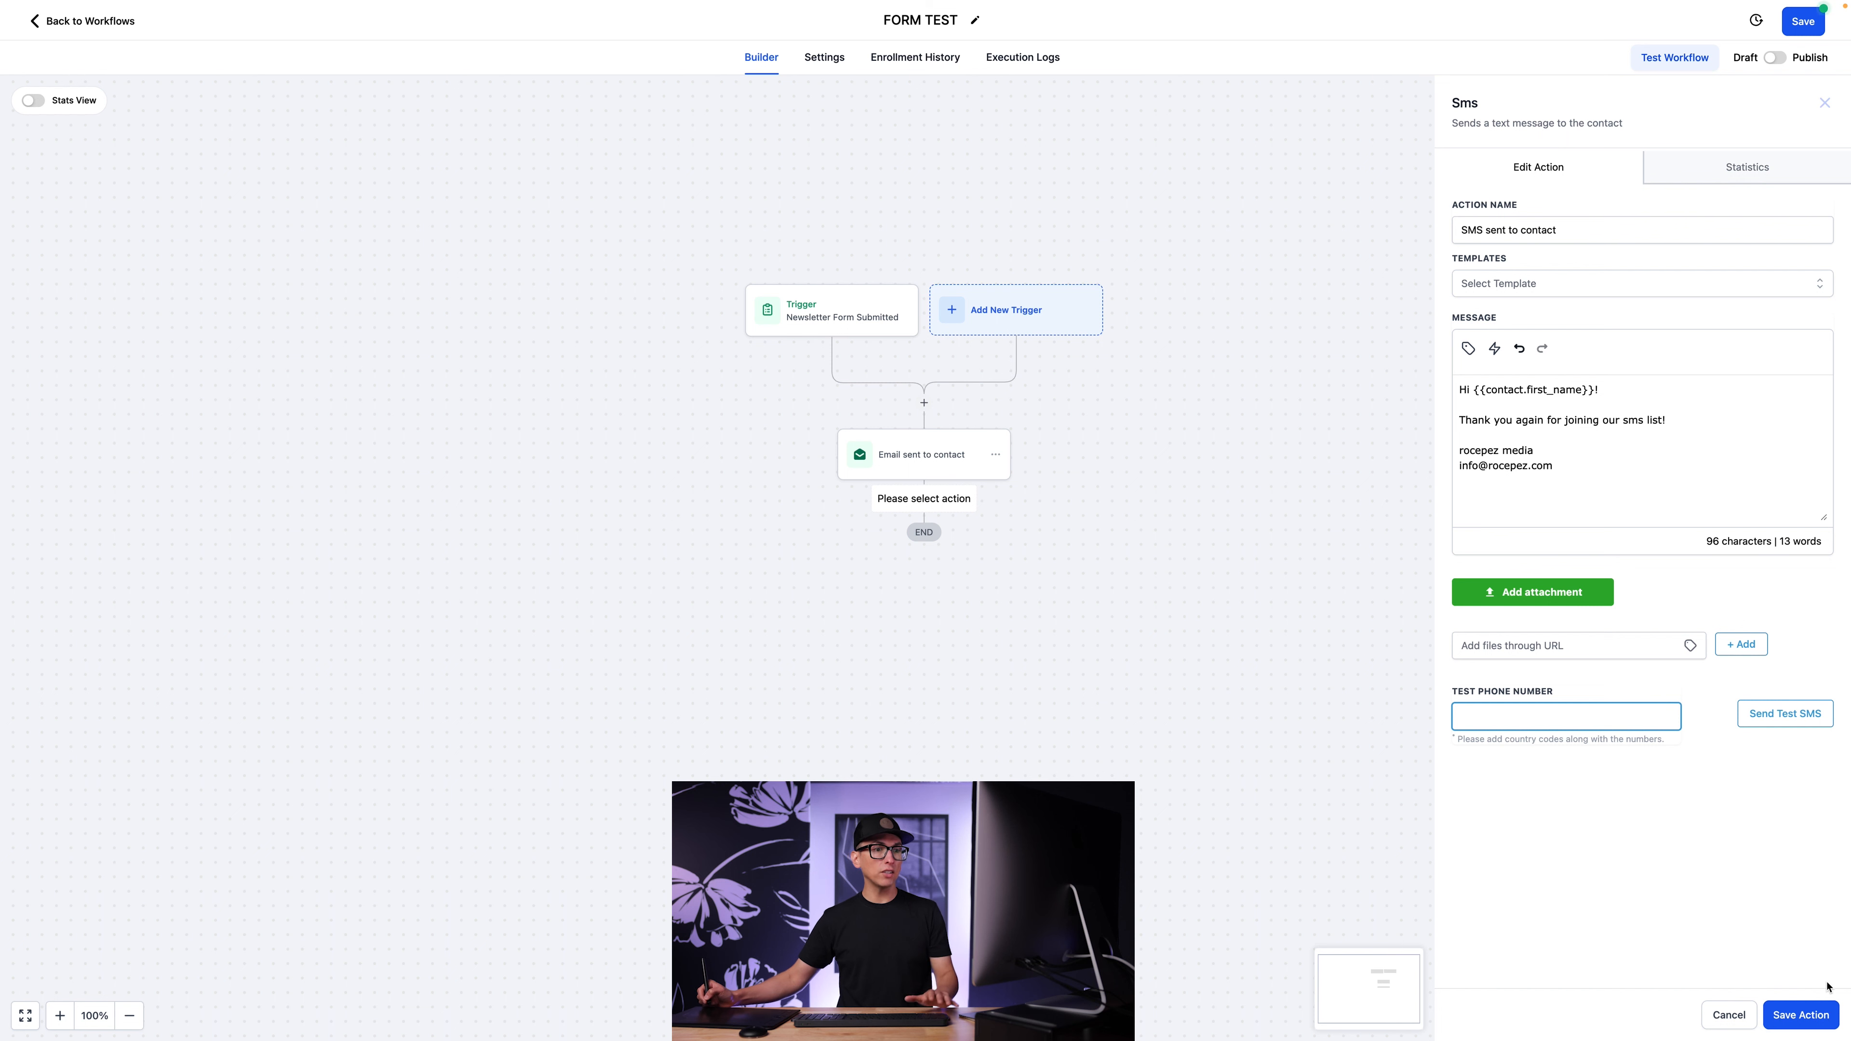
{"action": "left_click", "coordinate": [1801, 1016]}
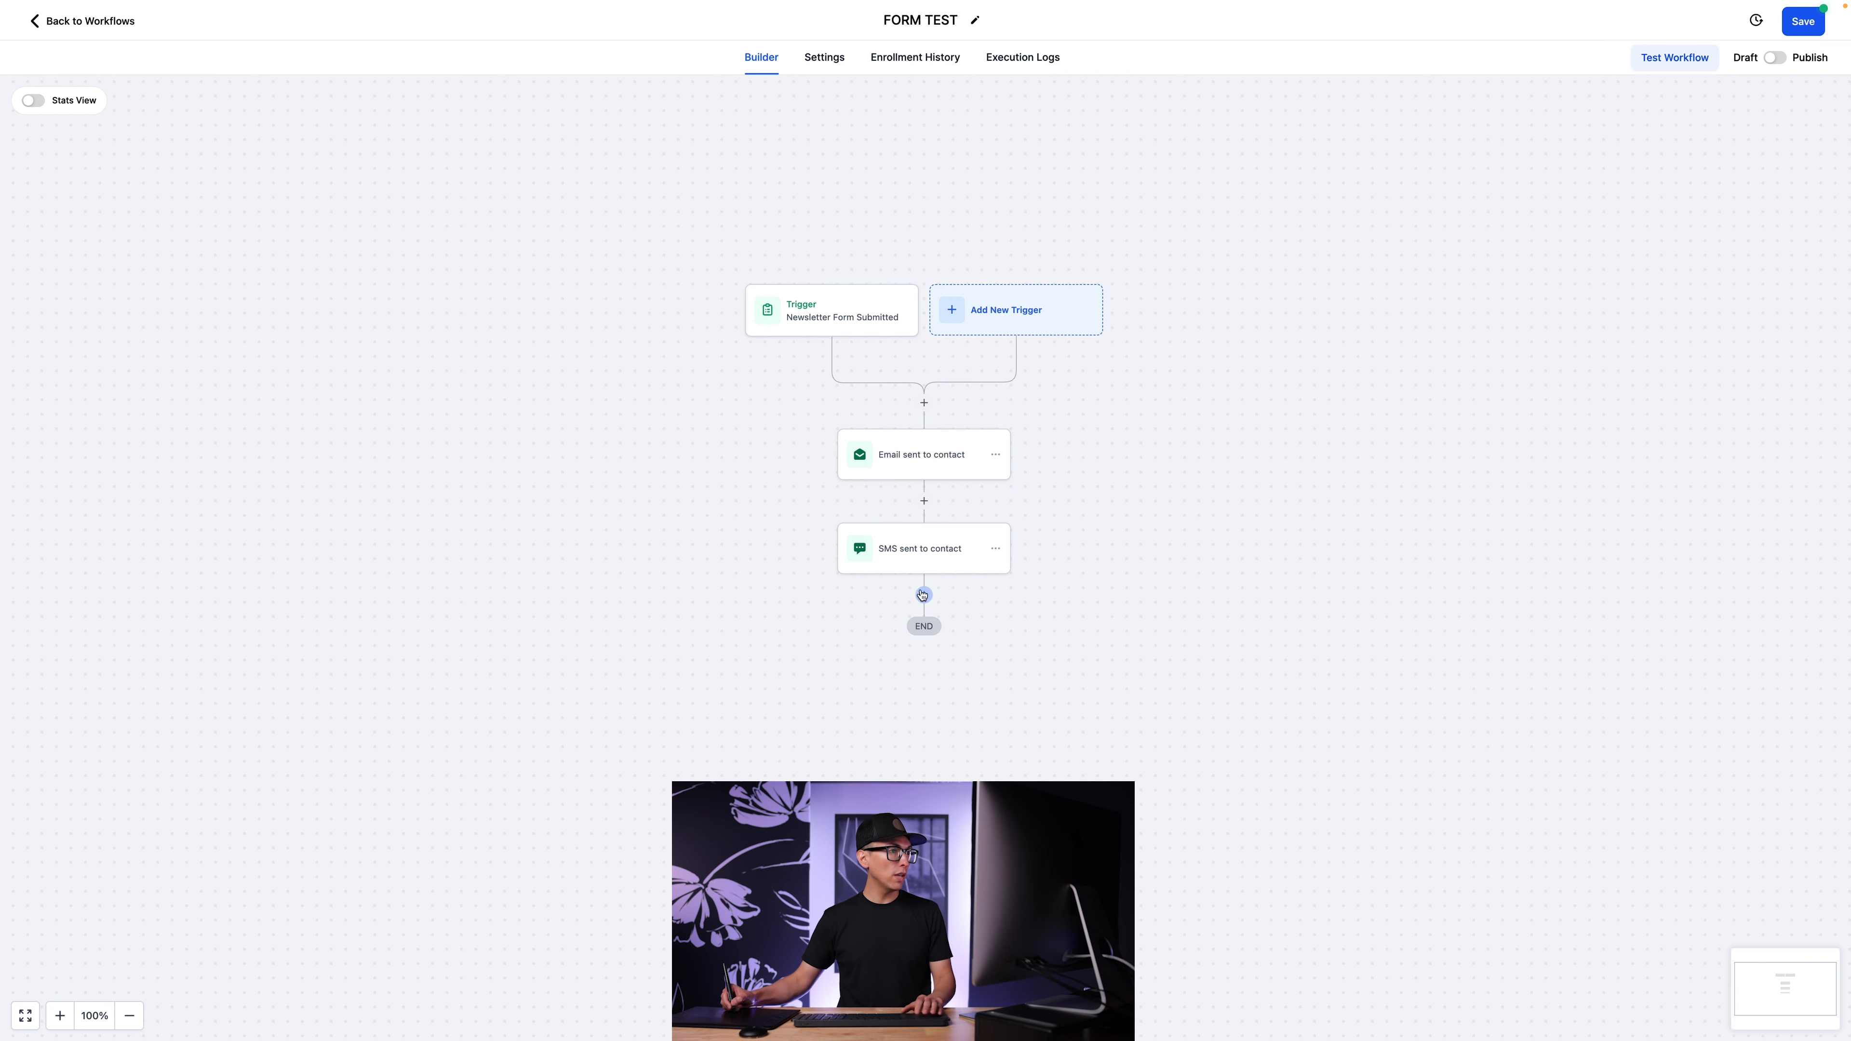
Add a Remove From Workflow action for the current workflow below the SMS, name it "Remove from Current Workflow" and save it.
{"action": "left_click", "coordinate": [924, 594]}
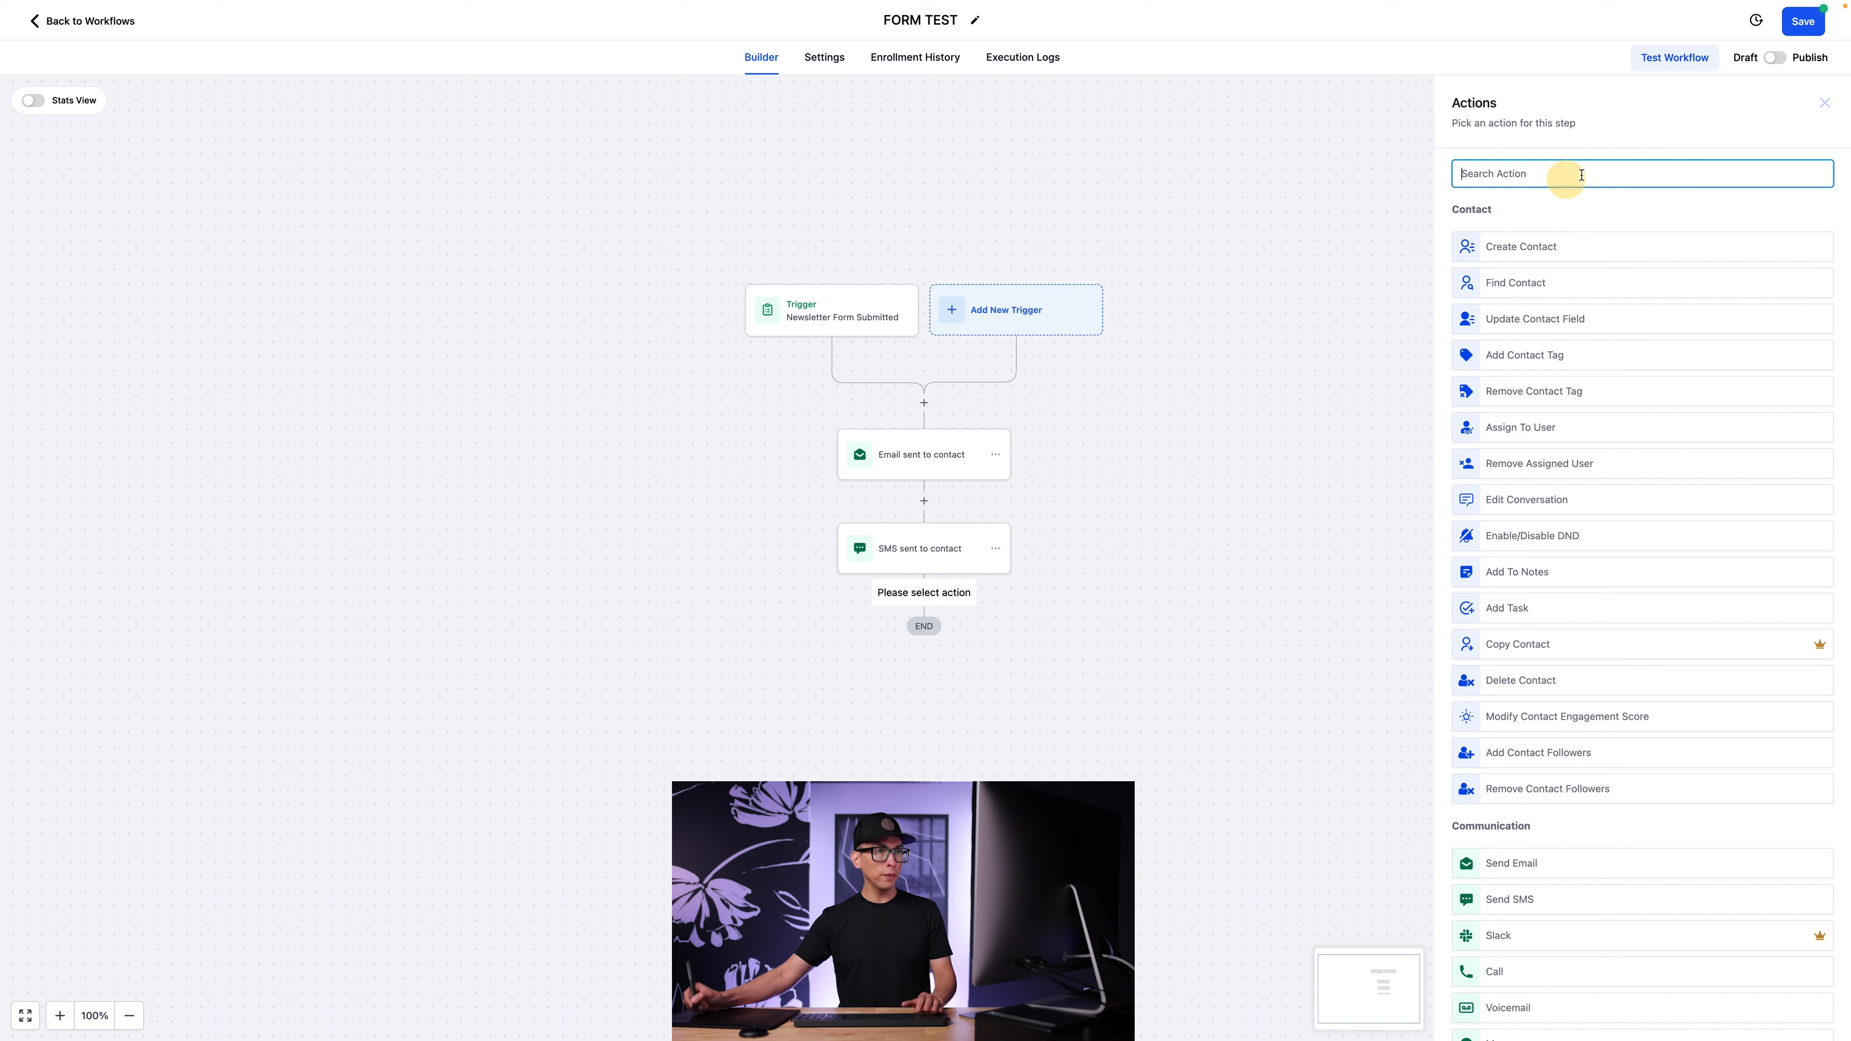
{"action": "type", "text": "remove"}
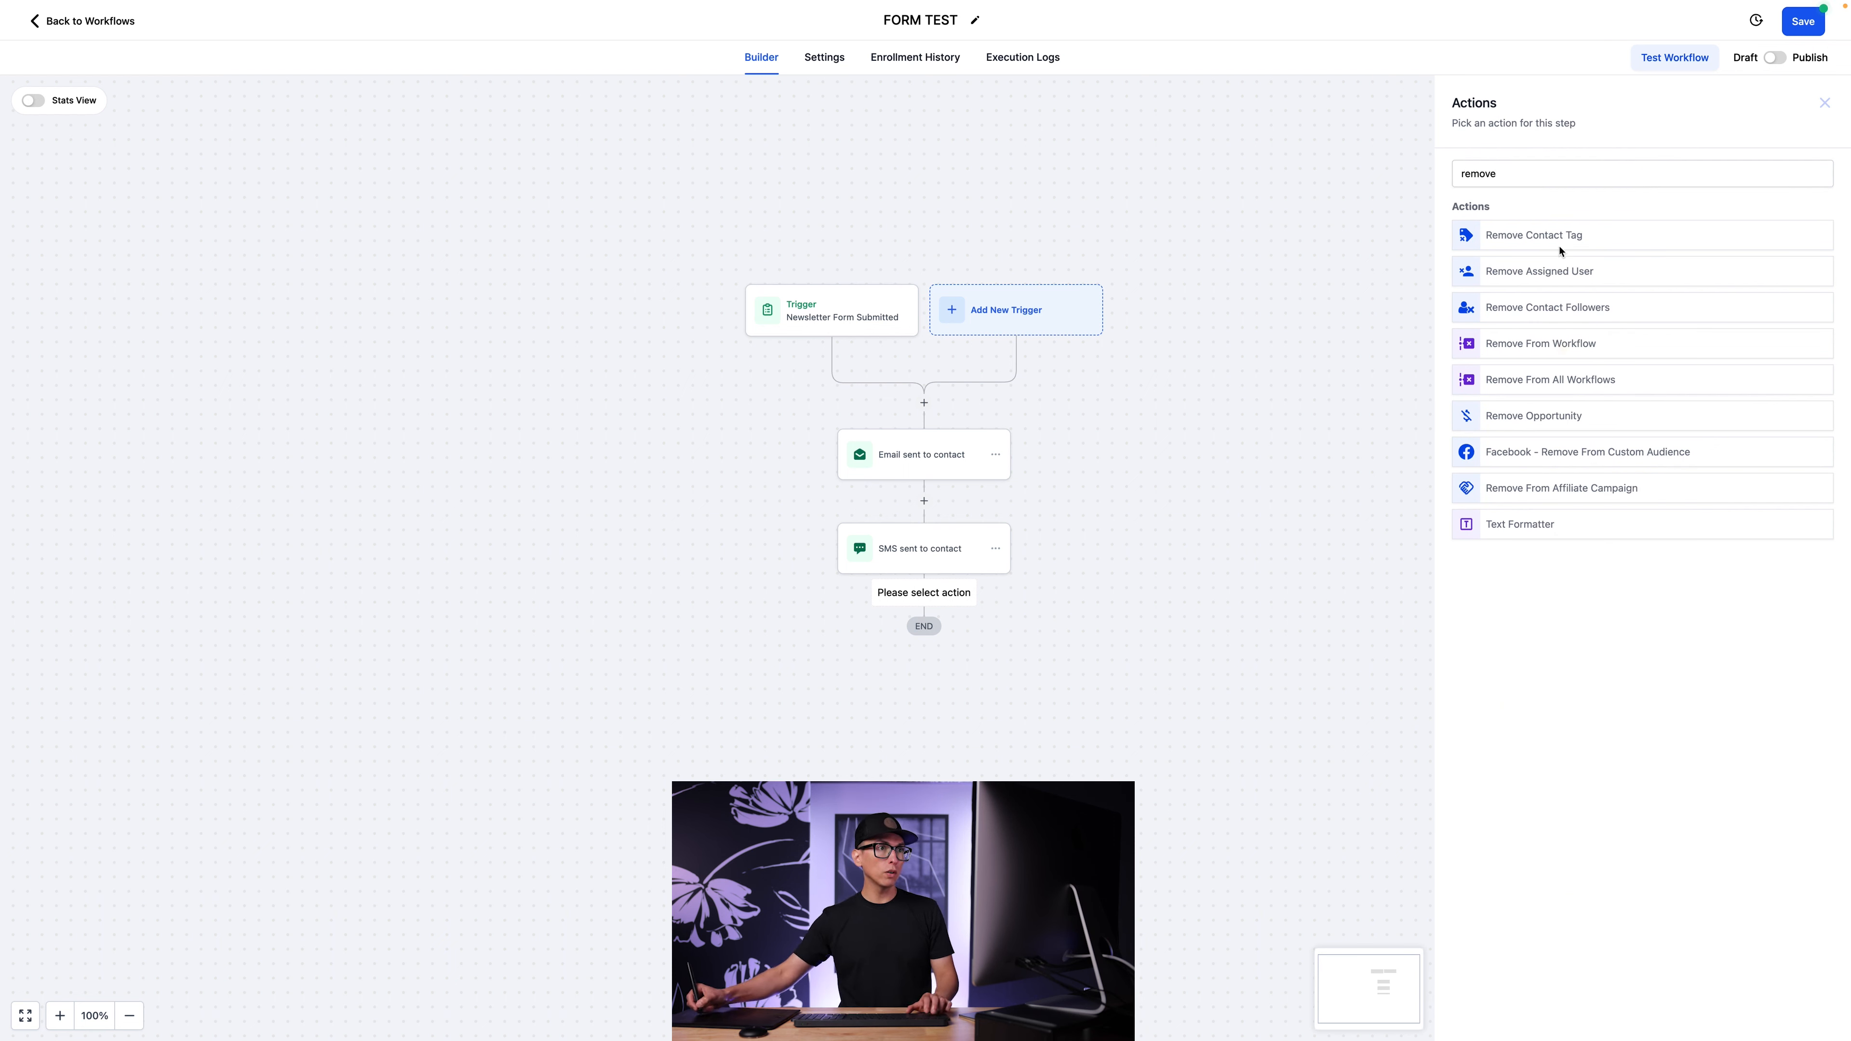
{"action": "left_click", "coordinate": [1563, 340]}
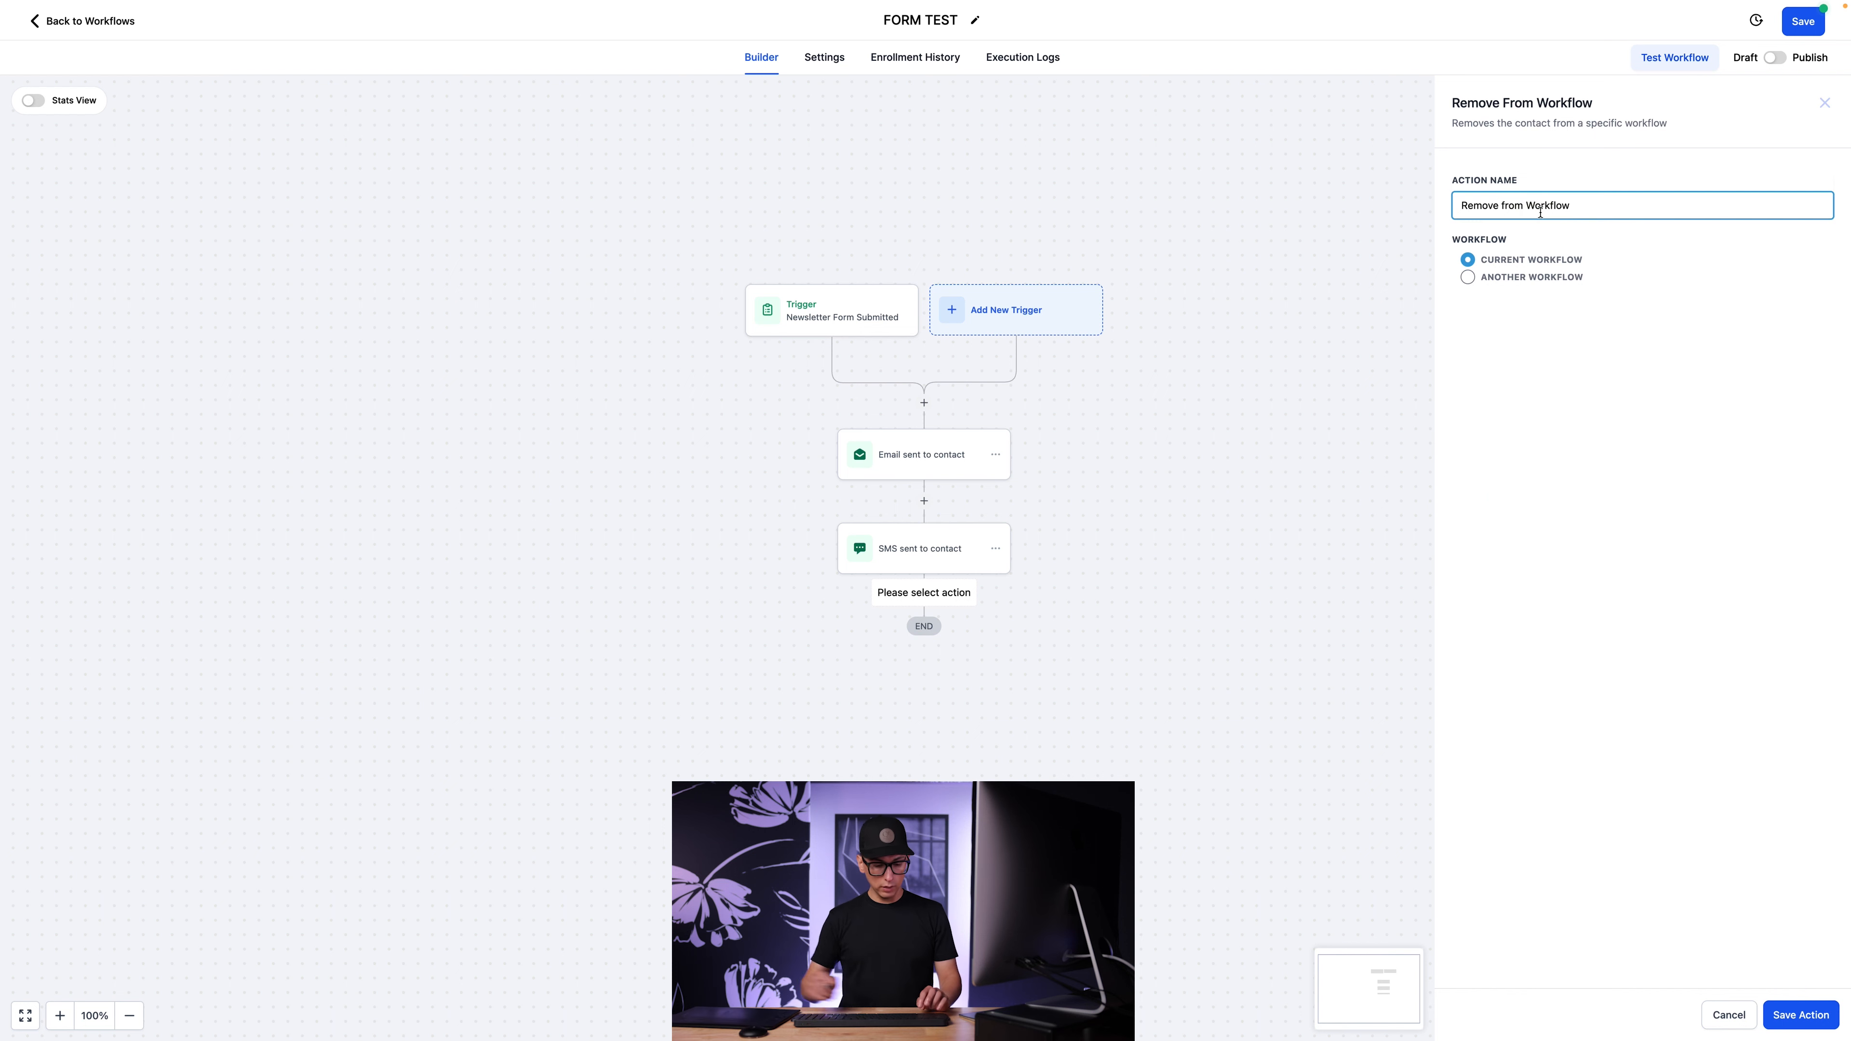
{"action": "type", "text": "Current"}
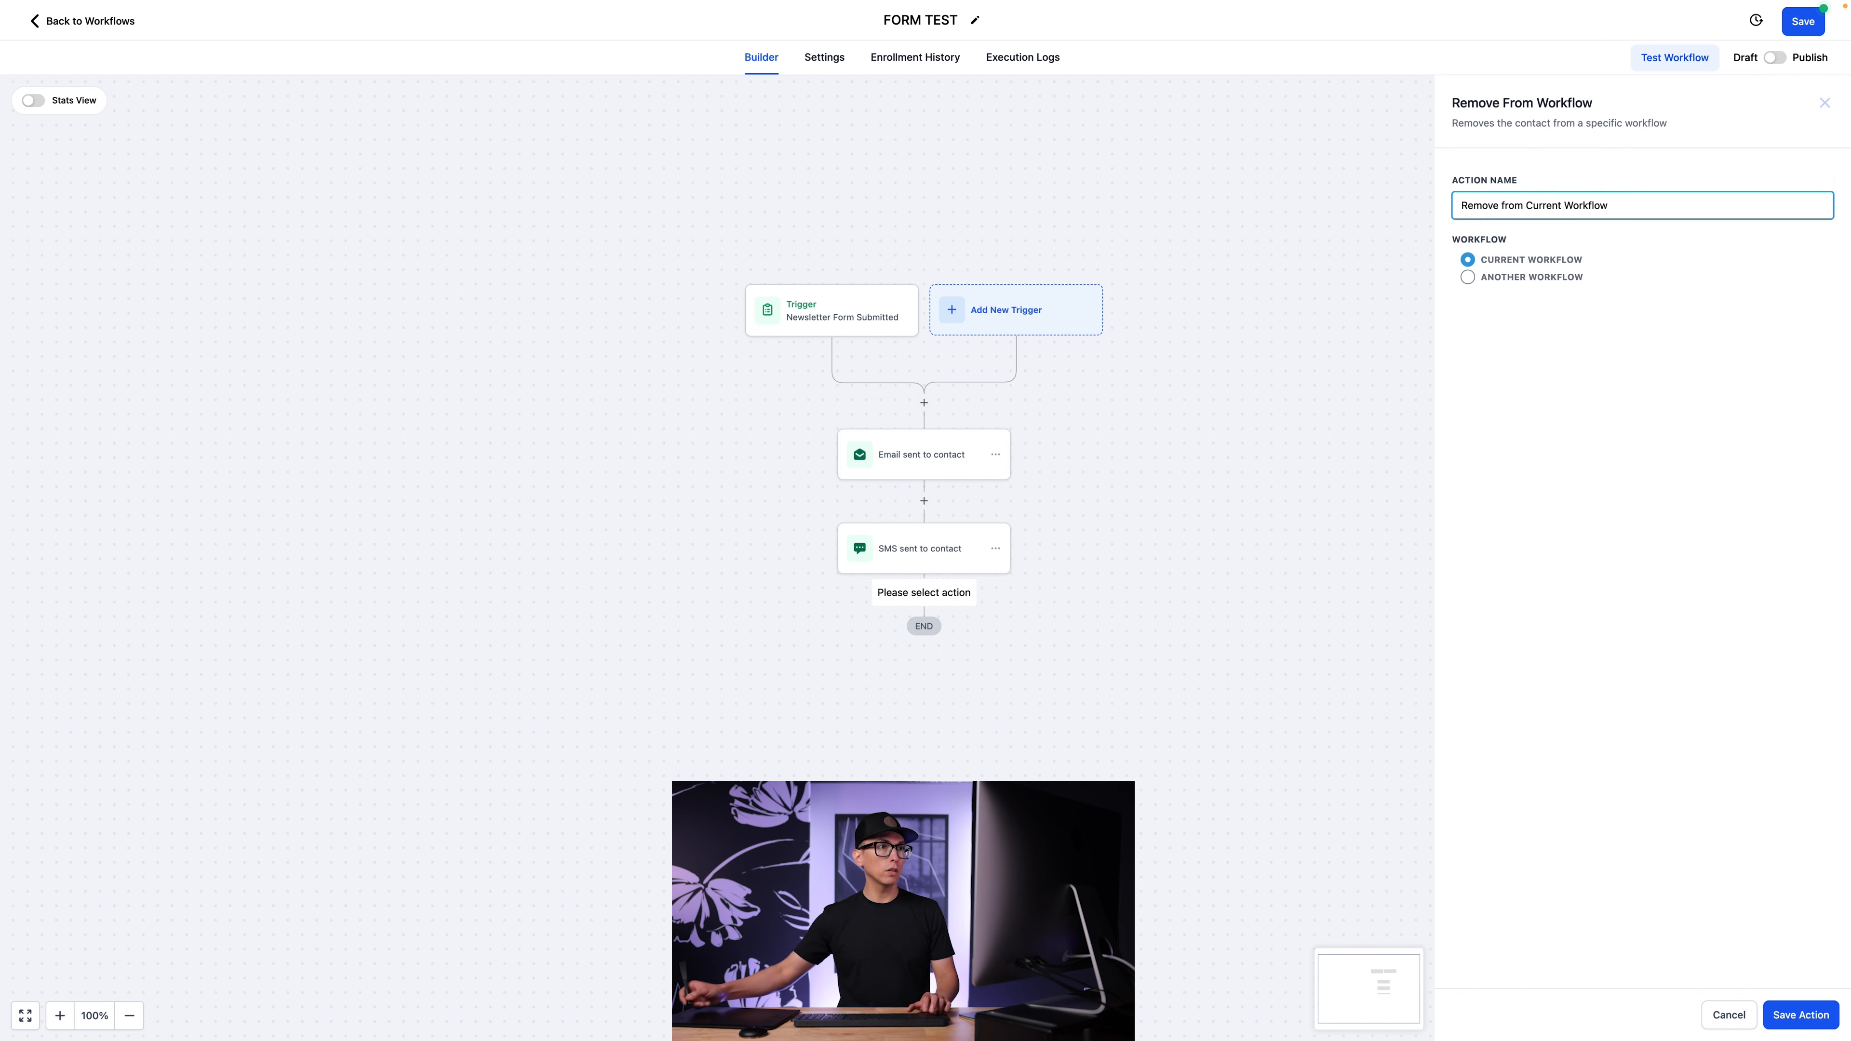
{"action": "left_click", "coordinate": [1803, 1015]}
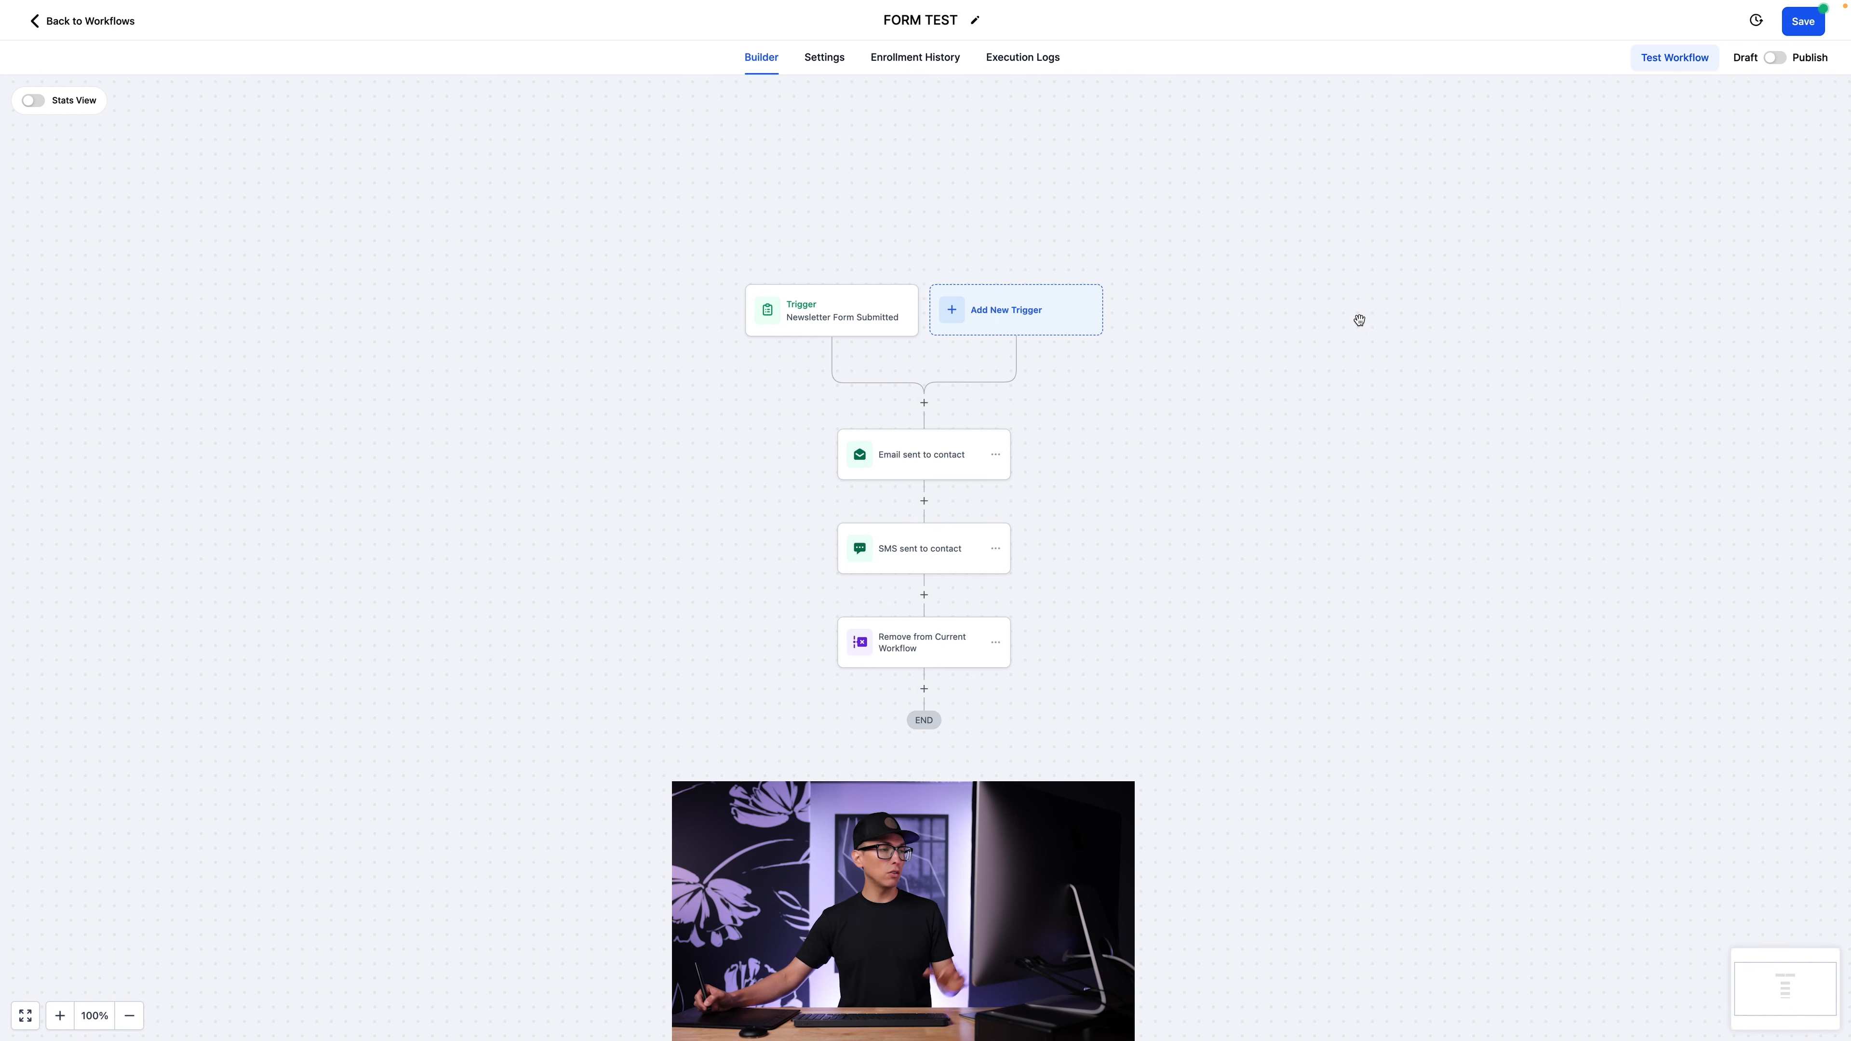
Switch the FORM TEST workflow from Draft to Publish and save it.
{"action": "left_click", "coordinate": [1778, 59]}
{"action": "left_click", "coordinate": [1813, 24]}
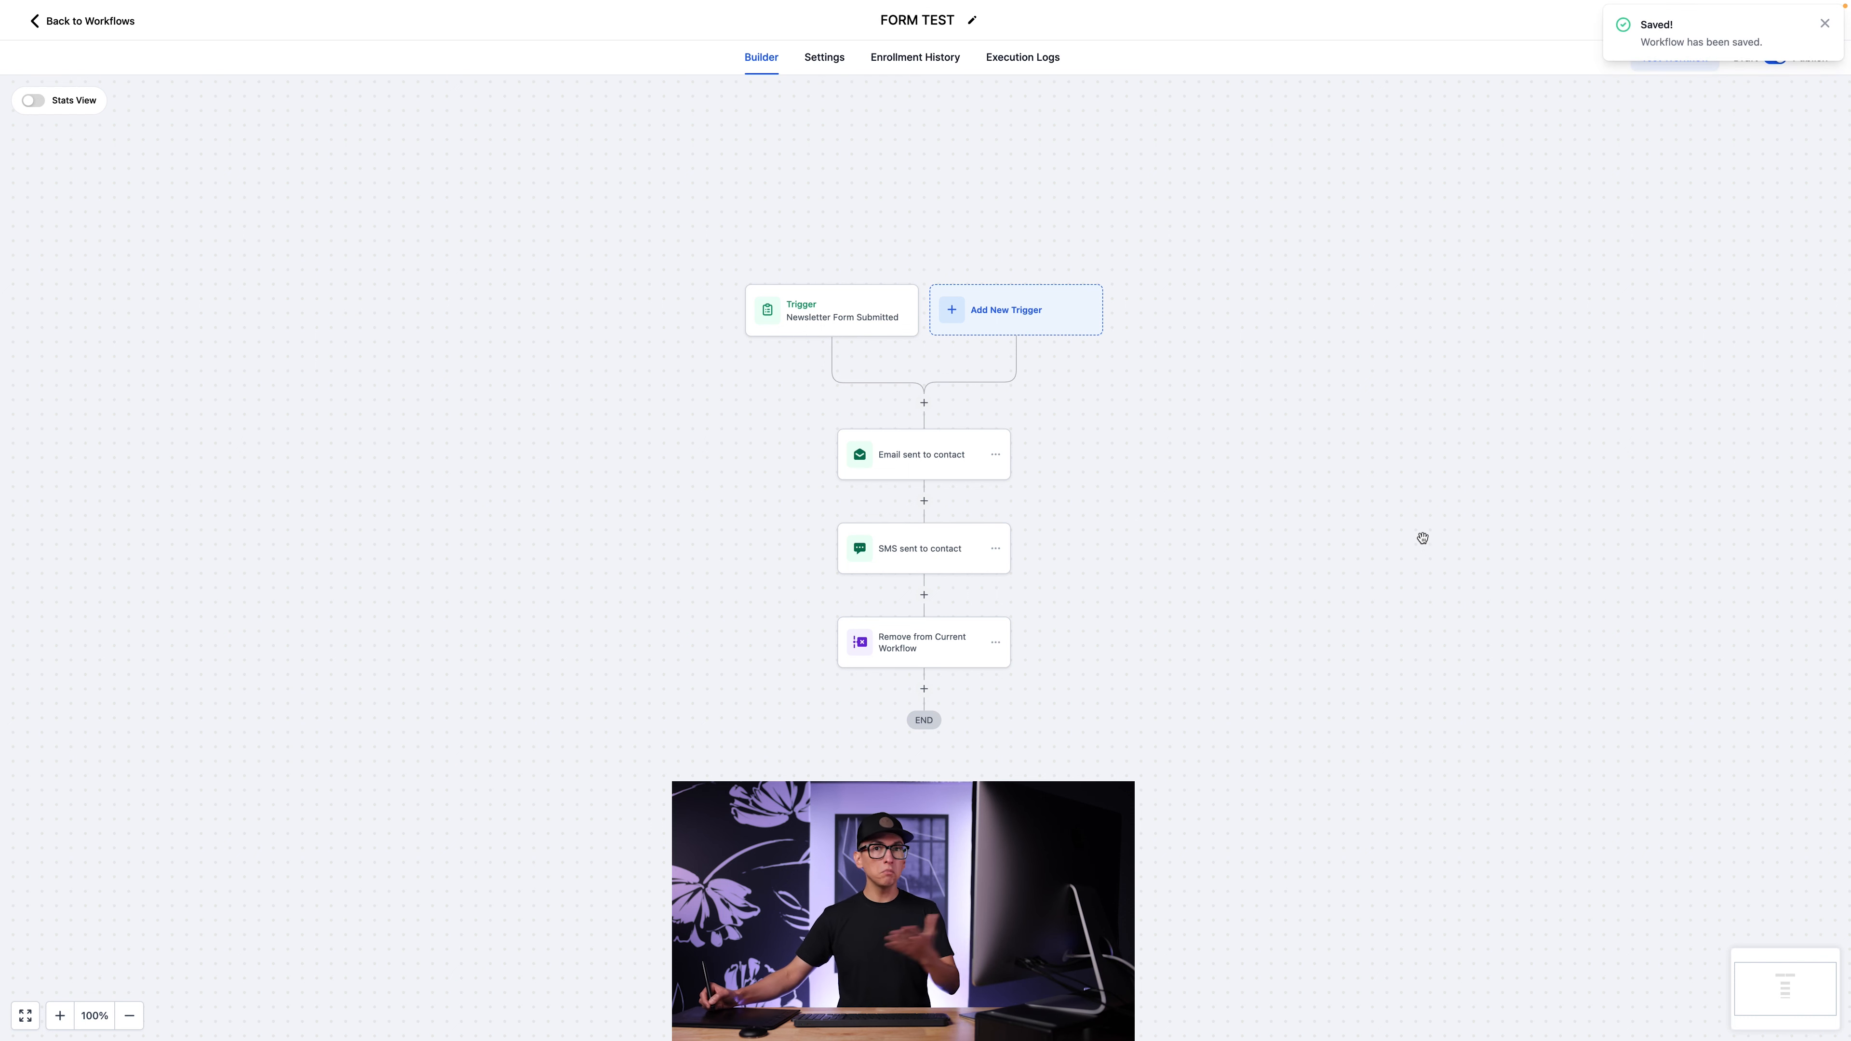
{"action": "scroll", "coordinate": [1427, 519], "scroll_direction": "down", "scroll_amount": 2}
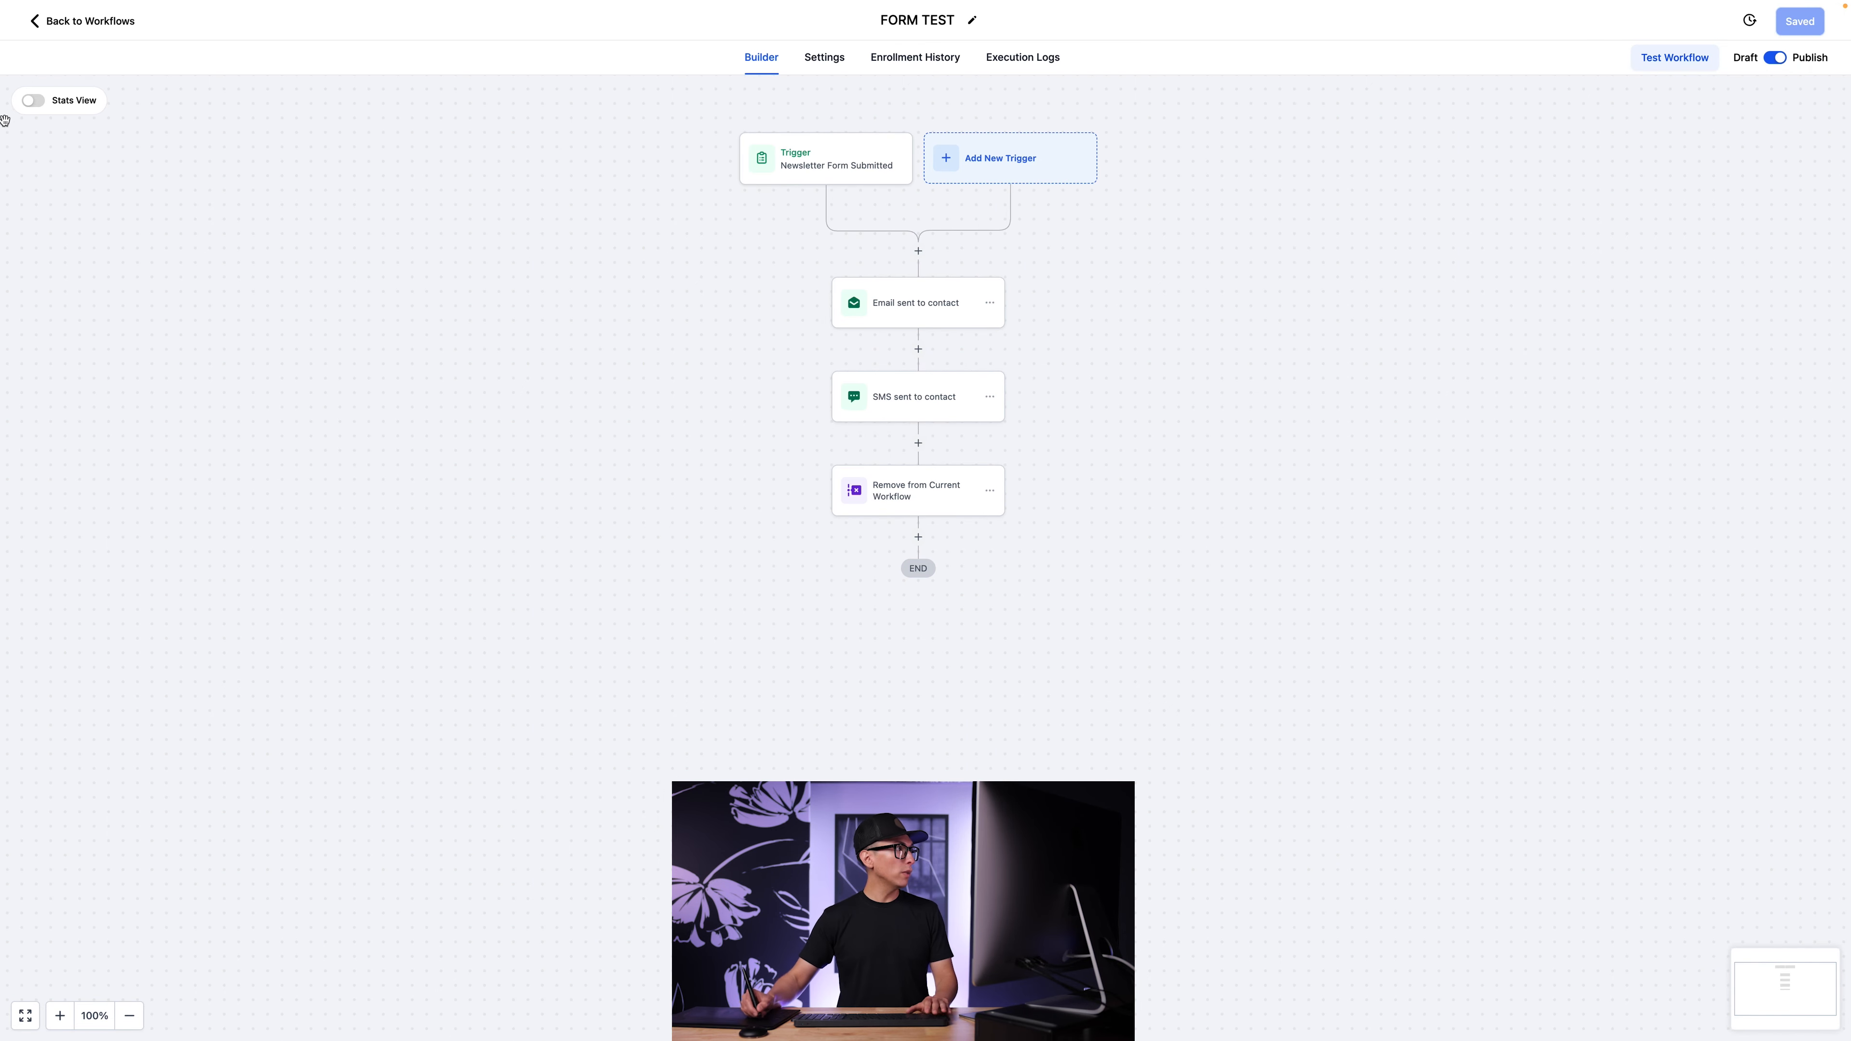
Reopen the published FORM TEST workflow from the workflow list and examine its email and SMS statistics in Stats View.
{"action": "left_click", "coordinate": [60, 22]}
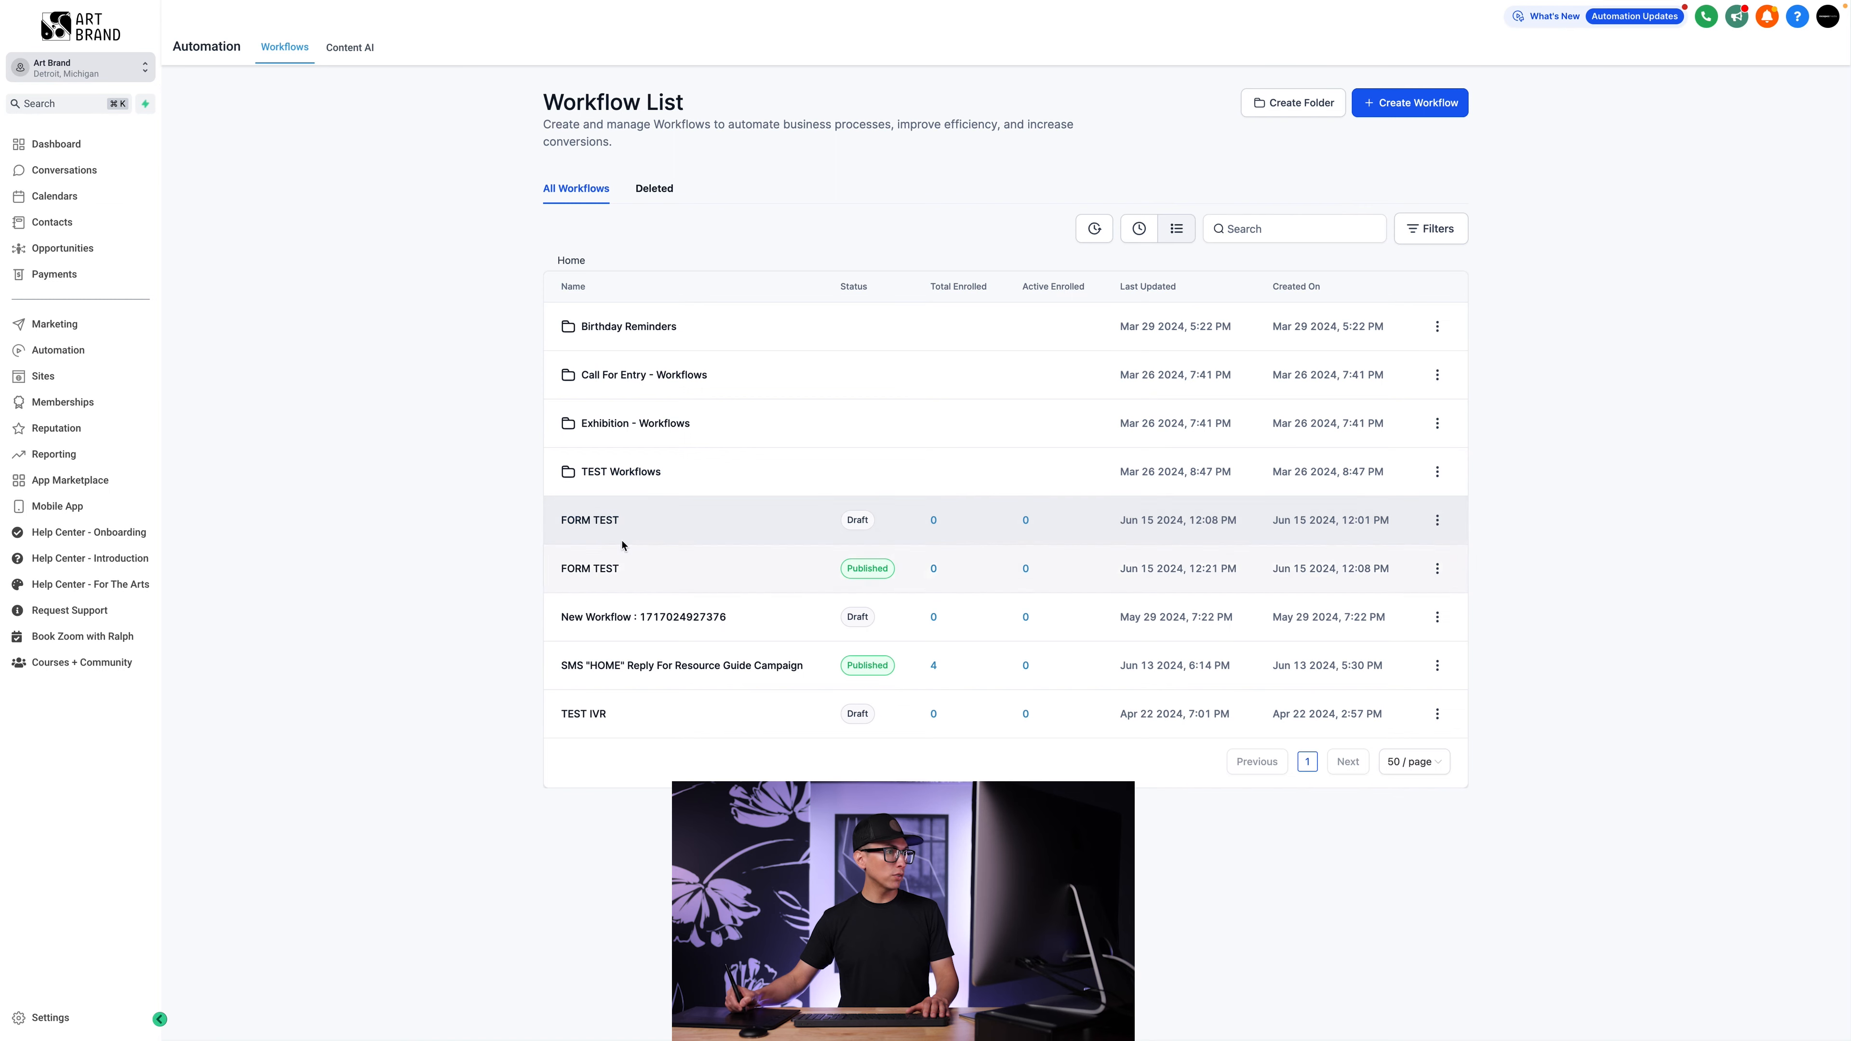
{"action": "left_click", "coordinate": [592, 570]}
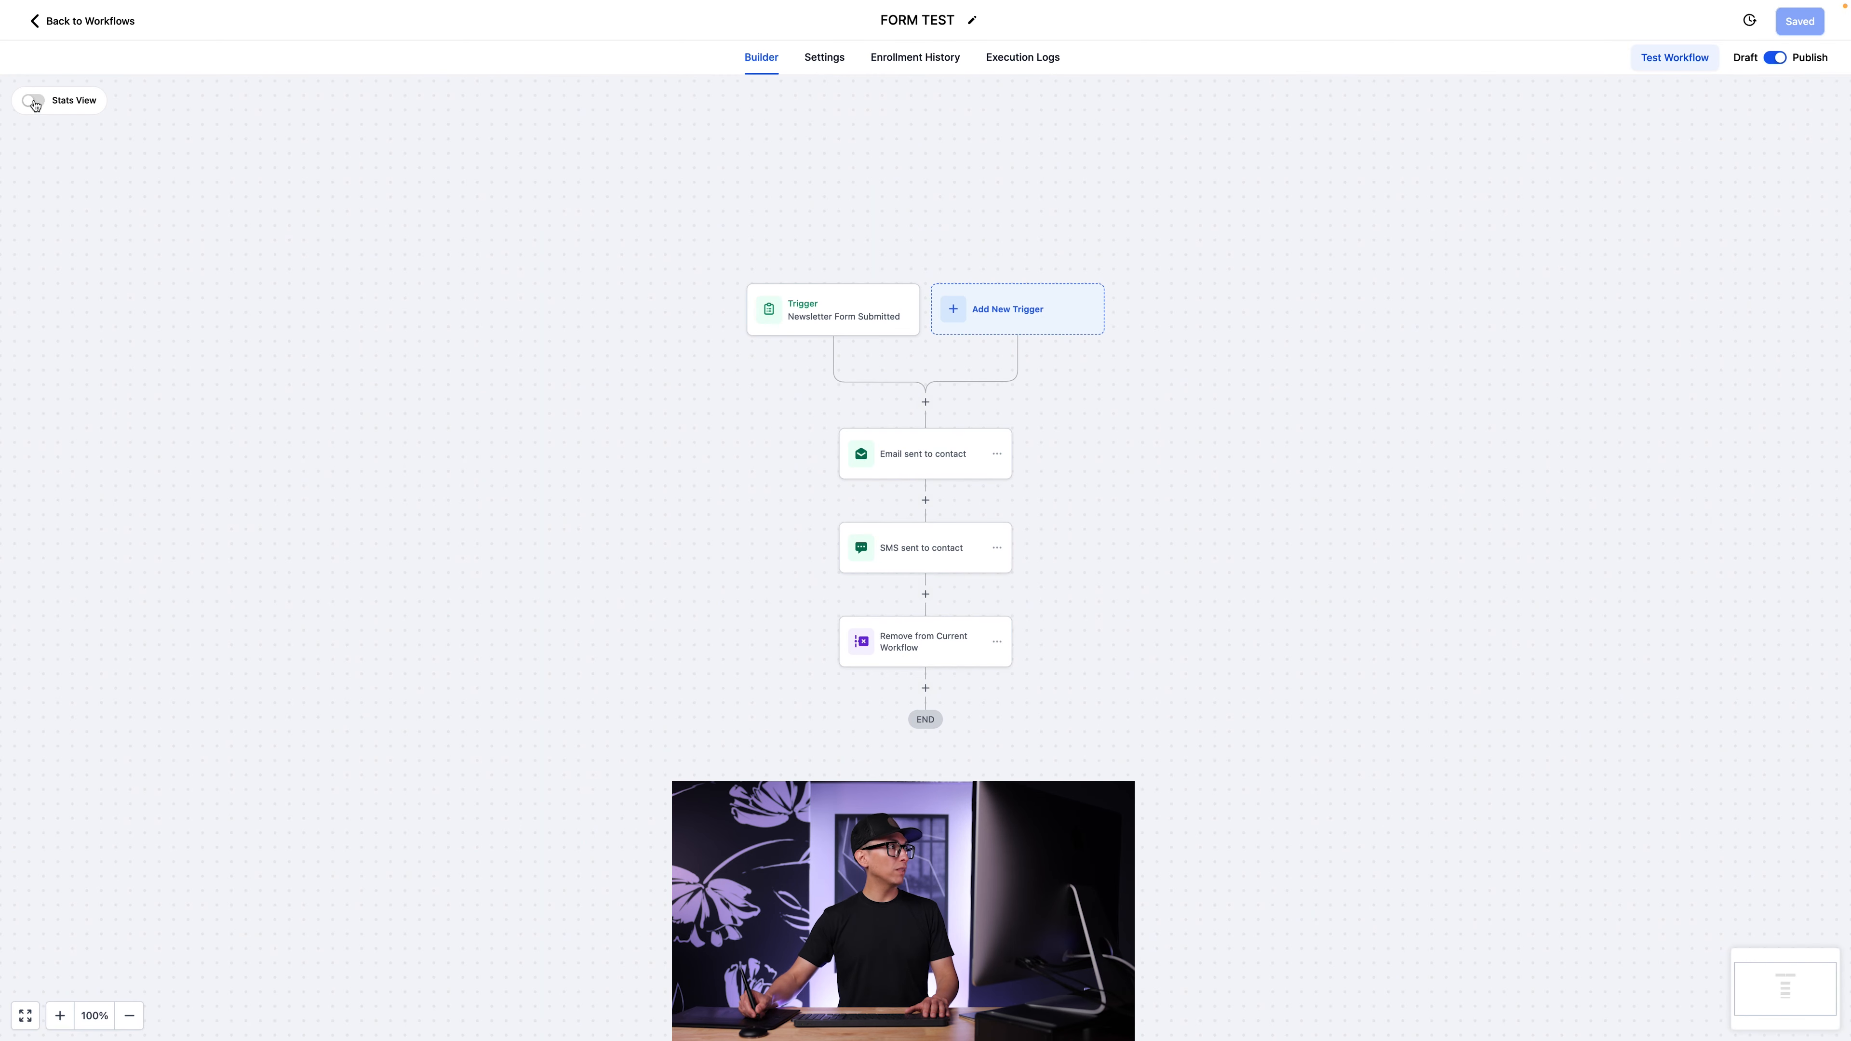
{"action": "left_click", "coordinate": [34, 102]}
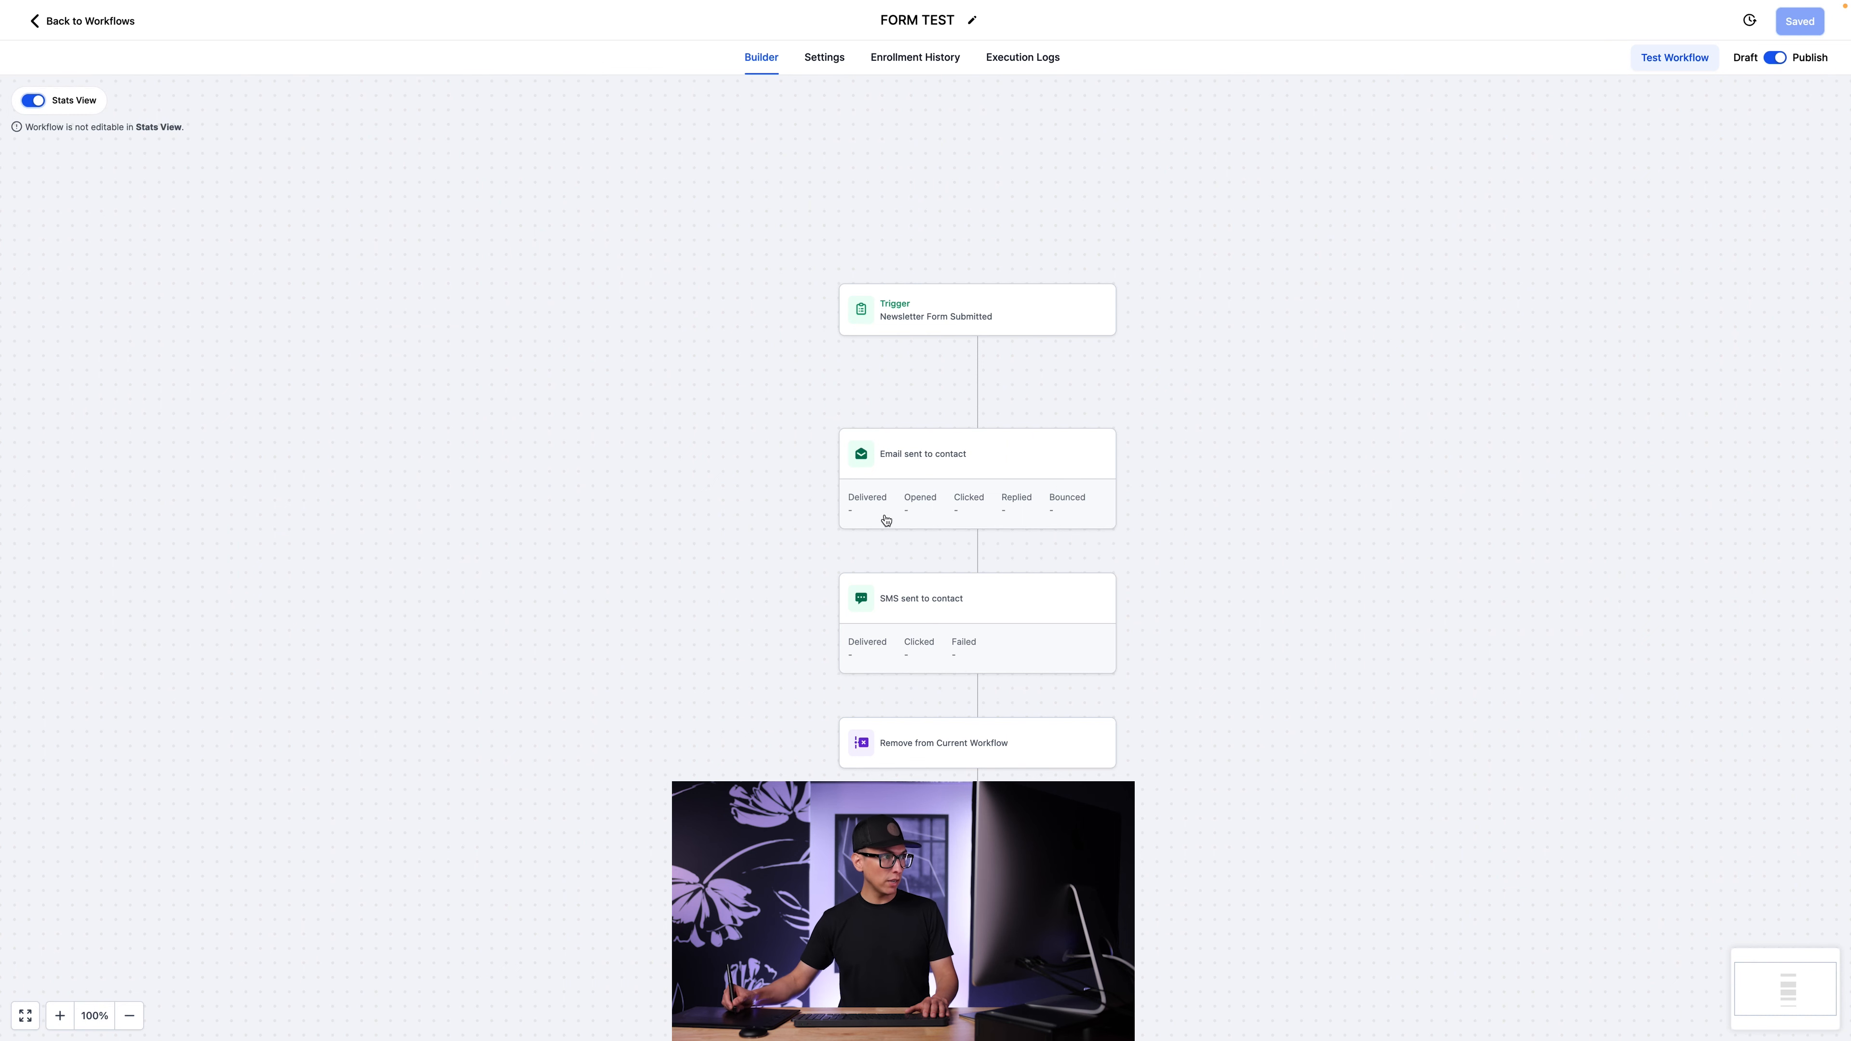
{"action": "left_click_drag", "start_coordinate": [1213, 545], "coordinate": [1137, 381]}
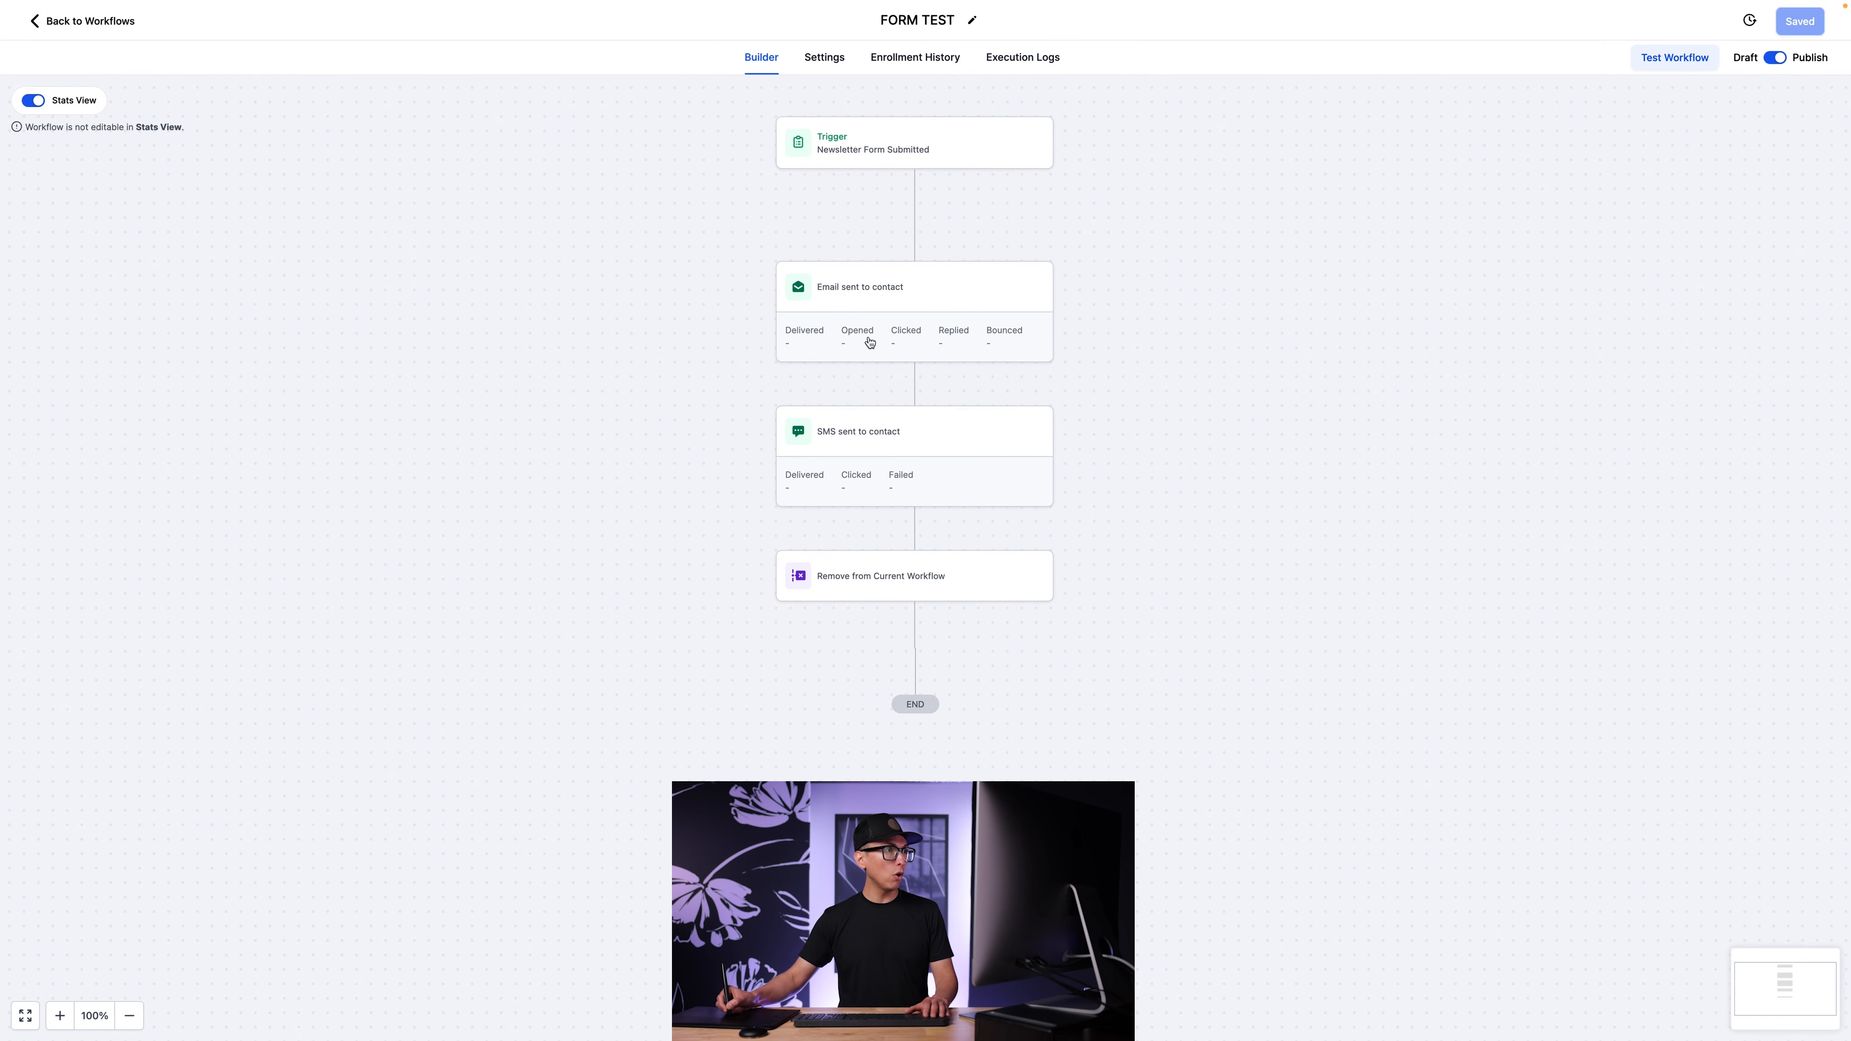